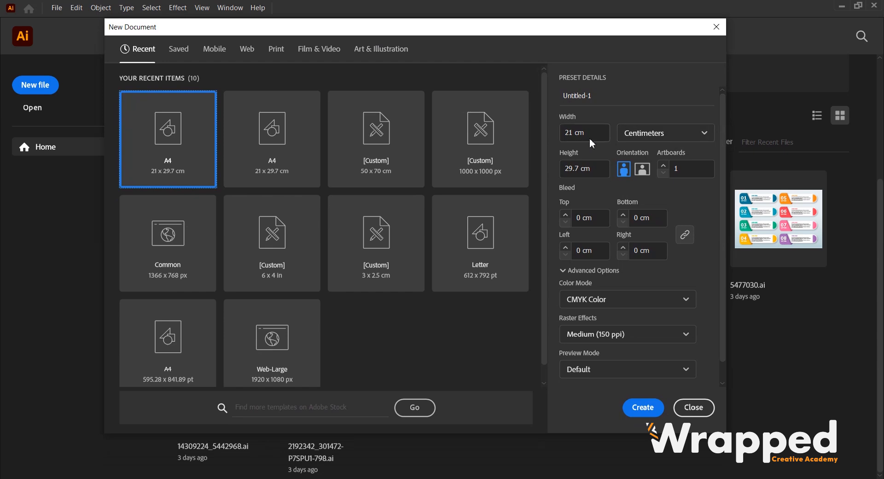
# Create an A4 document with 0.5 cm bleeds, CMYK Color mode and Medium (150 ppi) raster effects.
pyautogui.click(303, 176)
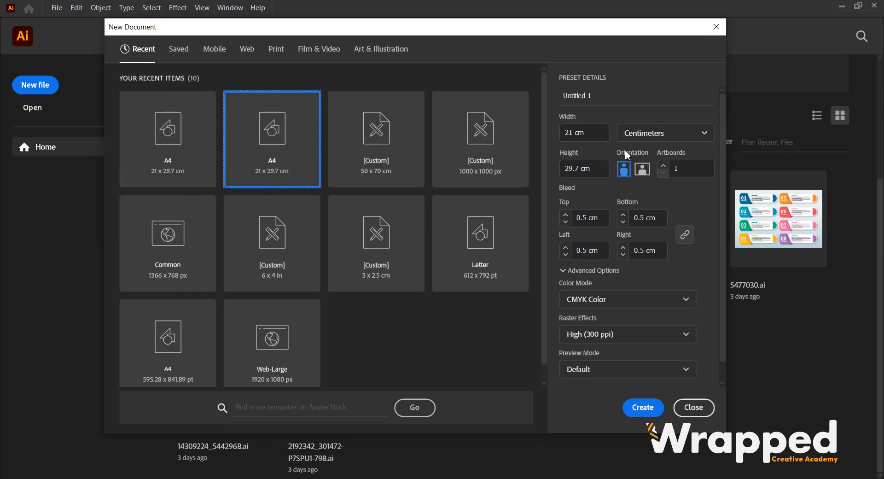
pyautogui.doubleClick(584, 215)
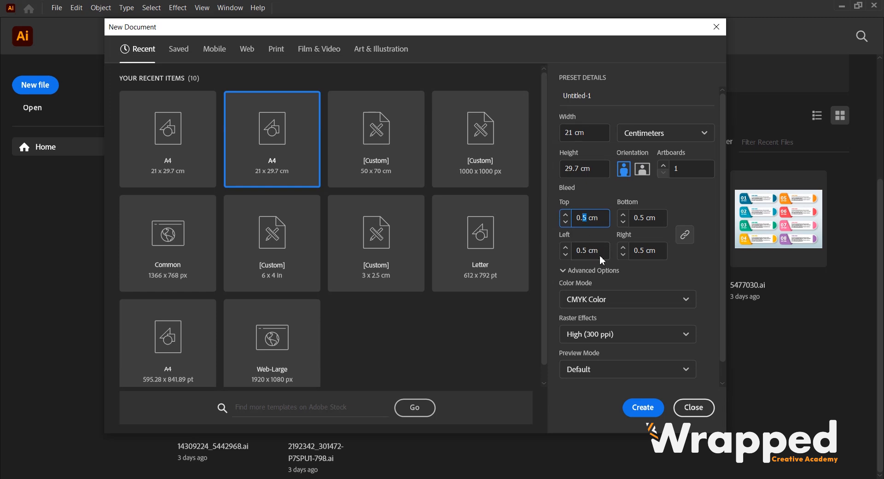
pyautogui.click(690, 301)
pyautogui.click(687, 300)
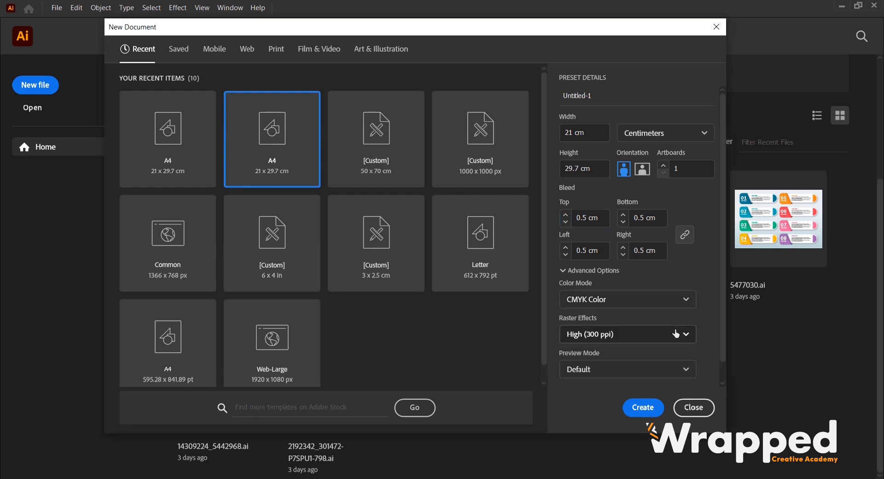
pyautogui.click(690, 333)
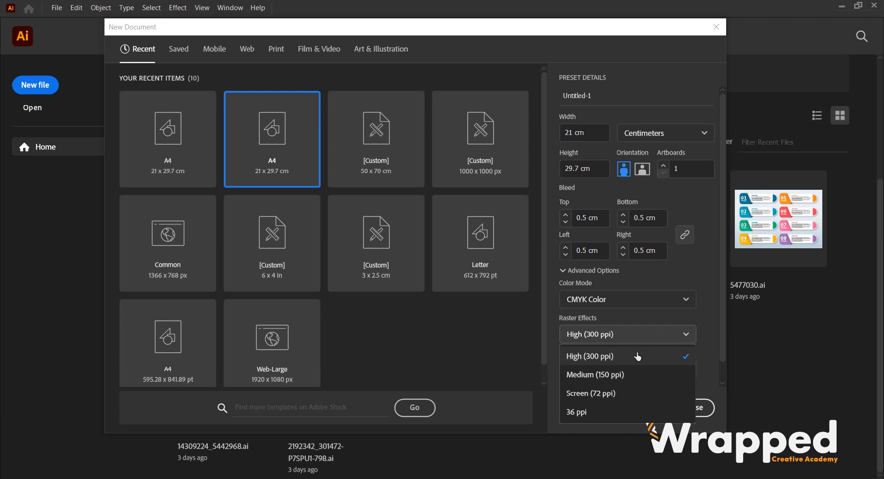
pyautogui.click(601, 375)
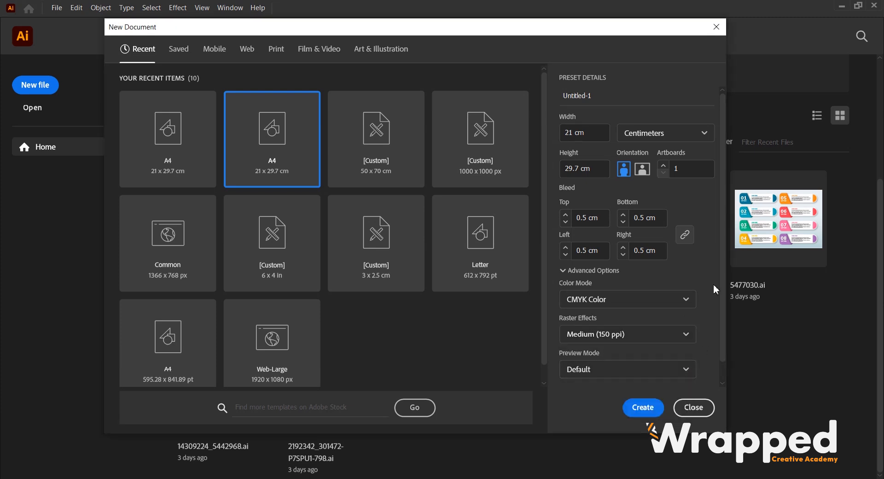
pyautogui.click(650, 405)
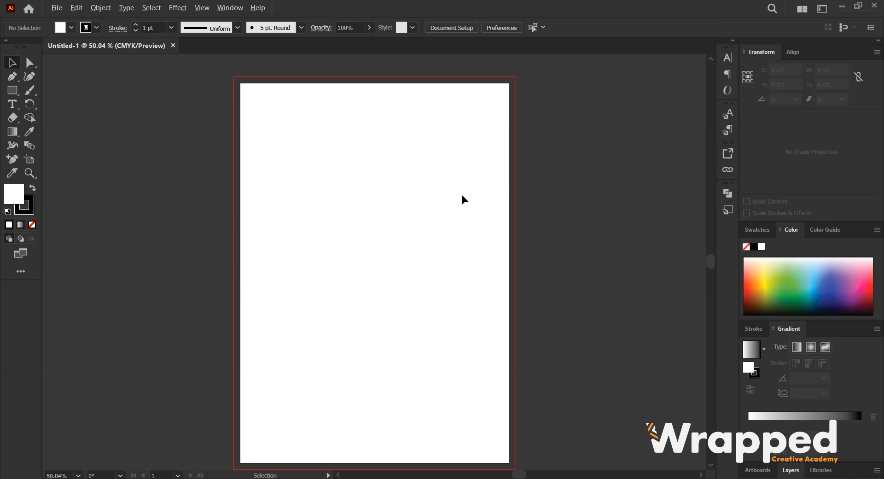
# Switch the artboard to landscape orientation with the Artboard tool.
pyautogui.scroll(-1, 461, 195)
pyautogui.moveTo(479, 197); pyautogui.dragTo(456, 198)
pyautogui.scroll(1, 436, 196)
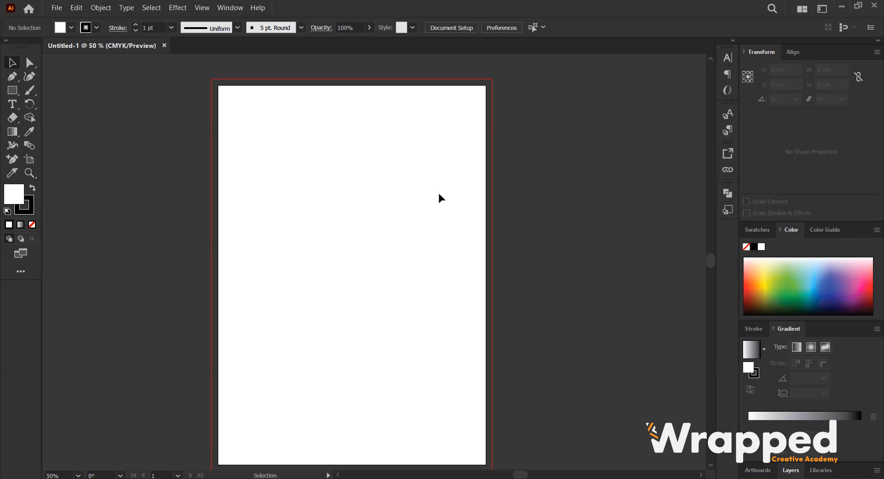
pyautogui.scroll(-1, 443, 183)
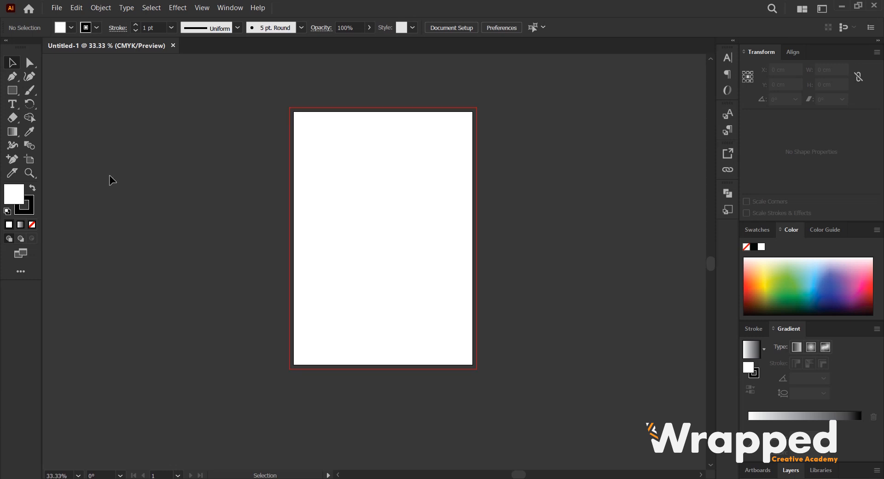
pyautogui.click(27, 161)
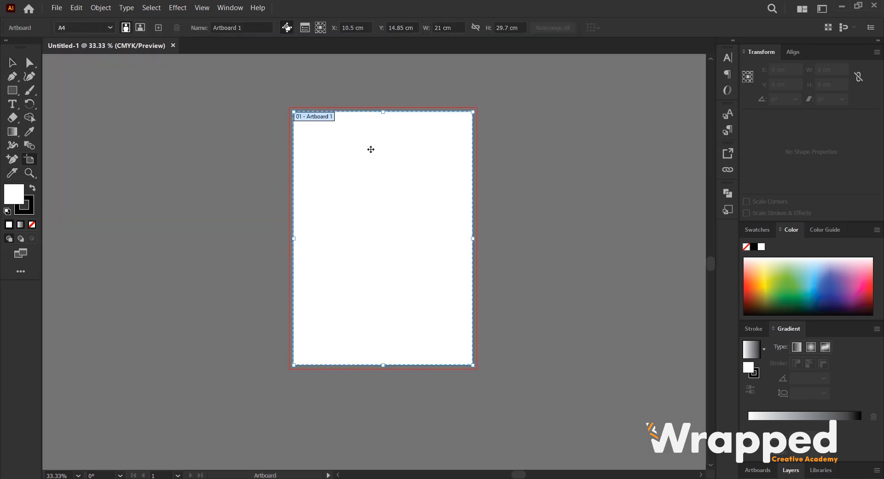
pyautogui.click(140, 28)
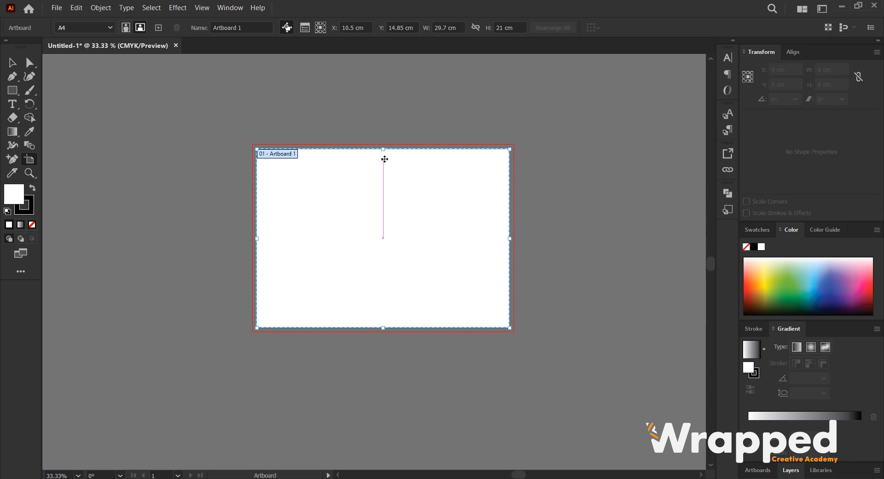
# Draw a rectangle covering the left half of the artboard, 14.85 by 21 cm.
pyautogui.click(16, 92)
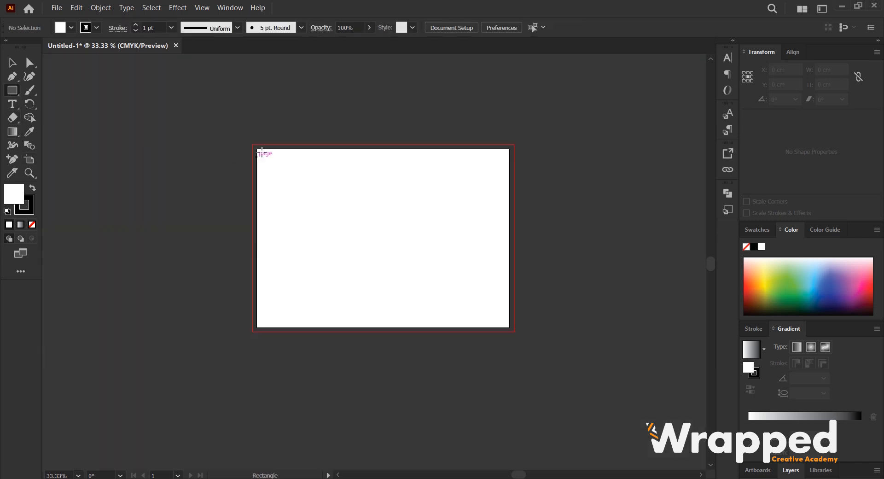
pyautogui.moveTo(256, 149); pyautogui.dragTo(383, 327)
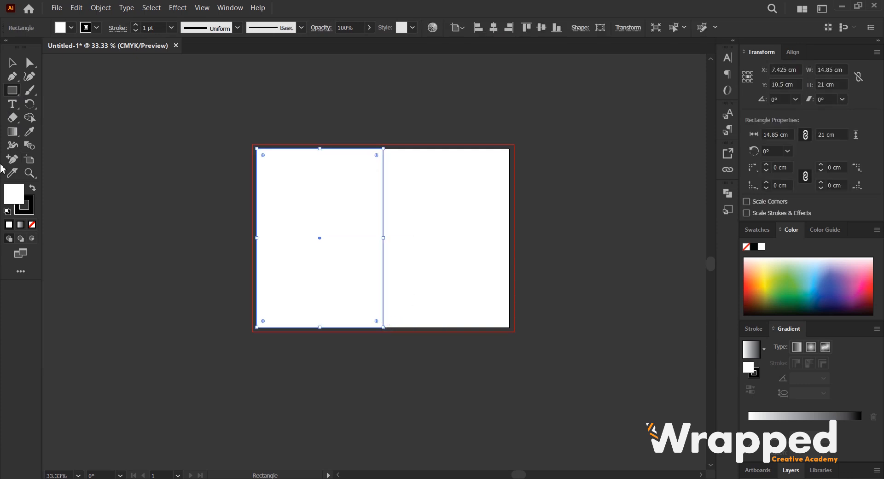
# Narrow the artboard to 14.85 cm wide, matching the rectangle's half.
pyautogui.click(28, 160)
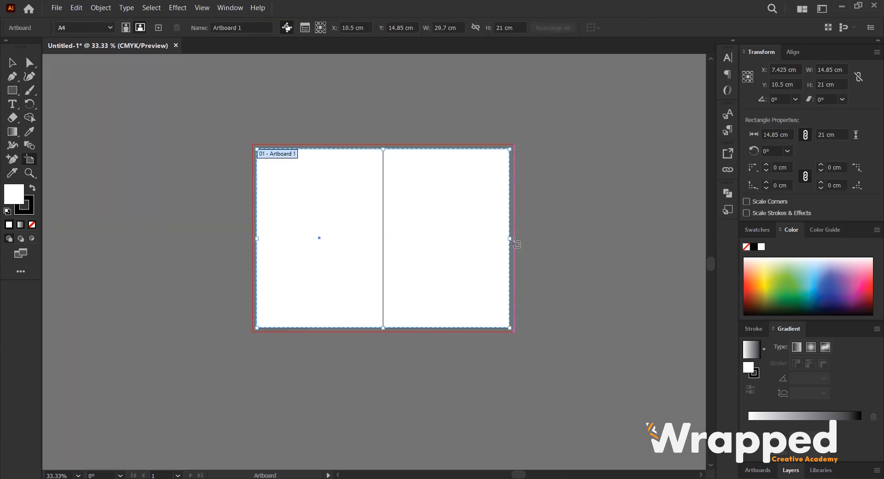
pyautogui.moveTo(511, 240); pyautogui.dragTo(385, 241)
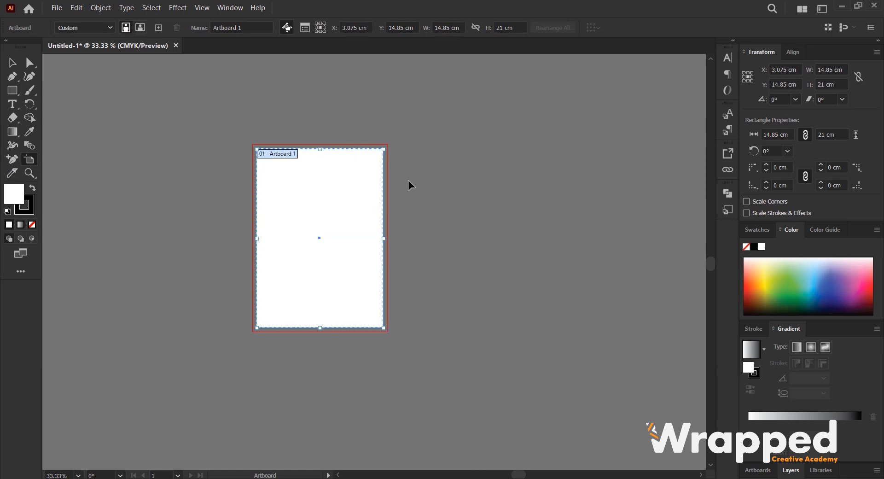
# Move the half-page rectangle off the artboard to its left.
pyautogui.press('v')
pyautogui.moveTo(322, 178); pyautogui.dragTo(391, 172)
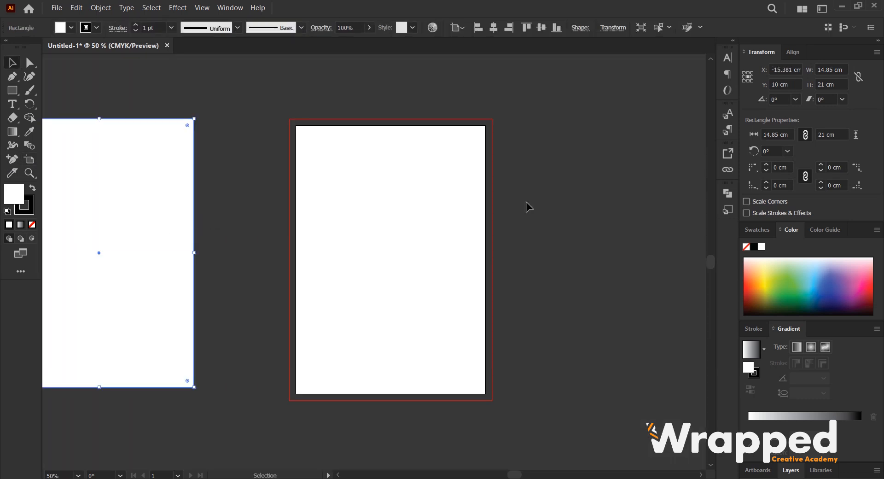
pyautogui.click(525, 202)
pyautogui.hotkey('ctrl', '-')
pyautogui.click(238, 197)
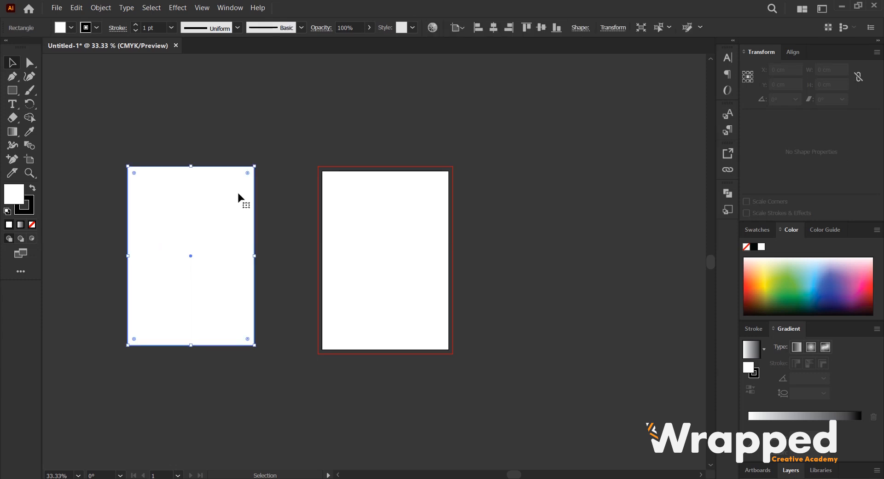
# Switch to File Explorer, open the WRAPPED CREATIVE ACADEMY folder and drag the Wrapped logo files into the document.
pyautogui.scroll(-1, 248, 194)
pyautogui.moveTo(275, 189); pyautogui.dragTo(266, 188)
pyautogui.scroll(1, 314, 195)
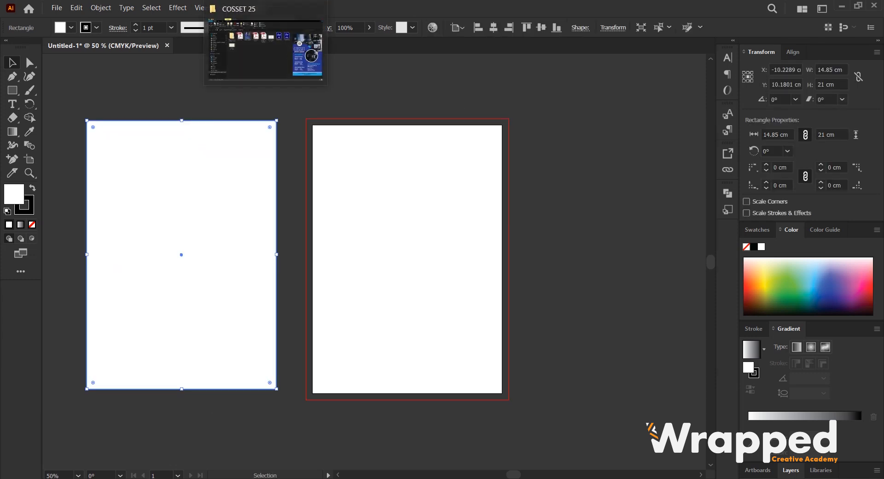
pyautogui.click(227, 23)
pyautogui.click(41, 199)
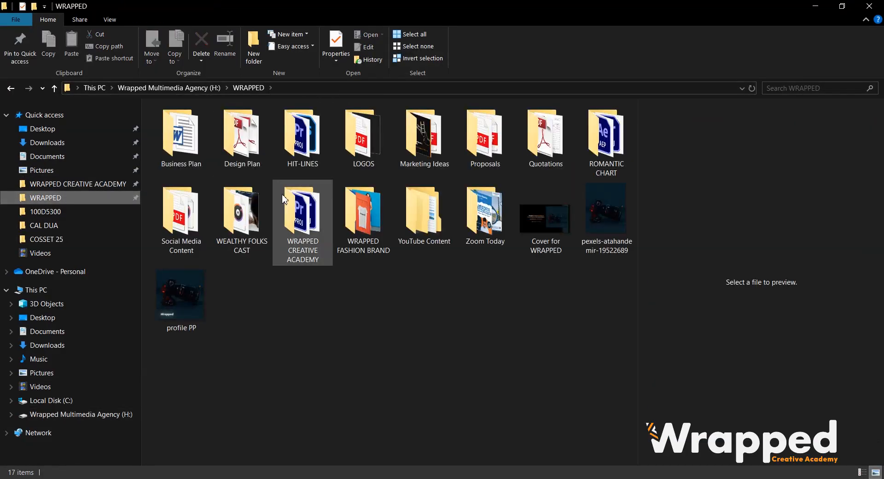
pyautogui.click(69, 183)
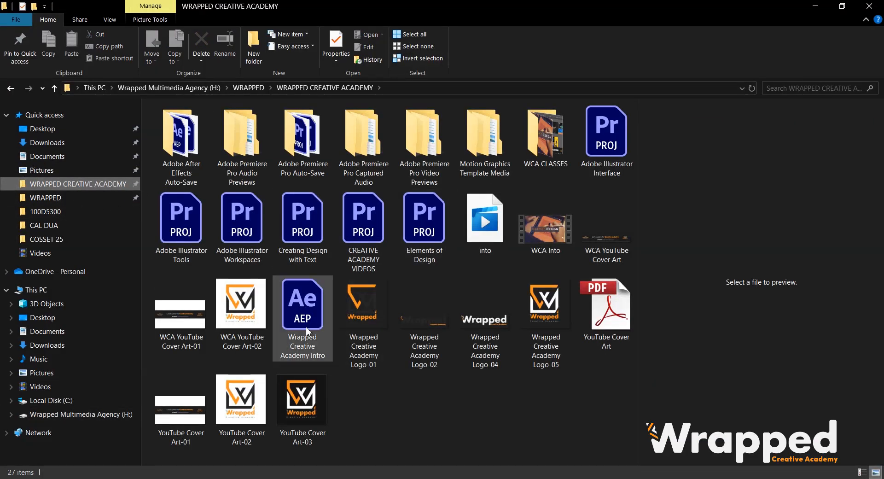
pyautogui.click(432, 334)
pyautogui.moveTo(399, 389); pyautogui.dragTo(552, 290)
pyautogui.moveTo(433, 315); pyautogui.dragTo(611, 242)
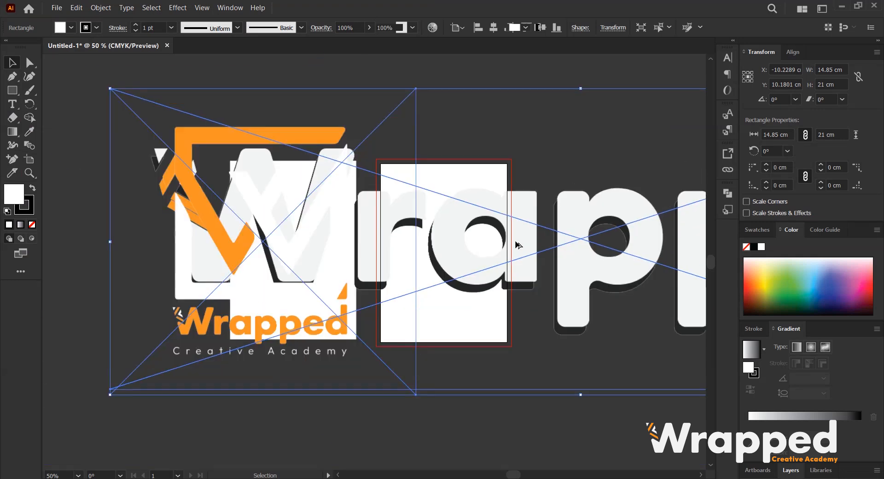
# Scale down the three placed logos and arrange them to the right of the artboard.
pyautogui.scroll(-3, 518, 241)
pyautogui.moveTo(311, 144); pyautogui.dragTo(520, 96)
pyautogui.scroll(4, 563, 231)
pyautogui.click(532, 297)
pyautogui.moveTo(521, 182); pyautogui.dragTo(533, 290)
pyautogui.click(459, 185)
pyautogui.moveTo(478, 214); pyautogui.dragTo(545, 231)
pyautogui.click(569, 230)
pyautogui.scroll(-1, 432, 232)
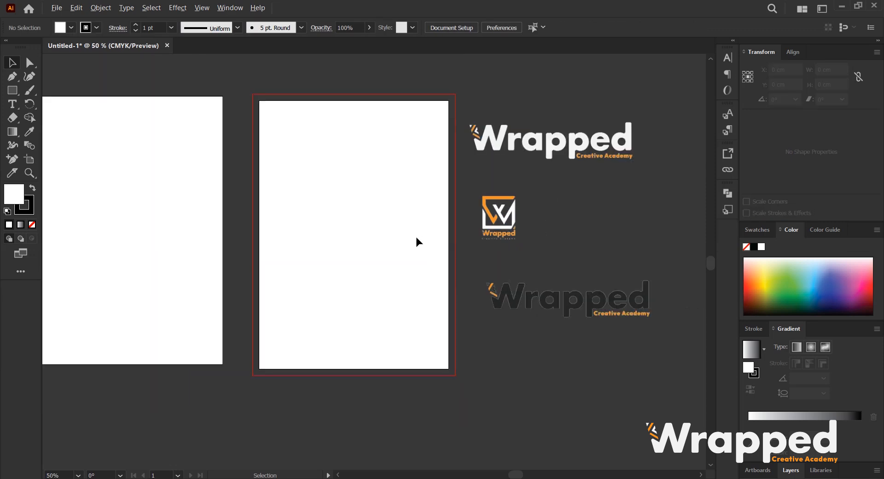
# Draw a rectangle about 14.85 by 15.09 cm covering the lower part of the artboard.
pyautogui.moveTo(371, 192); pyautogui.dragTo(373, 208)
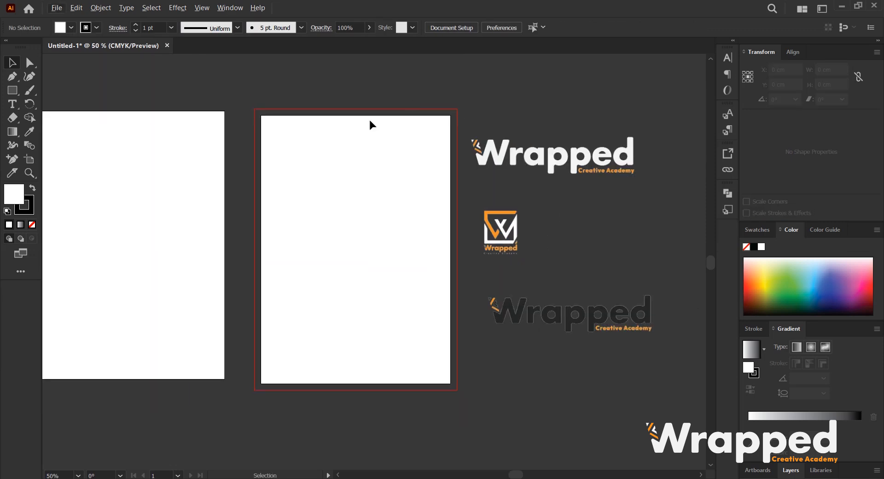
pyautogui.scroll(1, 332, 191)
pyautogui.scroll(-2, 344, 205)
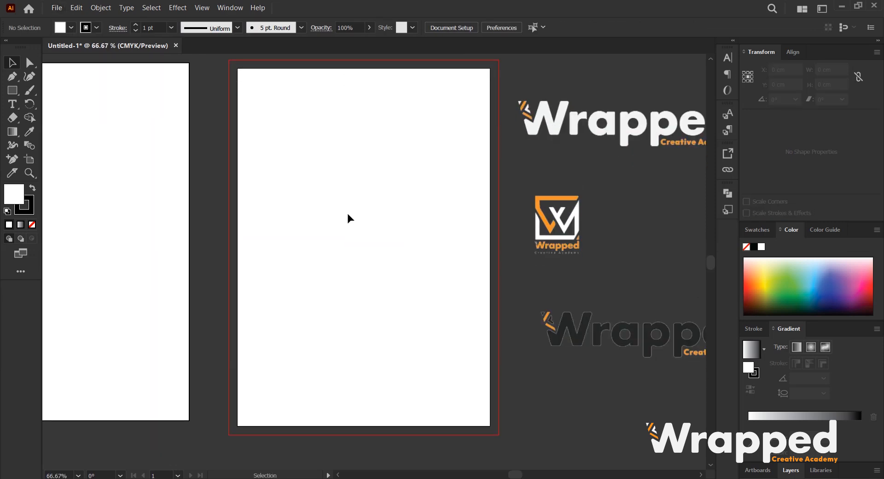
pyautogui.scroll(-1, 403, 203)
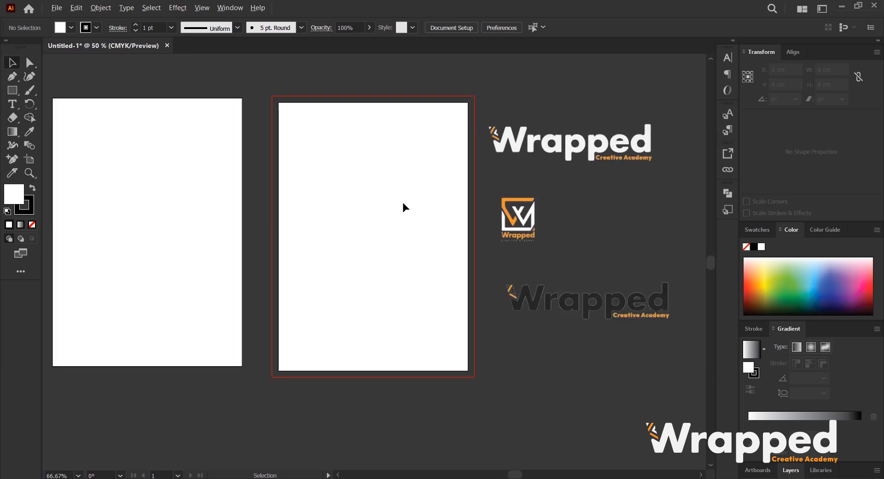
pyautogui.moveTo(373, 209); pyautogui.dragTo(383, 196)
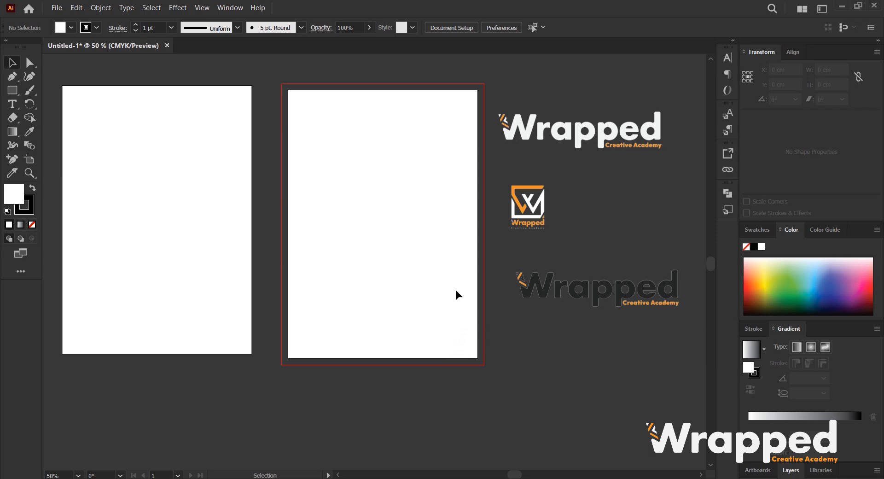
pyautogui.scroll(1, 416, 195)
pyautogui.moveTo(413, 202); pyautogui.dragTo(400, 198)
pyautogui.click(11, 93)
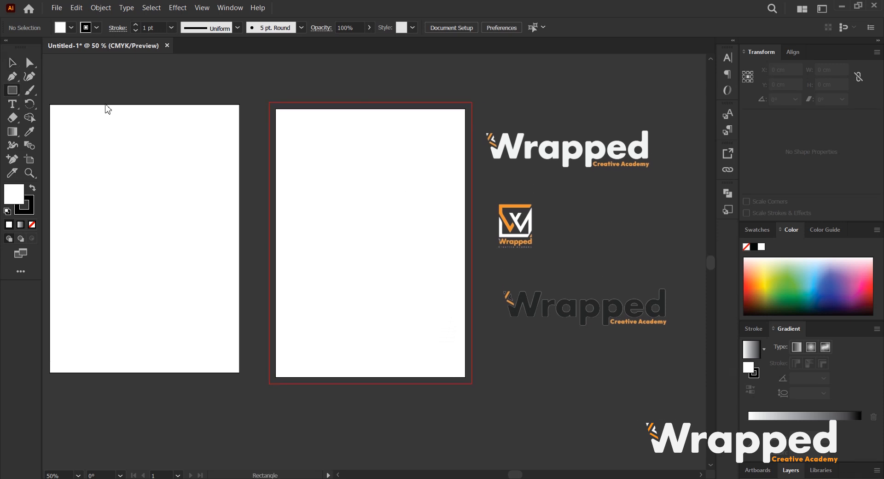
pyautogui.moveTo(275, 184)
pyautogui.mouseDown()
pyautogui.moveTo(442, 339)
pyautogui.moveTo(467, 366)
pyautogui.moveTo(465, 377)
pyautogui.mouseUp()
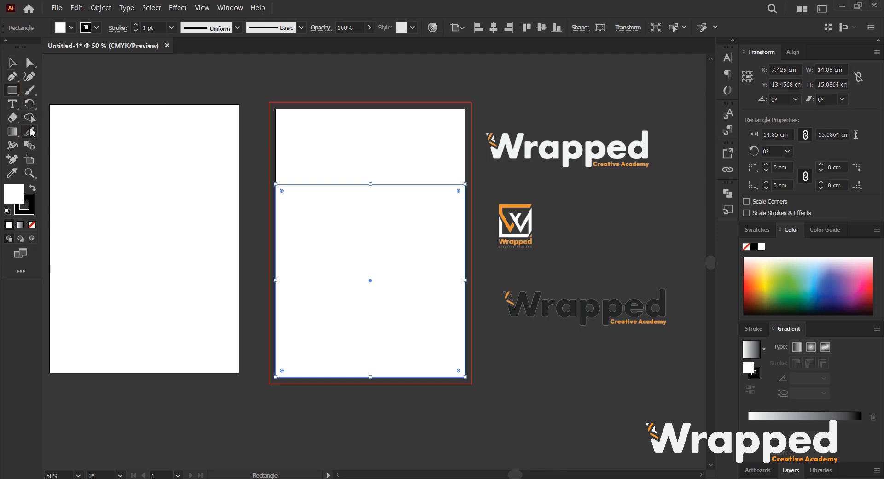
# Fill the rectangle with the dark logo's color using the Eyedropper and shorten it to about 13.33 cm tall.
pyautogui.click(31, 131)
pyautogui.click(534, 308)
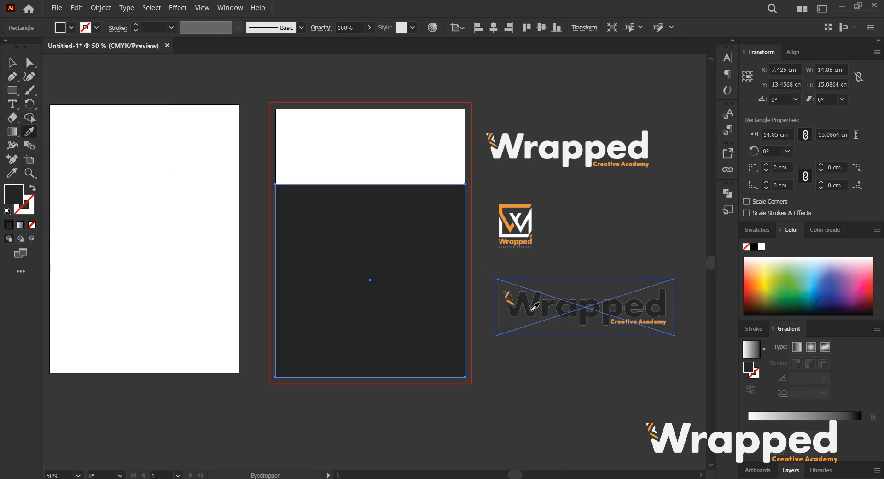
pyautogui.press('v')
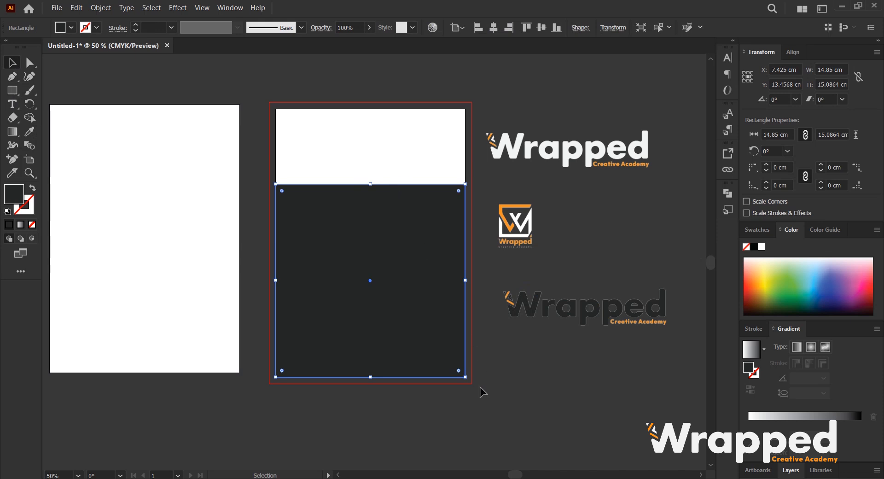
pyautogui.moveTo(372, 377); pyautogui.dragTo(380, 354)
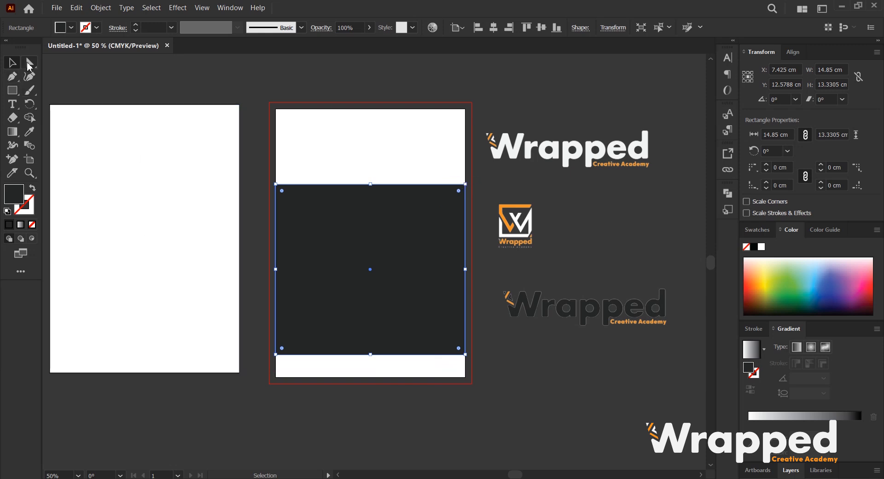
# Lower the rectangle's top-right anchor to make a slanted top edge.
pyautogui.click(29, 65)
pyautogui.moveTo(465, 185); pyautogui.dragTo(465, 229)
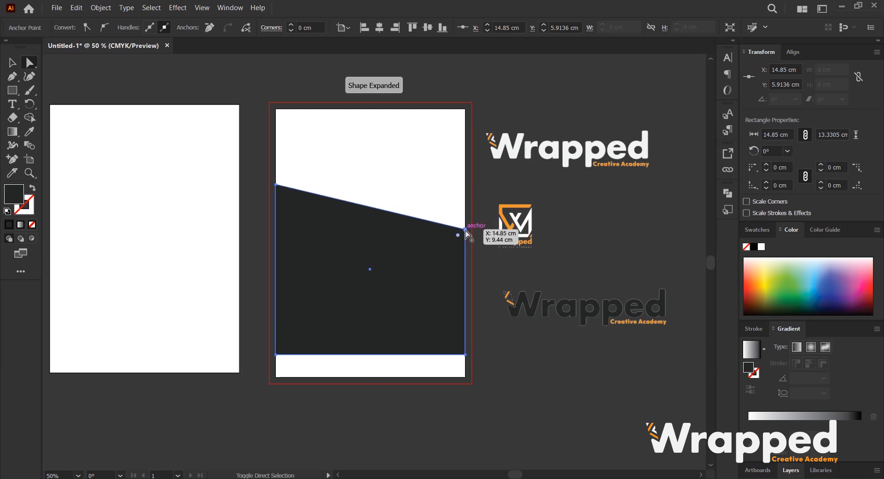
# Add an anchor point on the slanted top edge and move it to create a flat section before the slant.
pyautogui.scroll(1, 374, 210)
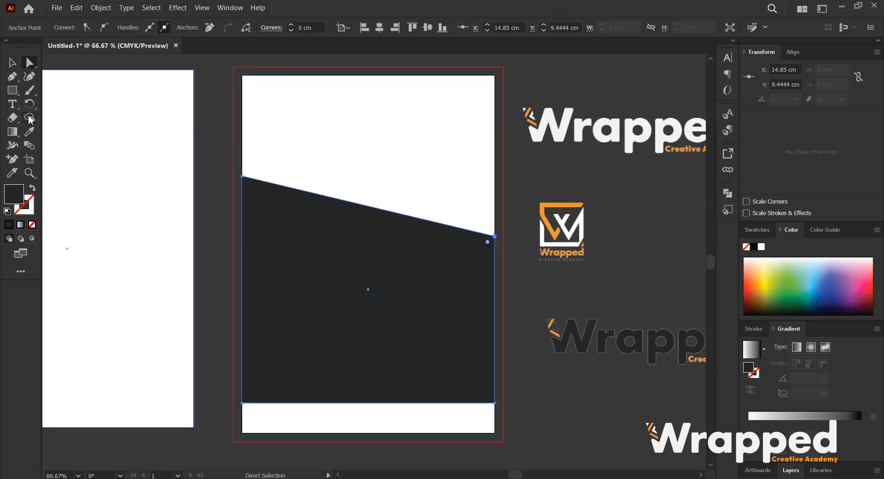
pyautogui.click(16, 76)
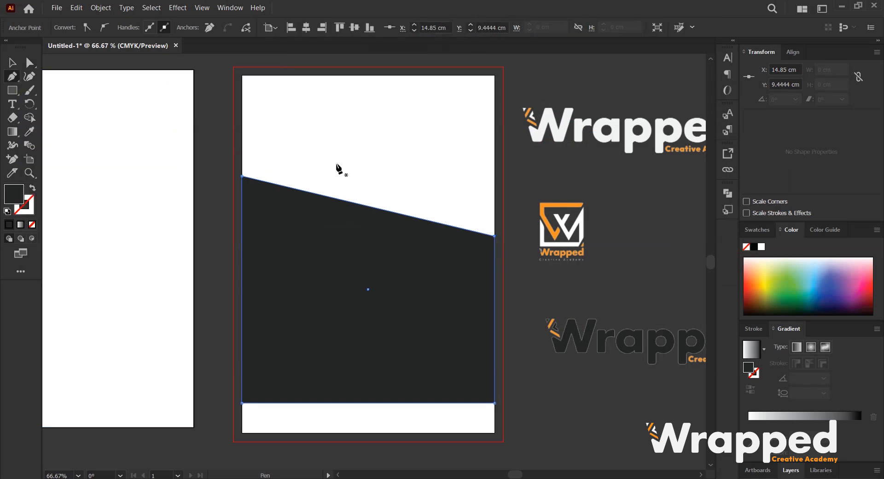
pyautogui.click(322, 195)
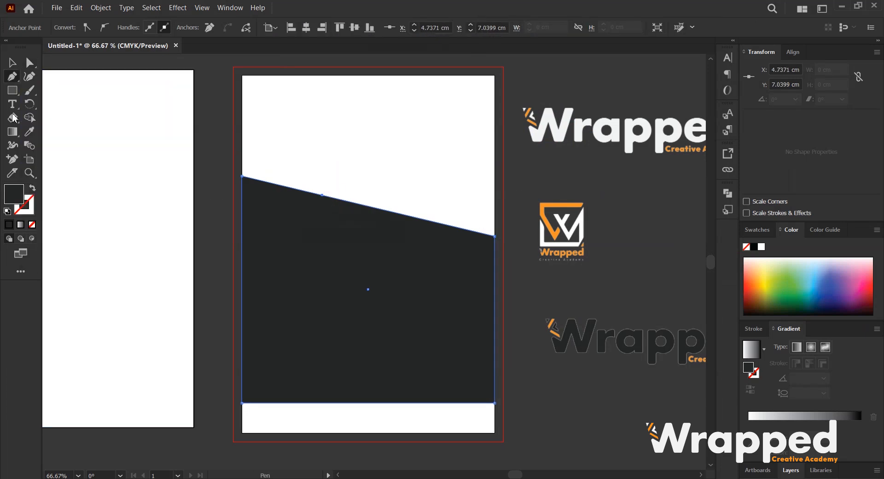
pyautogui.click(29, 62)
pyautogui.click(321, 195)
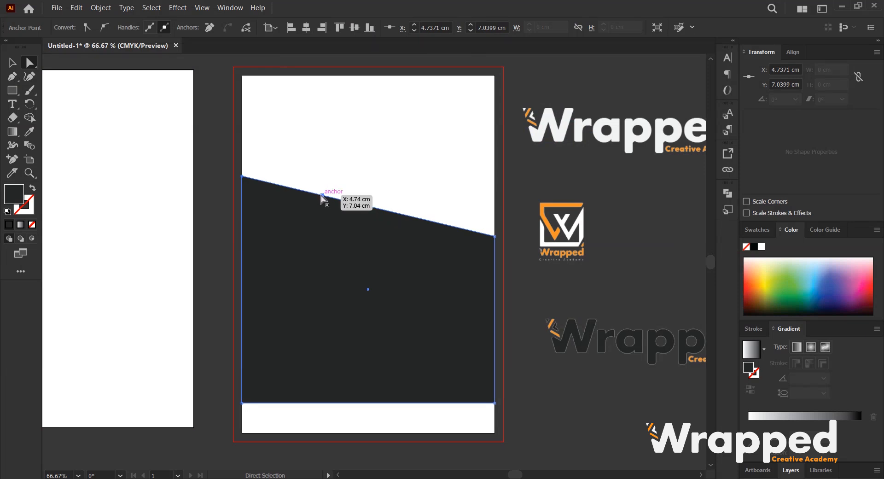
pyautogui.moveTo(321, 195); pyautogui.dragTo(363, 189)
pyautogui.press('v')
pyautogui.press('space')
pyautogui.click(29, 62)
pyautogui.hotkey('ctrl', 'z')
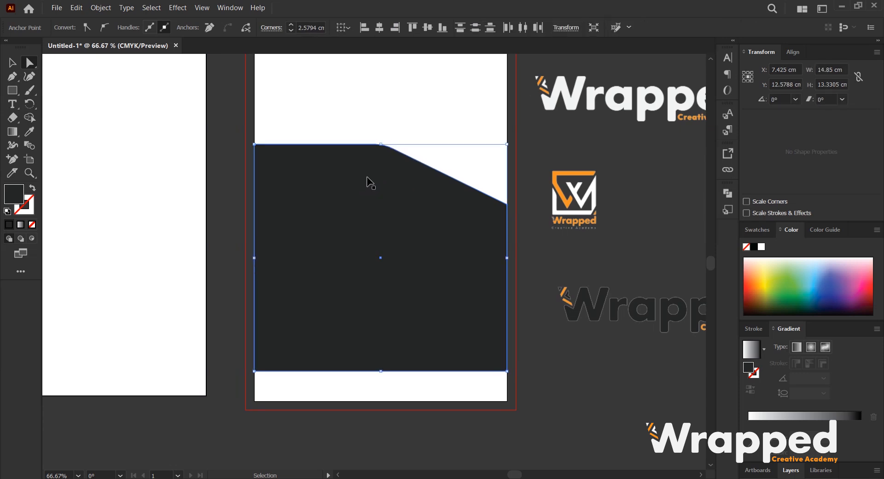
# Round the dark shape's corners about 0.88 cm, then make the two bottom corners sharp again.
pyautogui.click(305, 192)
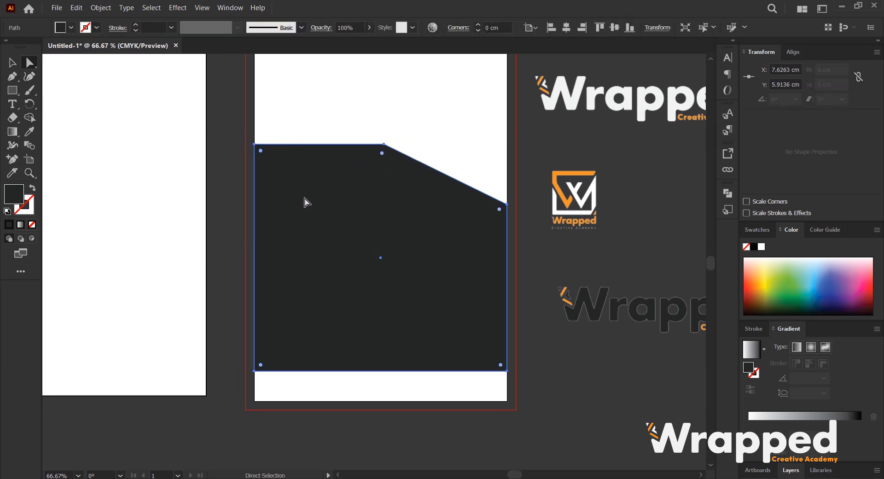
pyautogui.moveTo(382, 154); pyautogui.dragTo(381, 165)
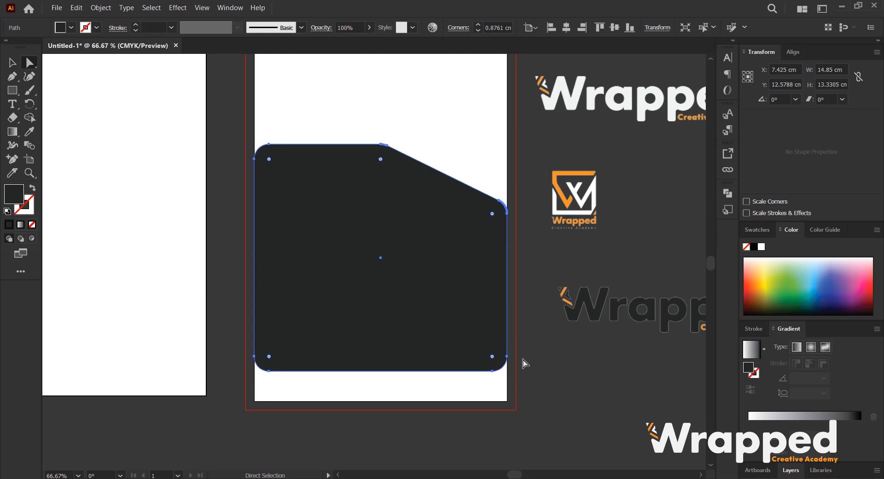
pyautogui.click(493, 371)
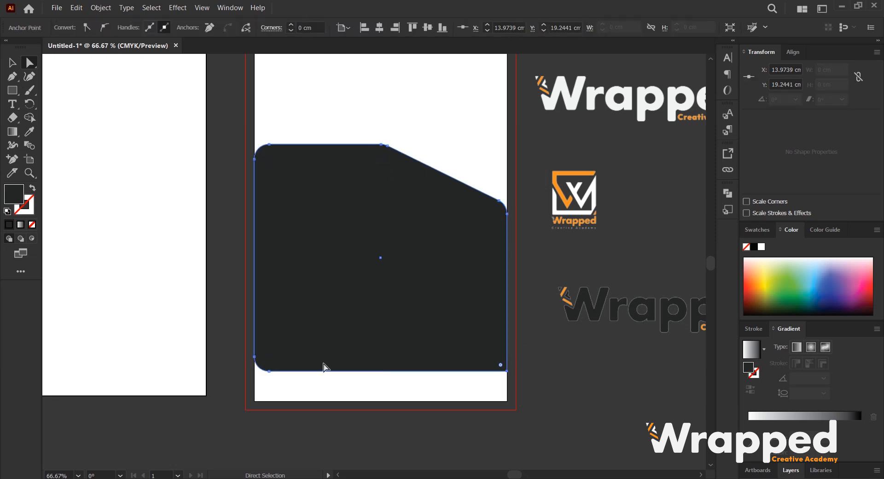
pyautogui.click(267, 370)
pyautogui.moveTo(269, 357); pyautogui.dragTo(236, 380)
pyautogui.scroll(1, 437, 172)
pyautogui.press('v')
pyautogui.click(535, 157)
pyautogui.moveTo(367, 204); pyautogui.dragTo(317, 248)
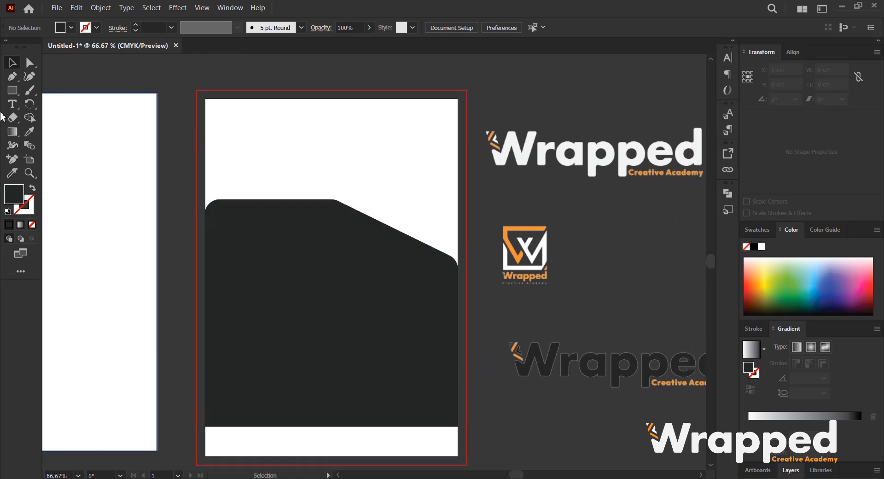
# Draw a circle about 5.86 cm across overlapping the shape's upper-right slant.
pyautogui.moveTo(13, 90); pyautogui.dragTo(46, 101)
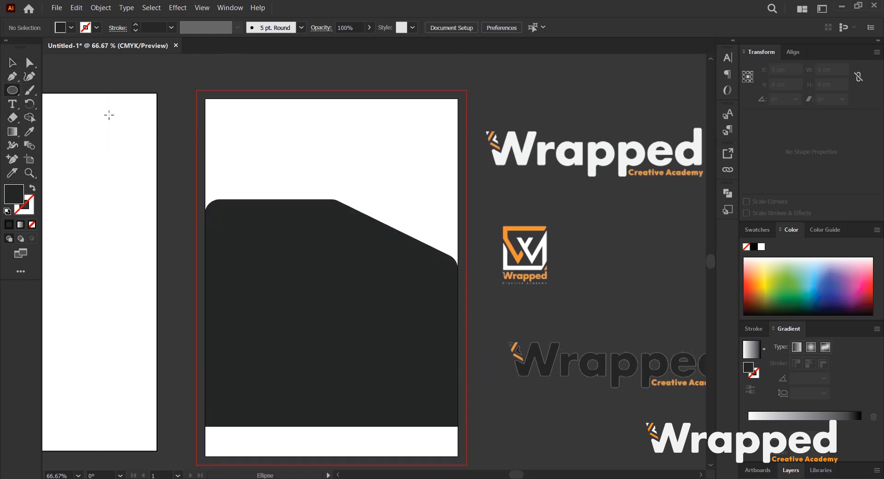
pyautogui.moveTo(332, 184); pyautogui.dragTo(392, 283)
pyautogui.press('v')
pyautogui.moveTo(396, 231)
pyautogui.mouseDown()
pyautogui.moveTo(401, 240)
pyautogui.moveTo(419, 221)
pyautogui.moveTo(396, 214)
pyautogui.mouseUp()
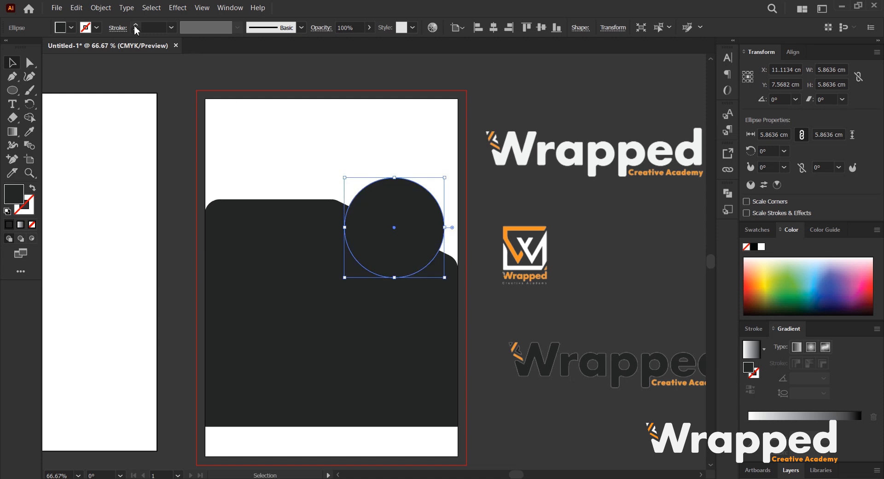
# Give the circle a 10 pt white stroke.
pyautogui.scroll(11, 147, 28)
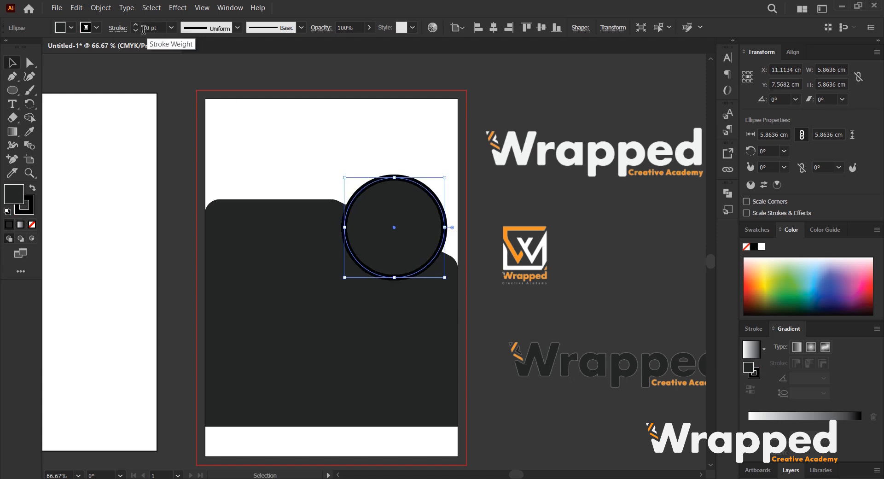
pyautogui.click(89, 31)
pyautogui.click(18, 48)
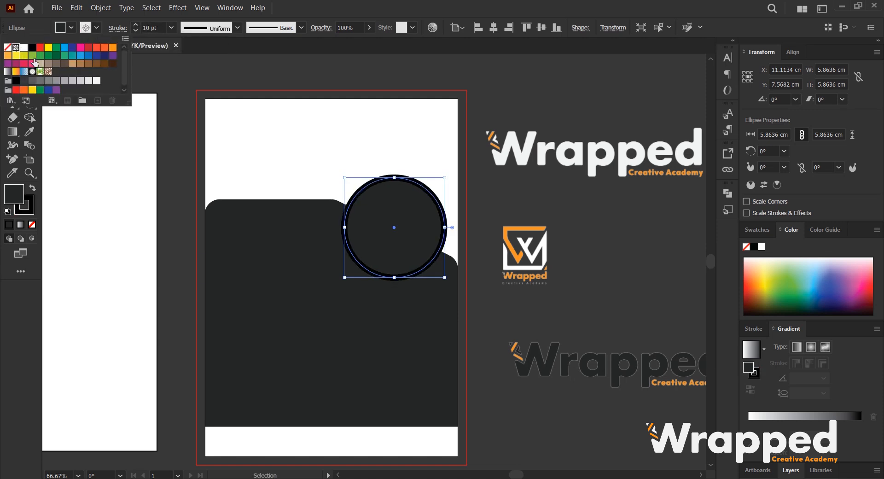
pyautogui.click(24, 47)
pyautogui.click(509, 190)
# Place the classroom photo over the top of the artboard and send it to the back.
pyautogui.scroll(-1, 394, 156)
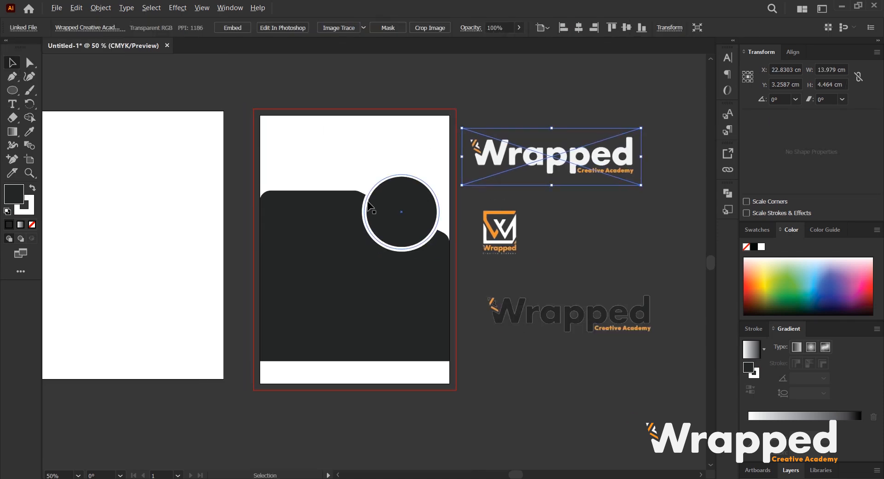
pyautogui.scroll(1, 382, 193)
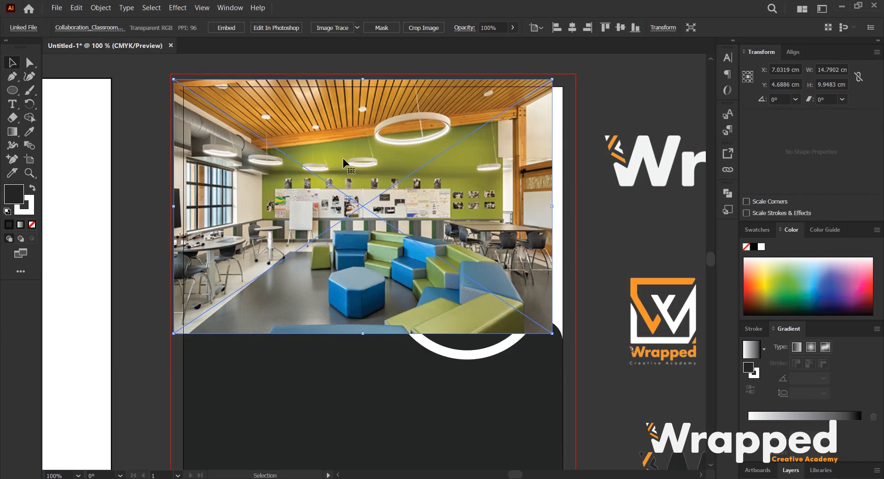
pyautogui.moveTo(345, 158); pyautogui.dragTo(352, 164)
pyautogui.moveTo(562, 339); pyautogui.dragTo(567, 343)
pyautogui.rightClick(438, 147)
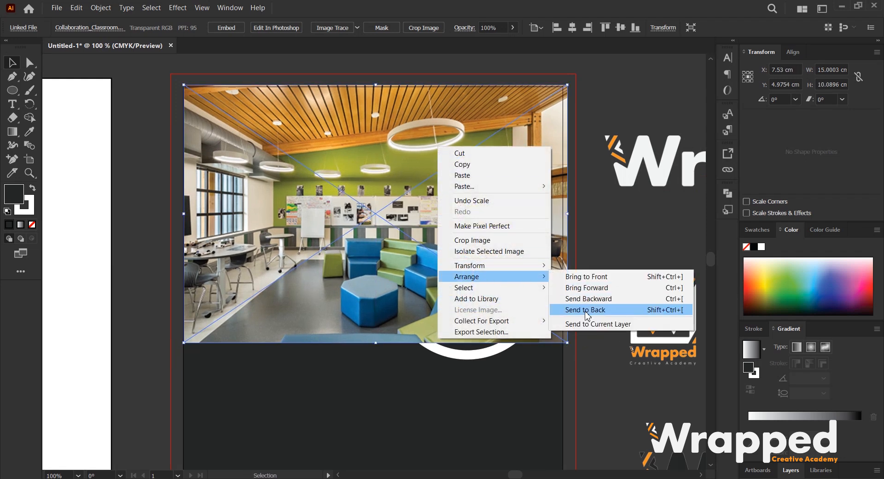
pyautogui.click(576, 309)
# Draw a rectangle about 14.85 by 9.79 cm over the photo and make it a clipping mask for it.
pyautogui.click(605, 233)
pyautogui.scroll(-1, 395, 179)
pyautogui.moveTo(394, 179); pyautogui.dragTo(407, 157)
pyautogui.moveTo(13, 90); pyautogui.dragTo(59, 90)
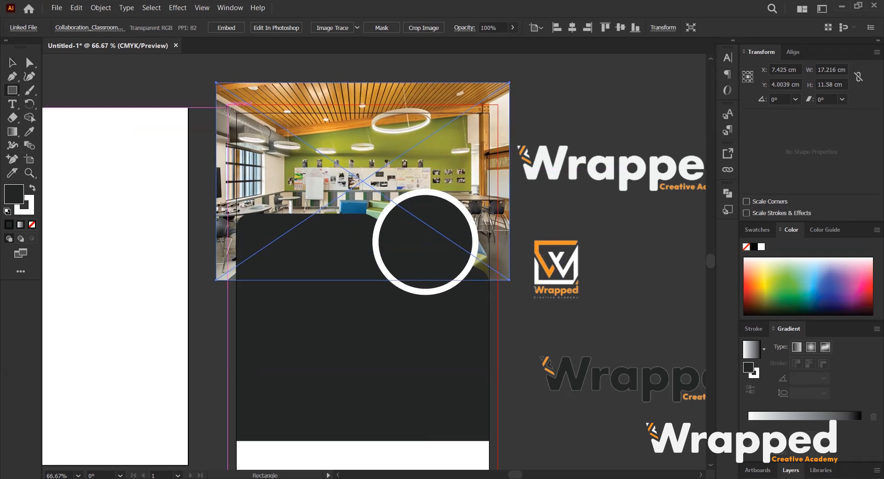
pyautogui.moveTo(234, 111)
pyautogui.mouseDown()
pyautogui.moveTo(271, 154)
pyautogui.moveTo(426, 240)
pyautogui.moveTo(480, 284)
pyautogui.moveTo(489, 279)
pyautogui.mouseUp()
pyautogui.press('v')
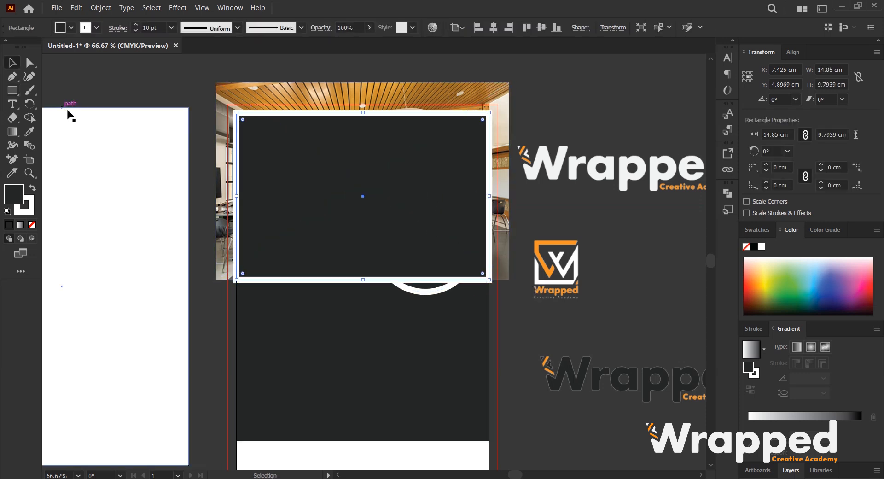
pyautogui.keyDown('shift'); pyautogui.click(355, 90); pyautogui.keyUp('shift')
pyautogui.rightClick(355, 89)
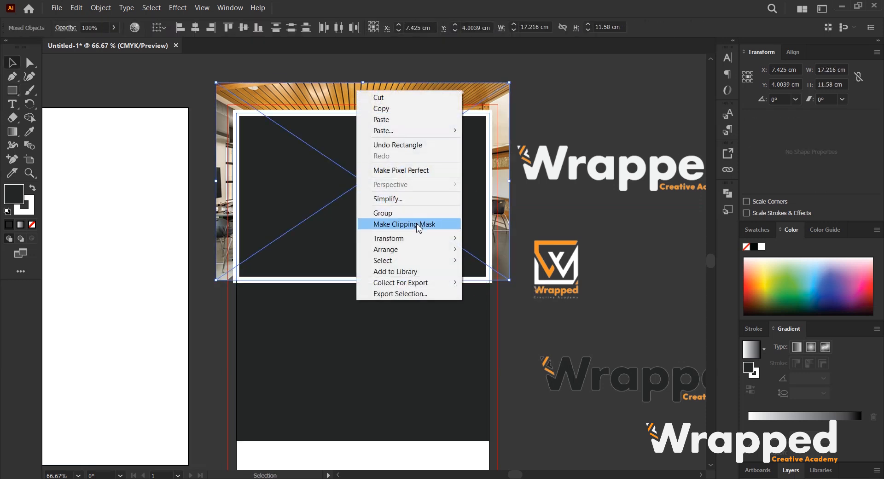
pyautogui.click(405, 224)
# Send the clipped photo behind the dark shape.
pyautogui.rightClick(388, 155)
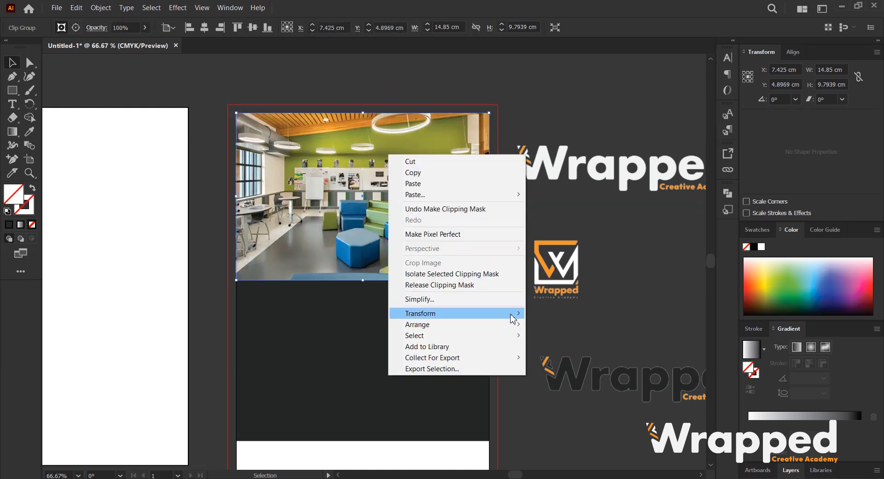
pyautogui.moveTo(515, 324)
pyautogui.click(579, 358)
pyautogui.click(570, 324)
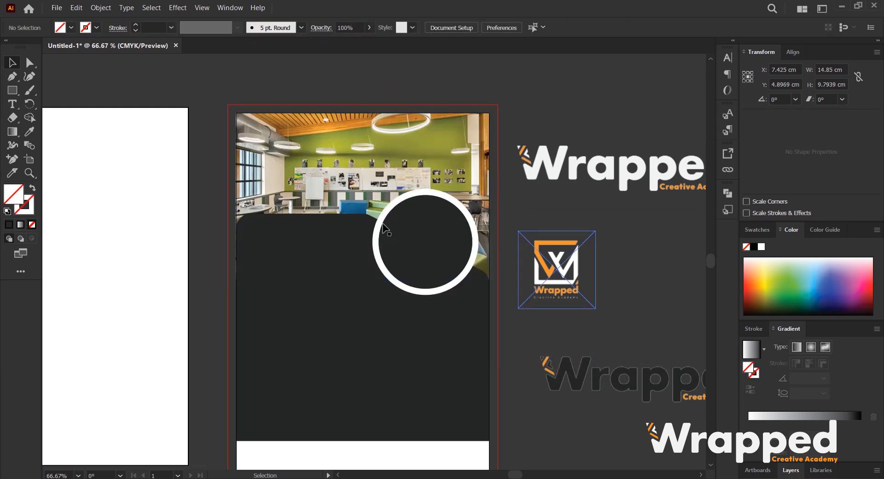
pyautogui.scroll(-2, 387, 230)
pyautogui.scroll(2, 404, 236)
pyautogui.press('space')
pyautogui.moveTo(369, 223); pyautogui.dragTo(475, 222)
pyautogui.scroll(-2, 362, 227)
pyautogui.press('space')
pyautogui.scroll(2, 436, 224)
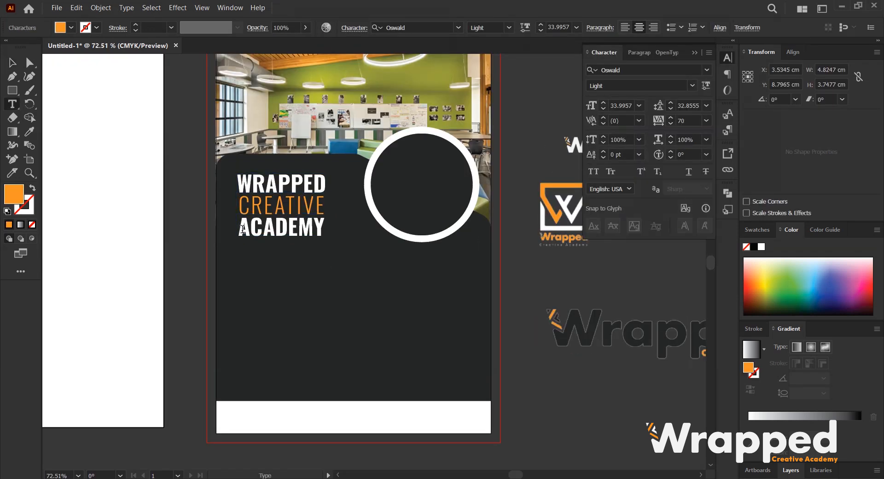
# Insert the WRAPPED CREATIVE ACADEMY heading on the dark shape and rejoin it into two lines.
pyautogui.click(243, 229)
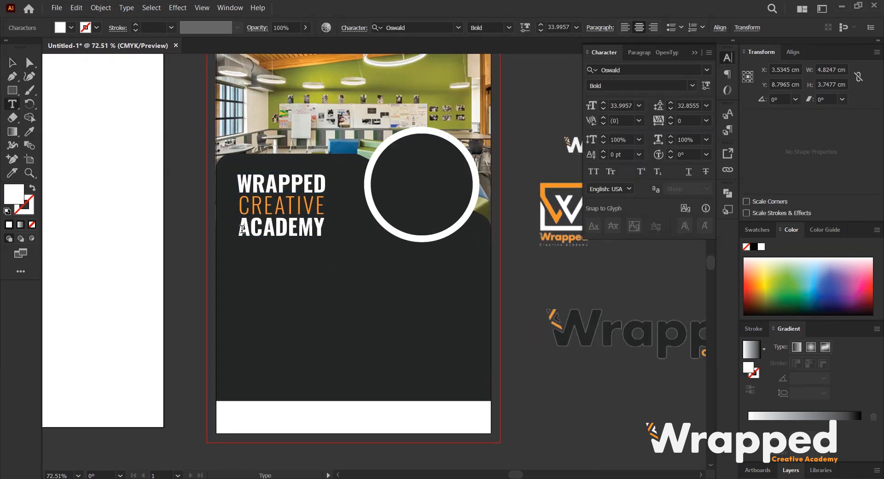
pyautogui.press('BackSpace')
pyautogui.press('Up')
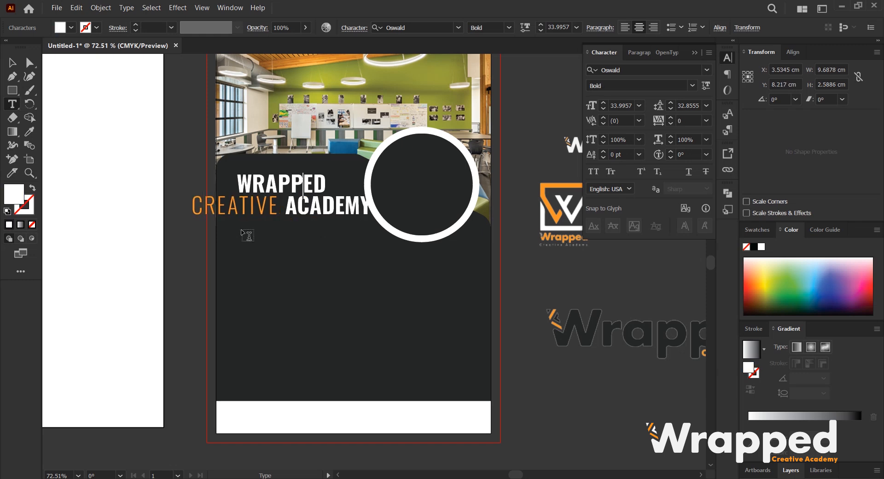
pyautogui.press('Right')
# Set the CREATIVE ACADEMY line to Oswald Bold at 17 pt.
pyautogui.hotkey('shift', 'Down')
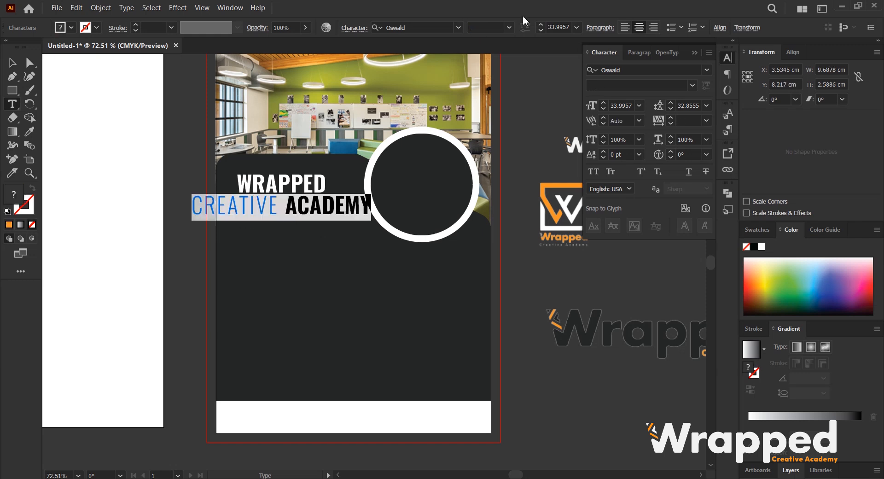
pyautogui.click(692, 86)
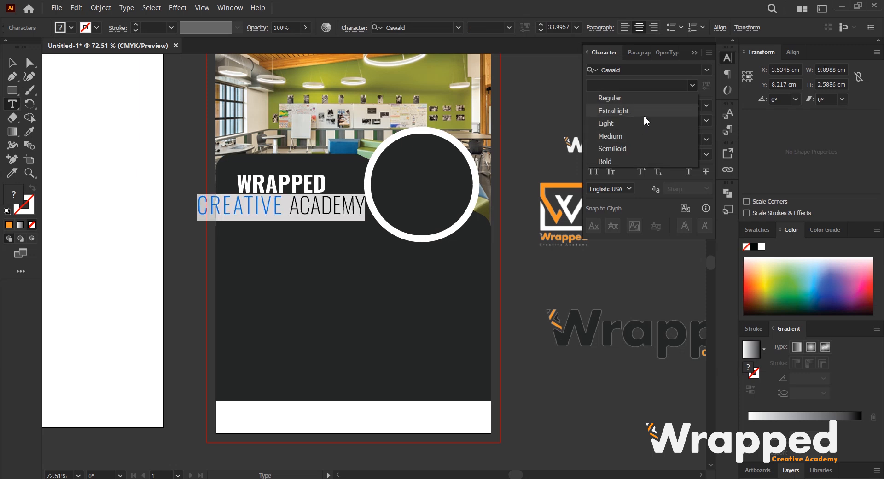
pyautogui.click(609, 135)
pyautogui.doubleClick(624, 106)
pyautogui.press('Down')
pyautogui.press('Down')
pyautogui.press('Down')
pyautogui.press('Down')
pyautogui.press('Down')
pyautogui.press('Down')
pyautogui.press('Down')
pyautogui.press('Down')
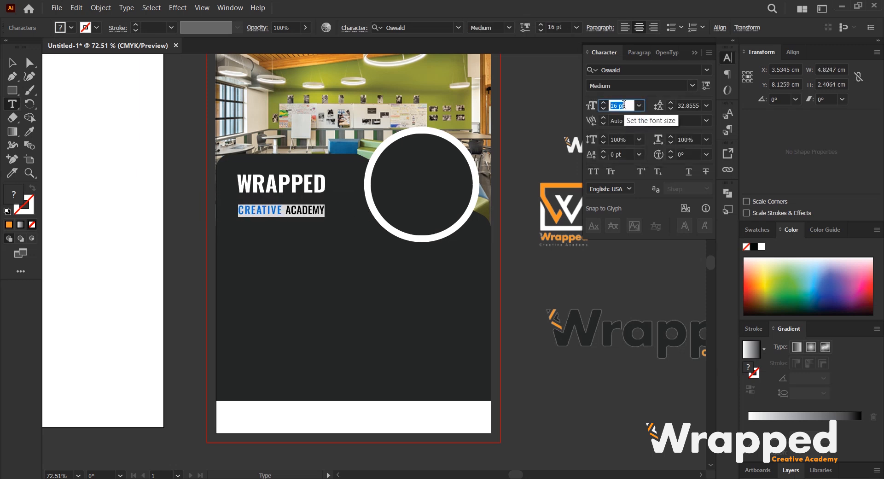
pyautogui.press('Down')
pyautogui.click(692, 85)
pyautogui.click(646, 162)
# Adjust the second line's tracking and set its leading to 21 pt.
pyautogui.click(686, 106)
pyautogui.write('30')
pyautogui.press('Return')
pyautogui.press('Down')
pyautogui.press('Down')
pyautogui.press('Down')
pyautogui.press('Down')
pyautogui.press('Down')
pyautogui.press('Down')
pyautogui.press('Down')
pyautogui.press('Down')
pyautogui.press('Down')
pyautogui.press('Down')
pyautogui.press('Down')
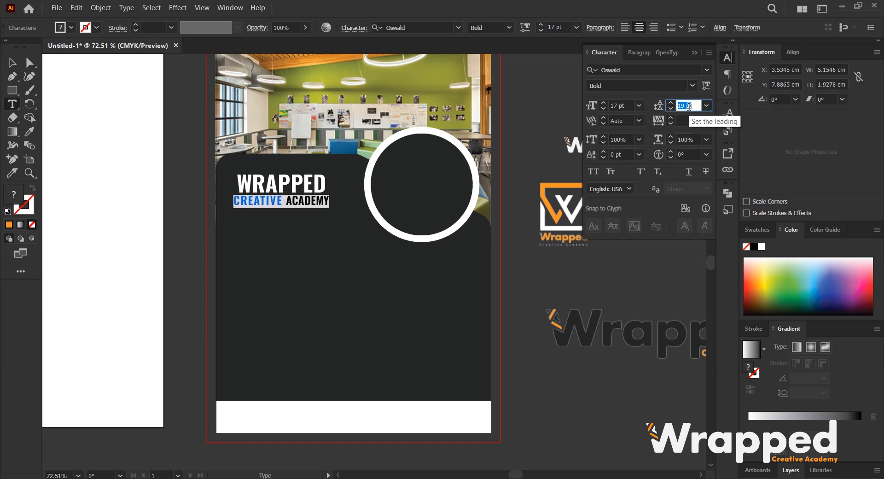
pyautogui.press('Up')
pyautogui.press('Up')
# Color the word ACADEMY orange with the Eyedropper, sampling CREATIVE.
pyautogui.click(302, 186)
pyautogui.scroll(2, 256, 189)
pyautogui.moveTo(319, 218); pyautogui.dragTo(408, 218)
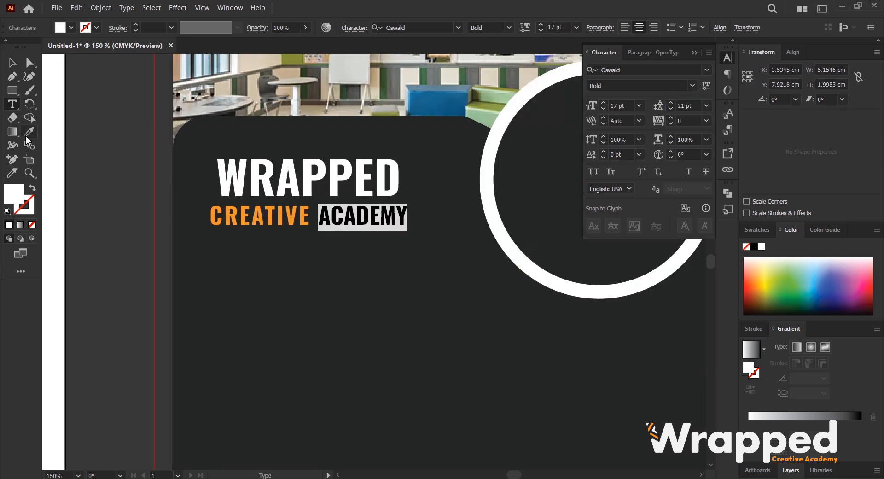
pyautogui.click(26, 136)
pyautogui.click(263, 222)
# Adjust the second line's spacing so it matches the width of WRAPPED.
pyautogui.click(13, 63)
pyautogui.doubleClick(285, 204)
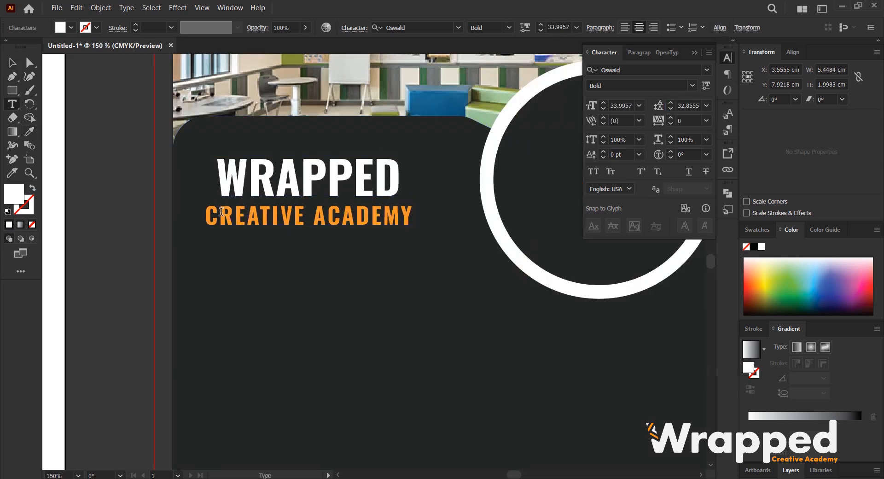
pyautogui.moveTo(222, 176); pyautogui.dragTo(394, 180)
pyautogui.moveTo(203, 216); pyautogui.dragTo(405, 217)
pyautogui.click(726, 58)
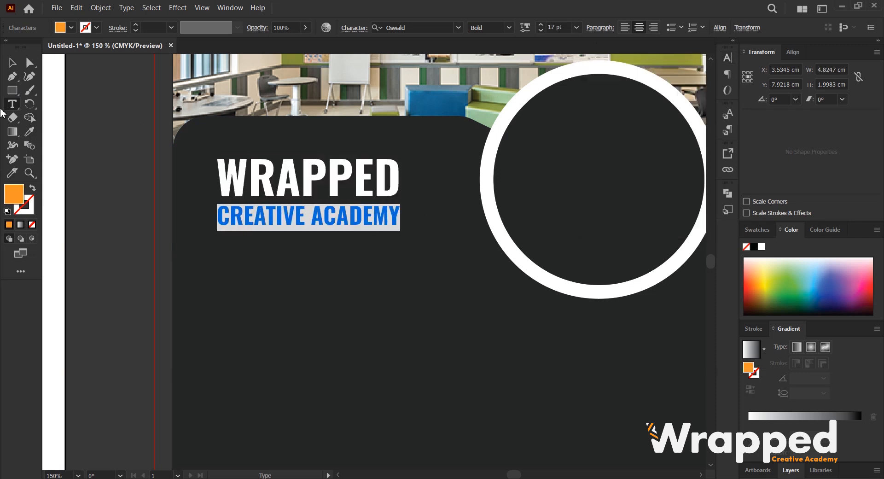
# Nudge the heading text slightly downward on the dark shape.
pyautogui.click(12, 63)
pyautogui.scroll(-2, 353, 221)
pyautogui.moveTo(359, 216); pyautogui.dragTo(360, 219)
# Scale down the white Wrapped logo beside the artboard.
pyautogui.click(612, 256)
pyautogui.moveTo(623, 273); pyautogui.dragTo(560, 243)
pyautogui.click(559, 244)
pyautogui.click(368, 366)
pyautogui.click(343, 404)
pyautogui.scroll(-1, 338, 386)
pyautogui.scroll(1, 343, 256)
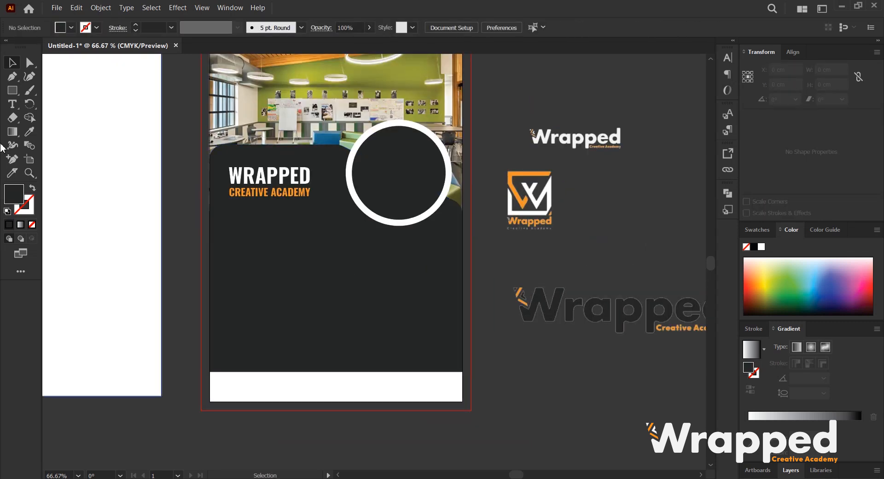
# Draw a bar about 14.85 by 1.55 cm along the artboard bottom and fill it orange with the Eyedropper.
pyautogui.click(13, 91)
pyautogui.moveTo(210, 375); pyautogui.dragTo(463, 402)
pyautogui.press('i')
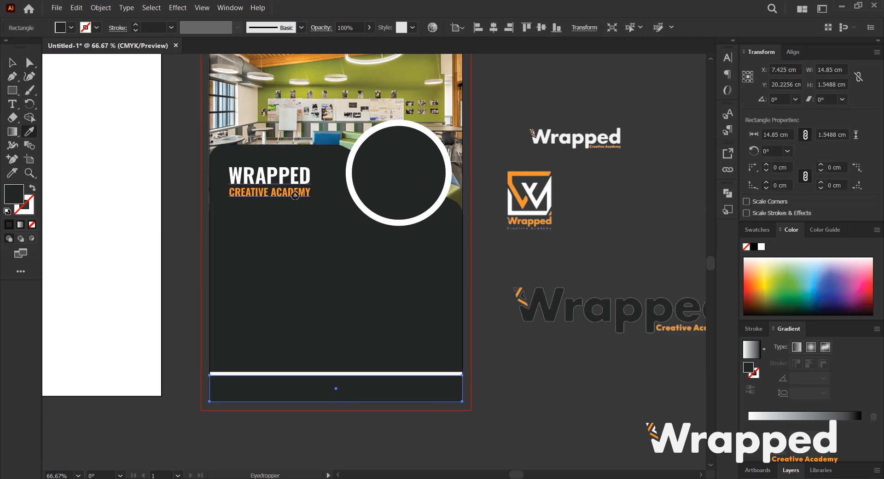
pyautogui.click(295, 195)
pyautogui.press('v')
pyautogui.click(538, 371)
# Move the orange bar up slightly to close the white gap below the dark shape.
pyautogui.scroll(-2, 413, 372)
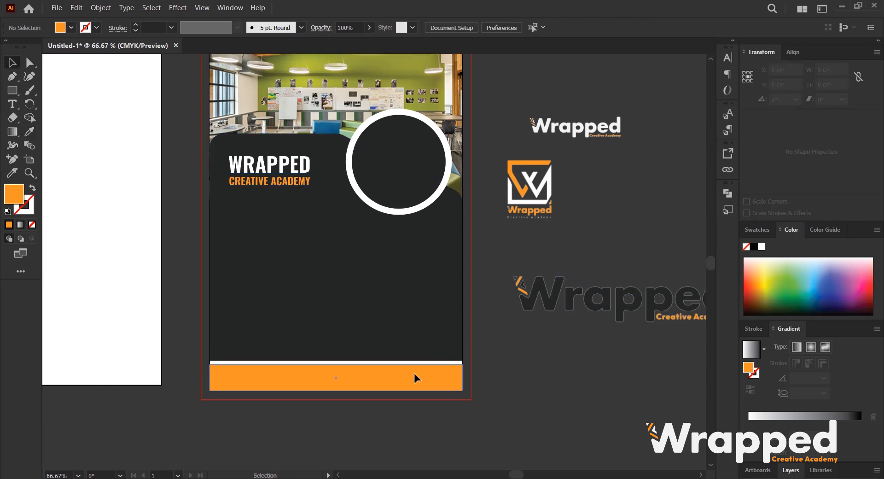
pyautogui.scroll(2, 324, 349)
pyautogui.scroll(1, 324, 349)
pyautogui.click(370, 355)
pyautogui.moveTo(362, 326); pyautogui.dragTo(362, 323)
pyautogui.scroll(-3, 346, 338)
pyautogui.click(532, 358)
pyautogui.scroll(-2, 441, 333)
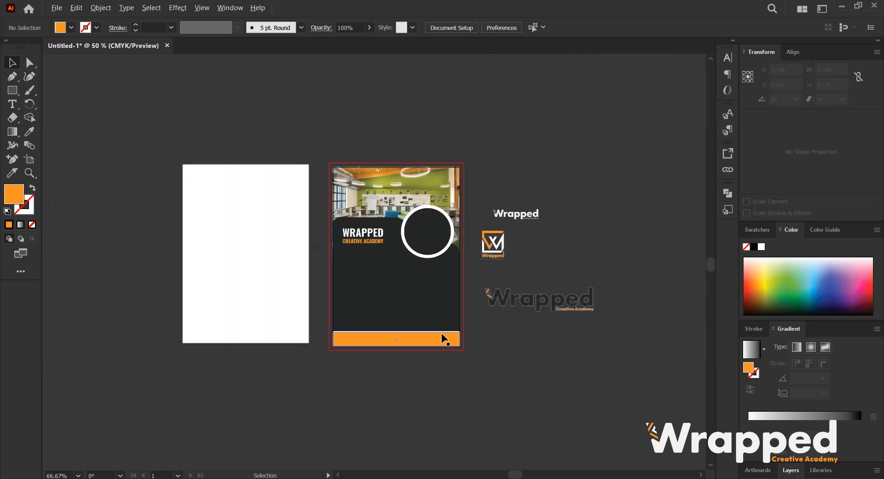
# Move the orange Wrapped emblem logo into the dark circle on the flyer.
pyautogui.scroll(1, 490, 347)
pyautogui.scroll(1, 491, 347)
pyautogui.scroll(-1, 404, 333)
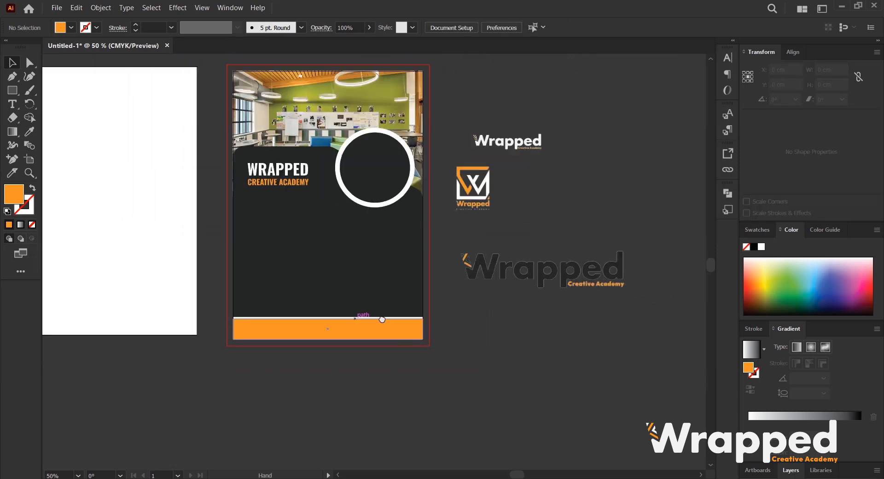
pyautogui.moveTo(370, 317); pyautogui.dragTo(420, 329)
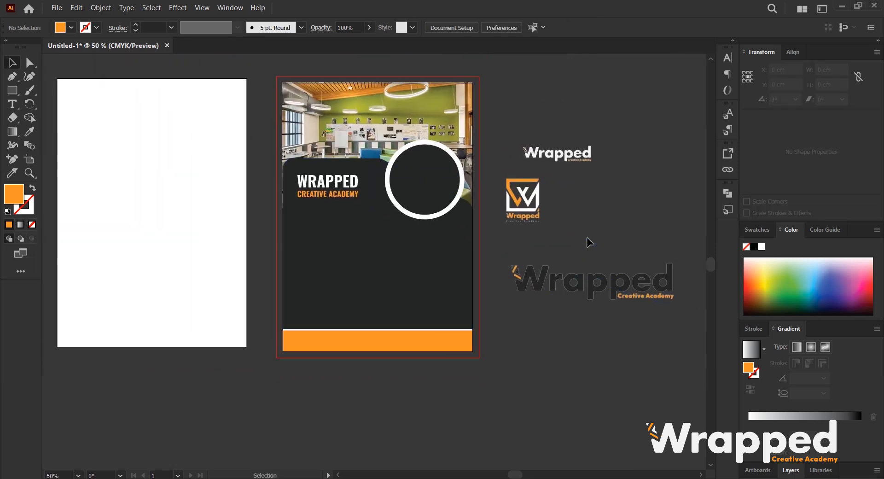
pyautogui.scroll(3, 539, 198)
pyautogui.moveTo(534, 249); pyautogui.dragTo(403, 200)
pyautogui.scroll(-1, 239, 179)
pyautogui.scroll(-1, 503, 217)
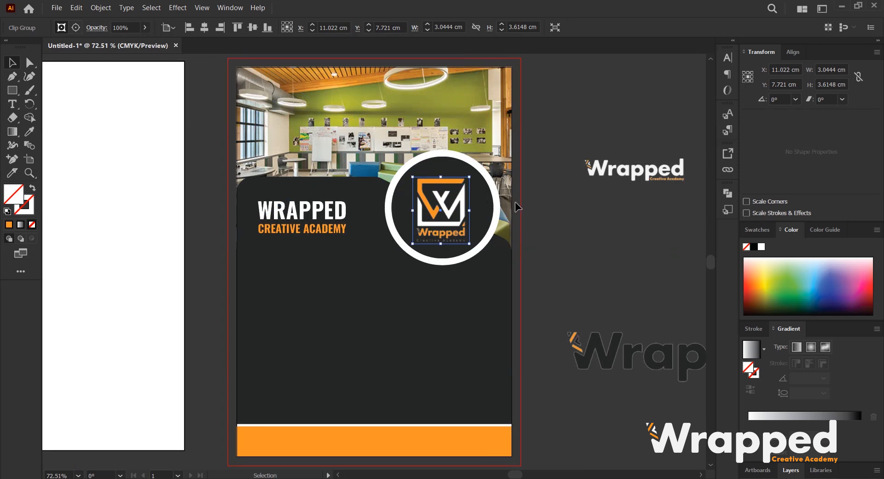
# Shrink the white-ringed circle around the emblem to about 5.34 cm across.
pyautogui.click(561, 214)
pyautogui.moveTo(451, 211); pyautogui.dragTo(452, 210)
pyautogui.click(483, 200)
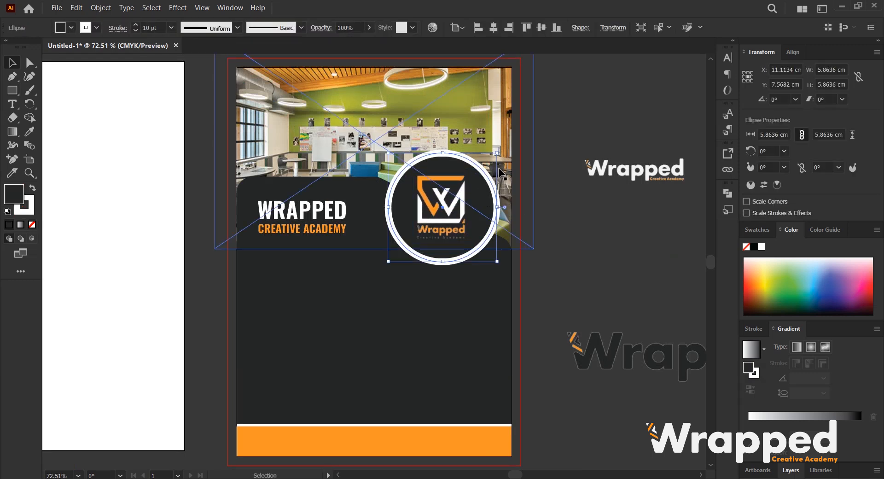
pyautogui.moveTo(495, 152); pyautogui.dragTo(491, 157)
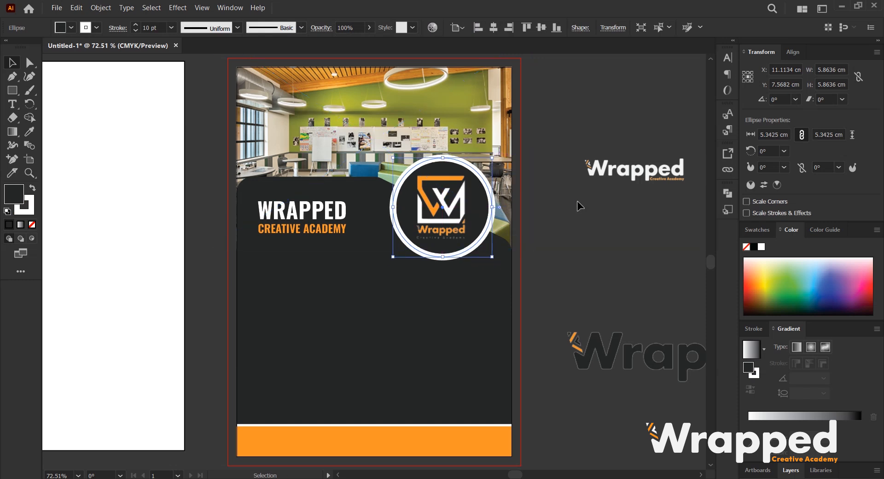
pyautogui.click(578, 206)
pyautogui.click(432, 184)
pyautogui.scroll(-4, 154, 27)
pyautogui.scroll(1, 154, 27)
pyautogui.scroll(-1, 154, 27)
pyautogui.scroll(1, 154, 27)
pyautogui.scroll(-1, 154, 26)
pyautogui.scroll(1, 145, 24)
pyautogui.scroll(1, 146, 26)
pyautogui.scroll(-1, 146, 25)
pyautogui.click(545, 211)
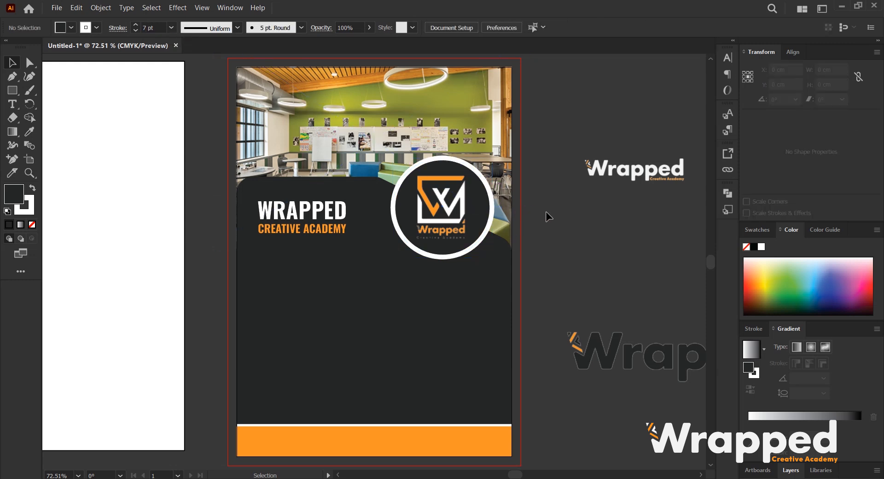
pyautogui.scroll(1, 418, 209)
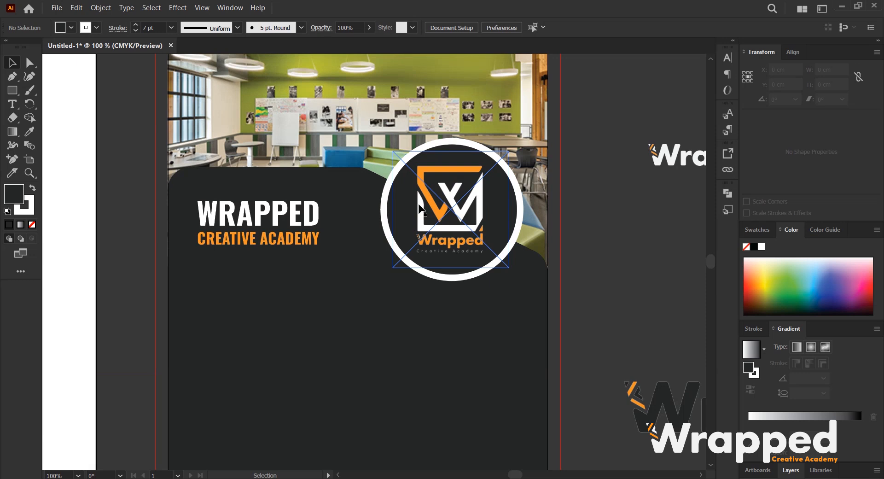
pyautogui.click(353, 189)
pyautogui.press('a')
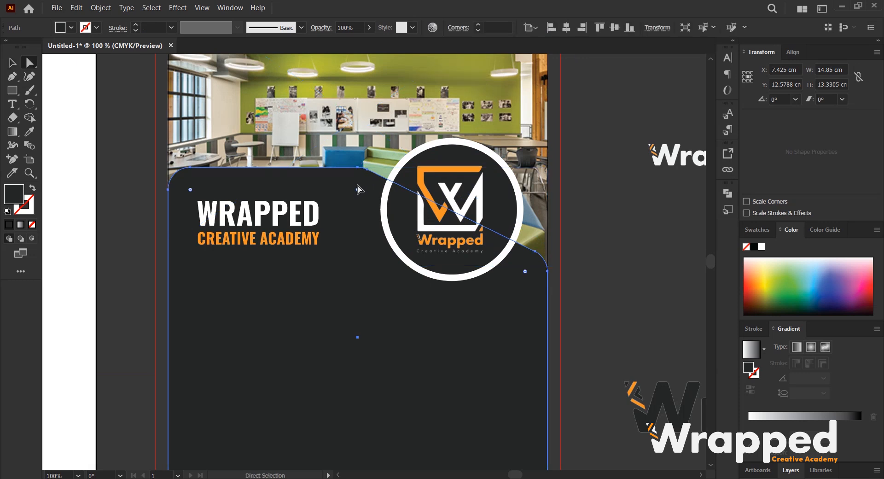
pyautogui.press('v')
pyautogui.click(615, 261)
pyautogui.scroll(-1, 394, 219)
pyautogui.press('space')
pyautogui.moveTo(568, 239); pyautogui.dragTo(533, 217)
pyautogui.moveTo(582, 307); pyautogui.dragTo(560, 238)
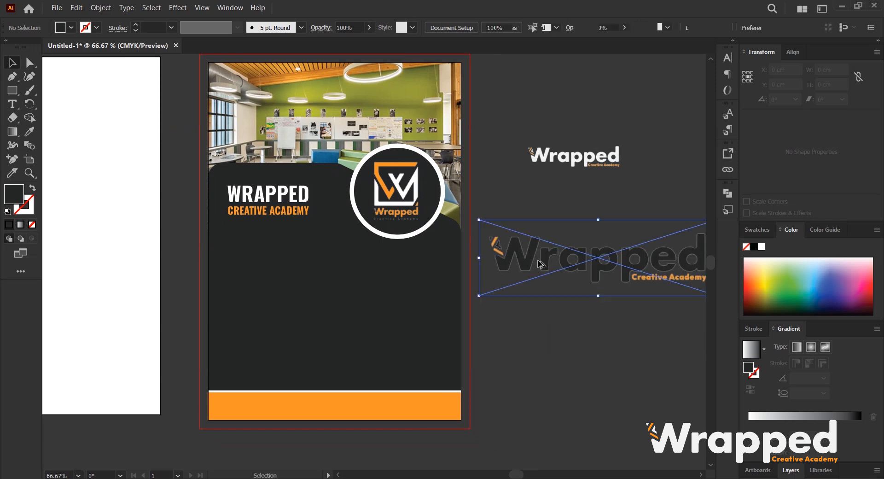
pyautogui.scroll(-3, 538, 260)
pyautogui.scroll(2, 472, 340)
pyautogui.press('space')
pyautogui.moveTo(510, 272); pyautogui.dragTo(425, 265)
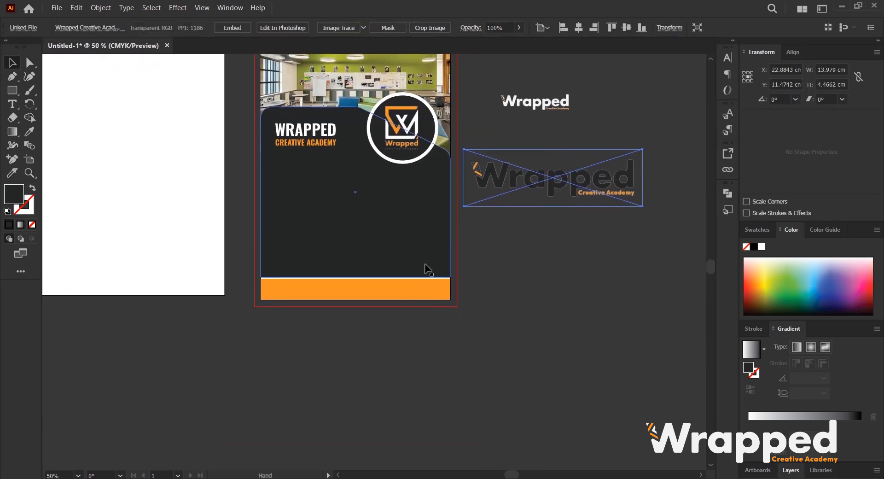
pyautogui.scroll(1, 355, 321)
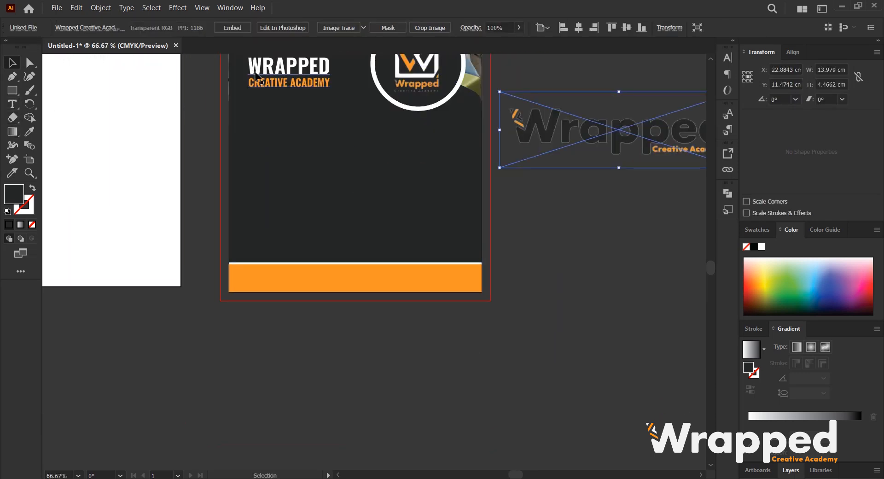
# Duplicate the heading text below the artboard and replace its content with the academy's two phone numbers.
pyautogui.click(292, 83)
pyautogui.moveTo(292, 83); pyautogui.dragTo(421, 374)
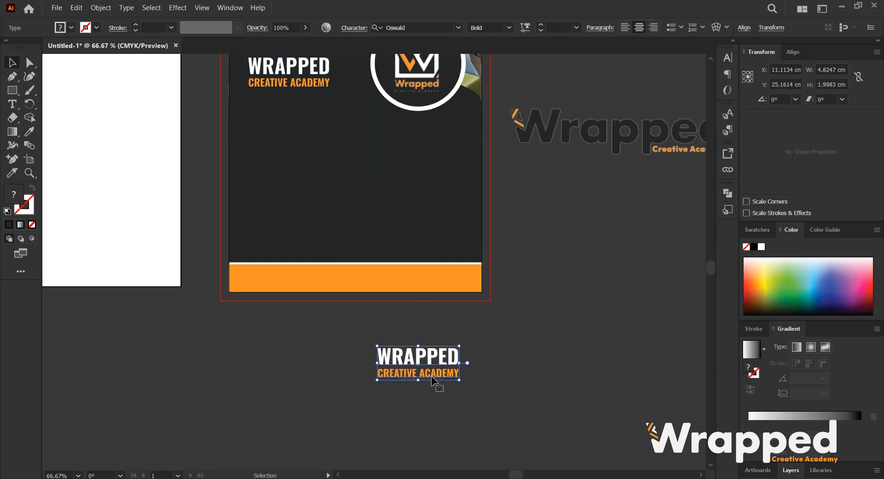
pyautogui.doubleClick(436, 379)
pyautogui.hotkey('ctrl', 'a')
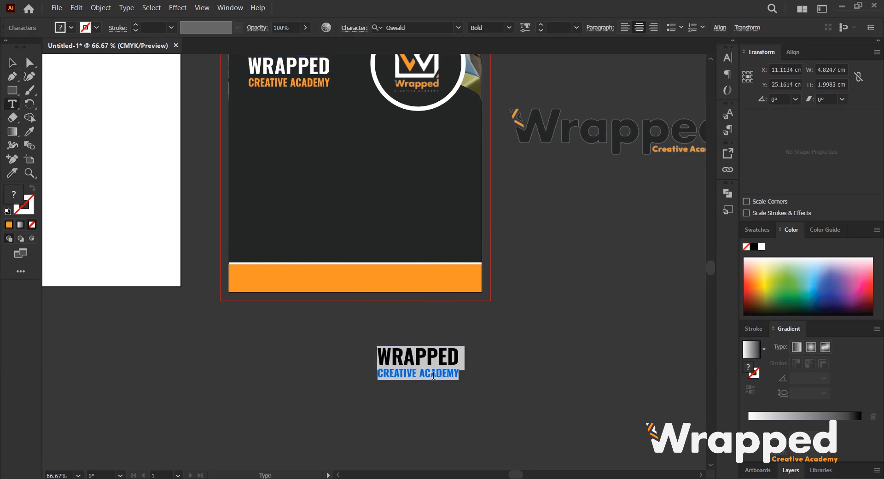
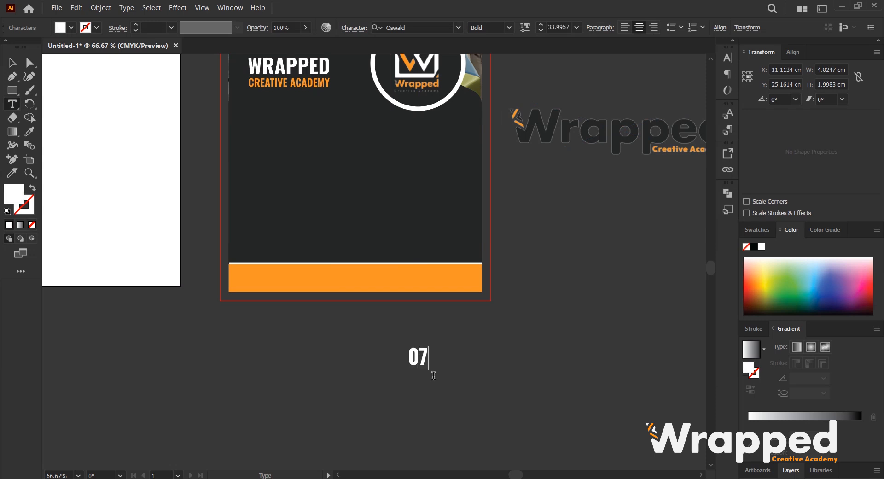
pyautogui.press('Left')
pyautogui.press('Left')
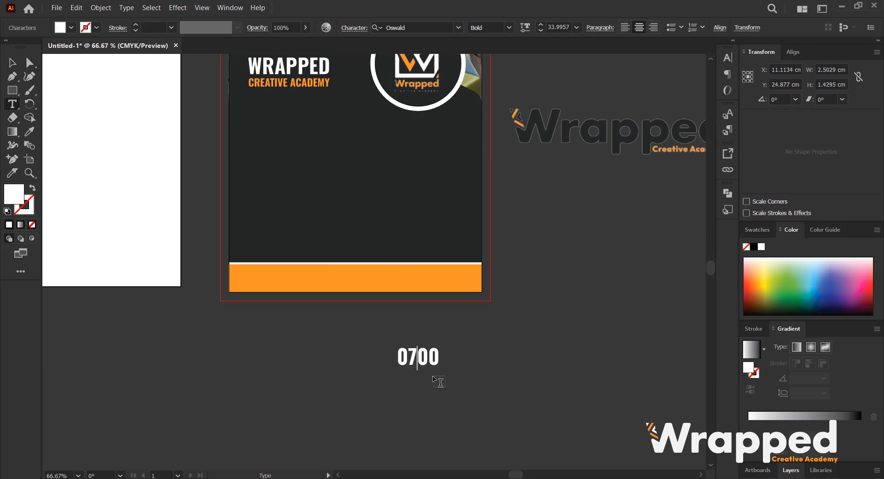
pyautogui.hotkey('shift', 'Left')
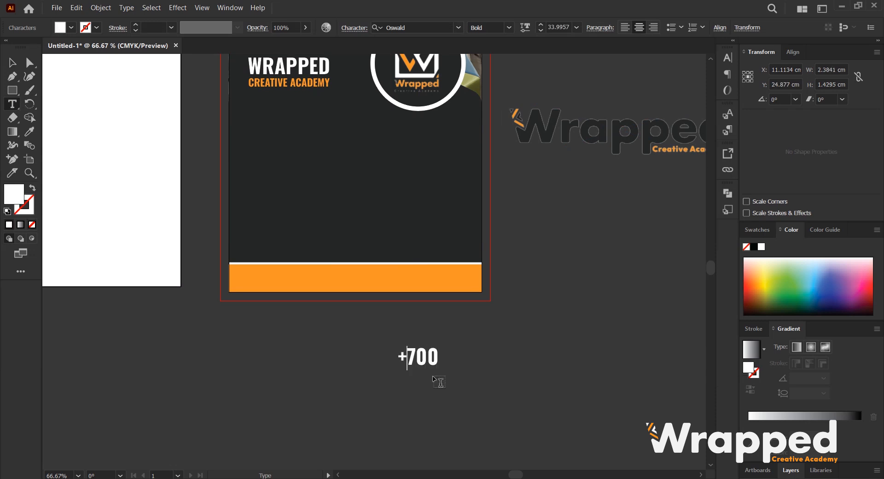
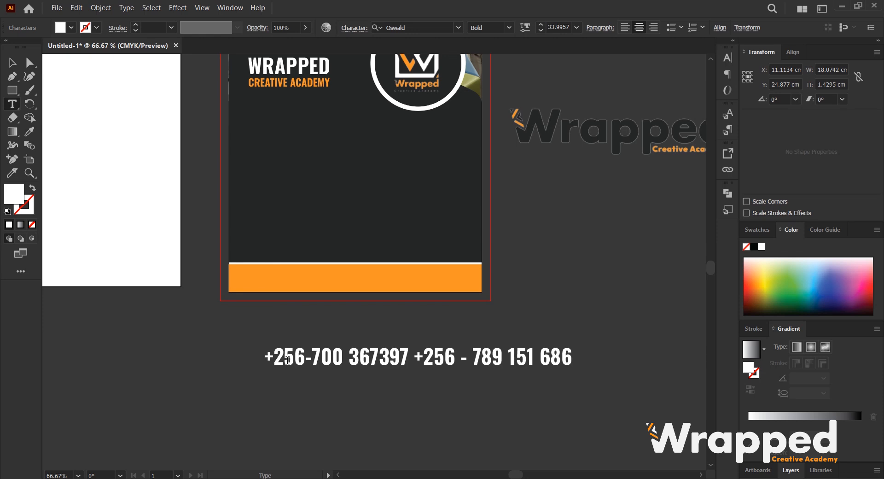
# Add a WhatsApp icon before the first number using the typeecon Regular font.
pyautogui.write('W')
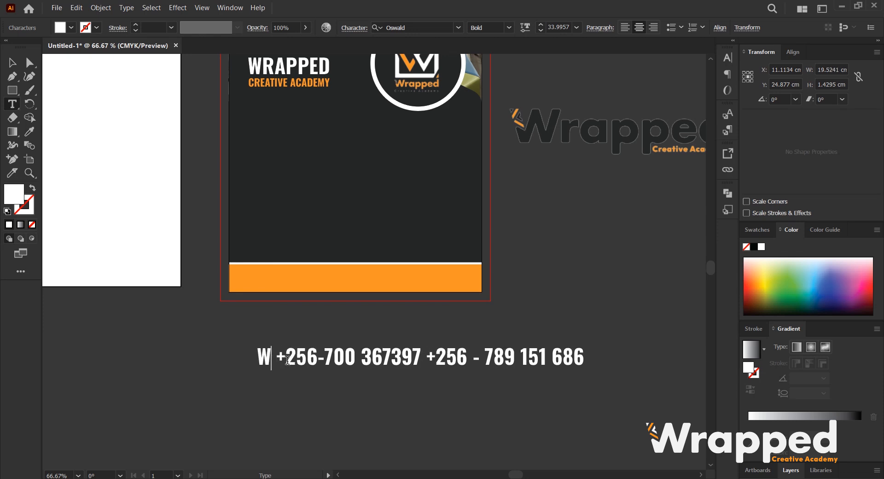
pyautogui.hotkey('shift', 'Left')
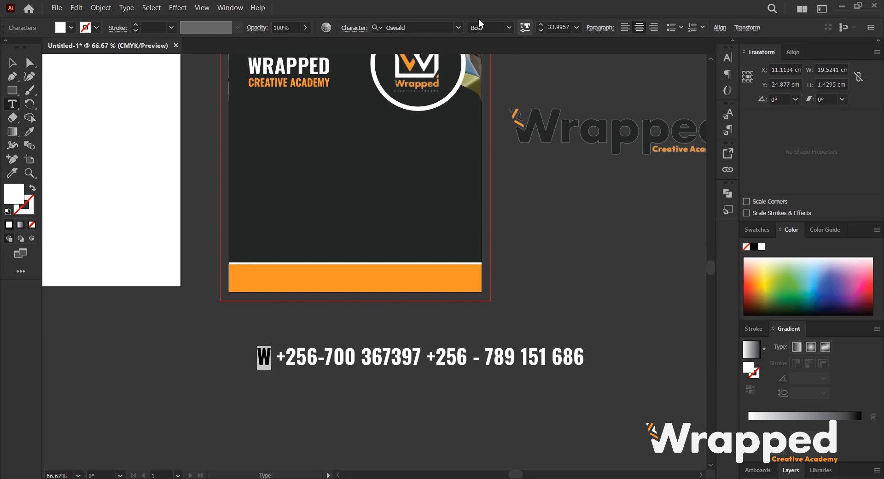
pyautogui.click(438, 28)
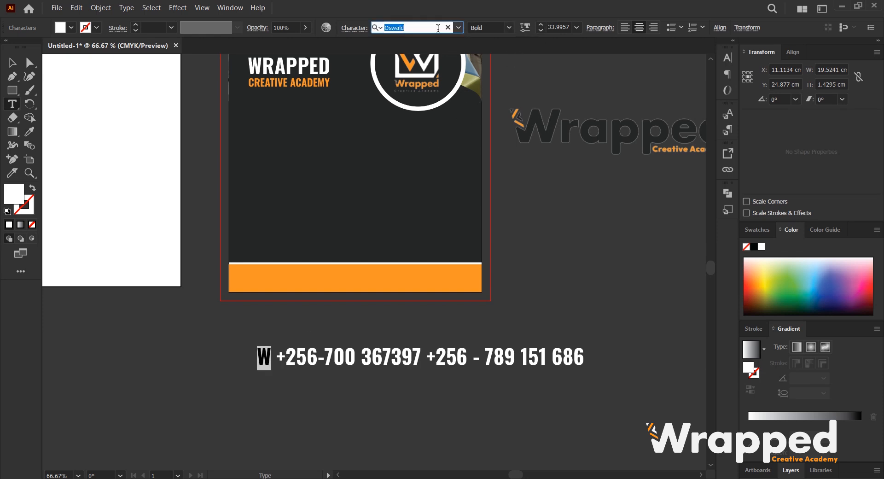
pyautogui.write('TYPE')
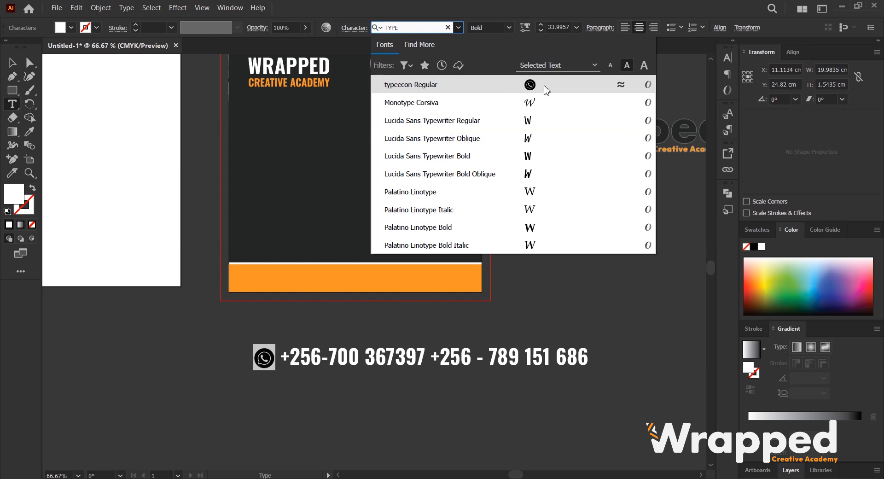
pyautogui.click(535, 87)
pyautogui.click(266, 363)
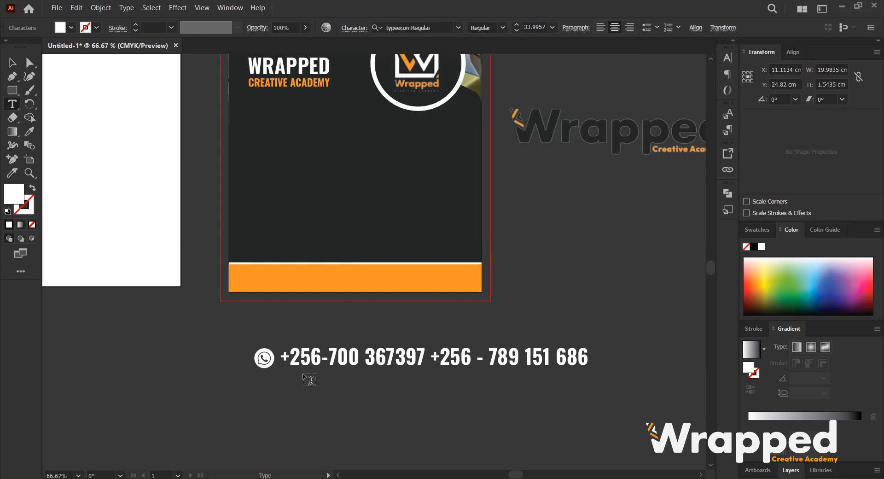
# Insert a phone icon between the two numbers using the typeecon Regular font.
pyautogui.click(431, 355)
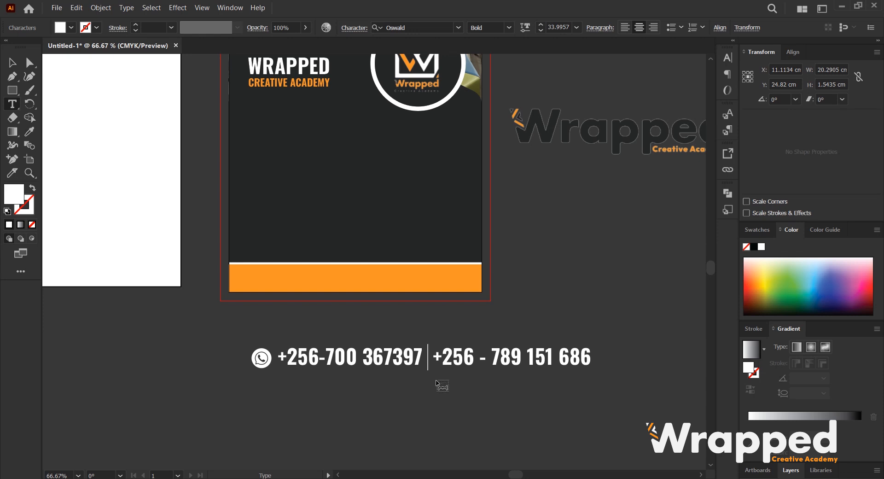
pyautogui.write('n')
pyautogui.hotkey('shift', 'Left')
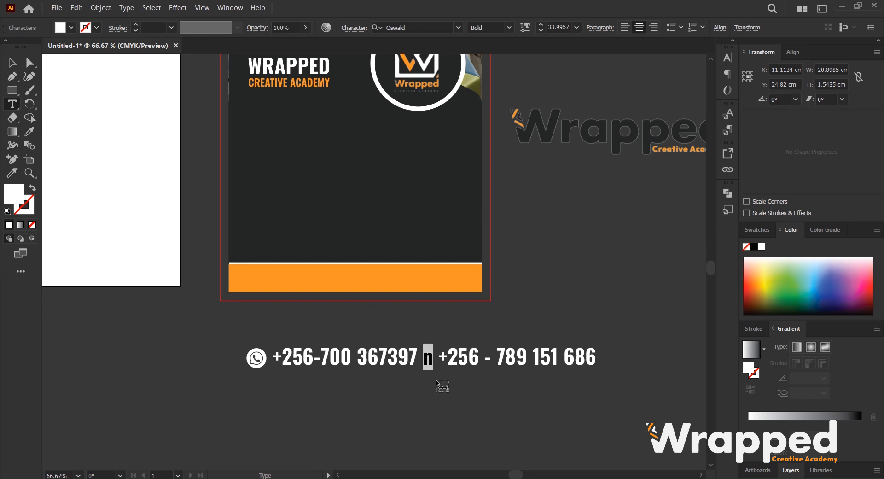
pyautogui.click(428, 28)
pyautogui.write('TYP')
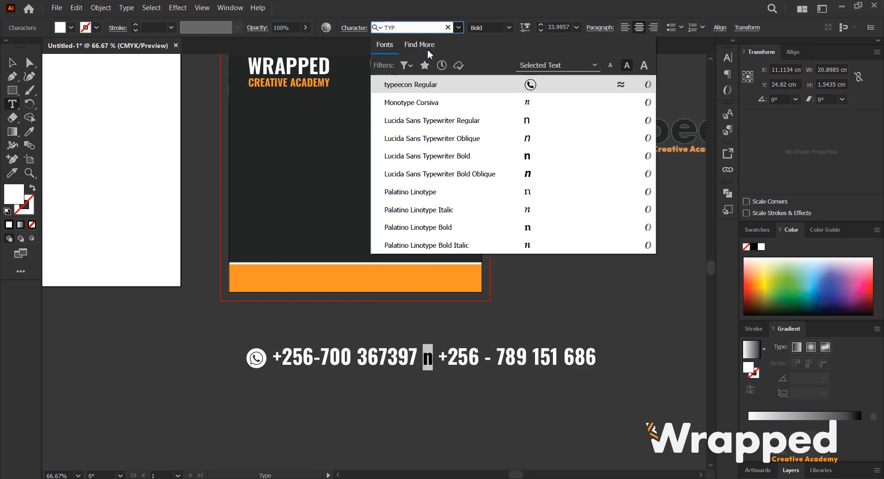
pyautogui.click(443, 85)
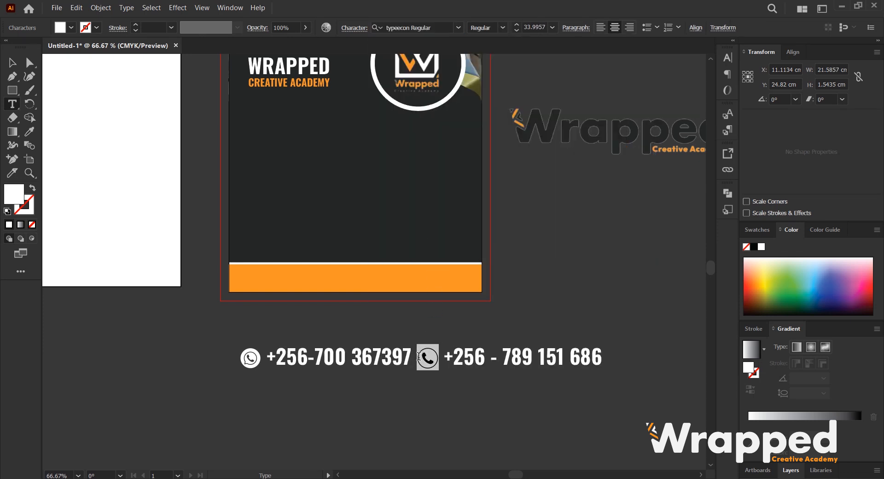
pyautogui.press('Right')
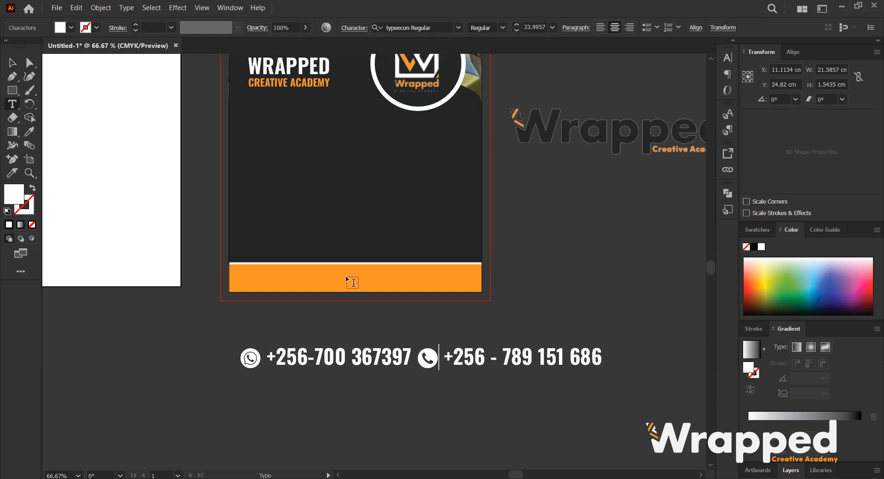
# Move the contact line lower and duplicate it as a second line beneath.
pyautogui.click(14, 63)
pyautogui.click(582, 311)
pyautogui.click(477, 358)
pyautogui.moveTo(403, 360); pyautogui.dragTo(335, 385)
pyautogui.doubleClick(313, 384)
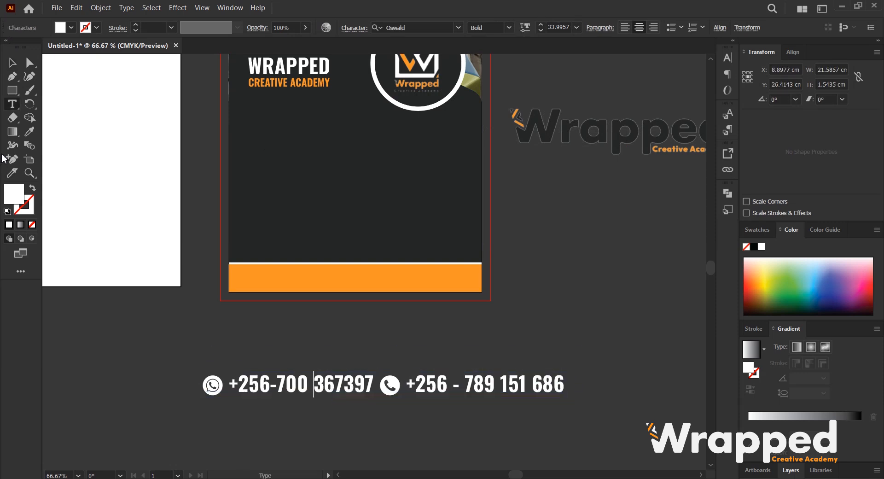
pyautogui.click(14, 63)
pyautogui.moveTo(400, 378)
pyautogui.mouseDown()
pyautogui.moveTo(399, 324)
pyautogui.moveTo(413, 377)
pyautogui.mouseUp()
pyautogui.doubleClick(410, 371)
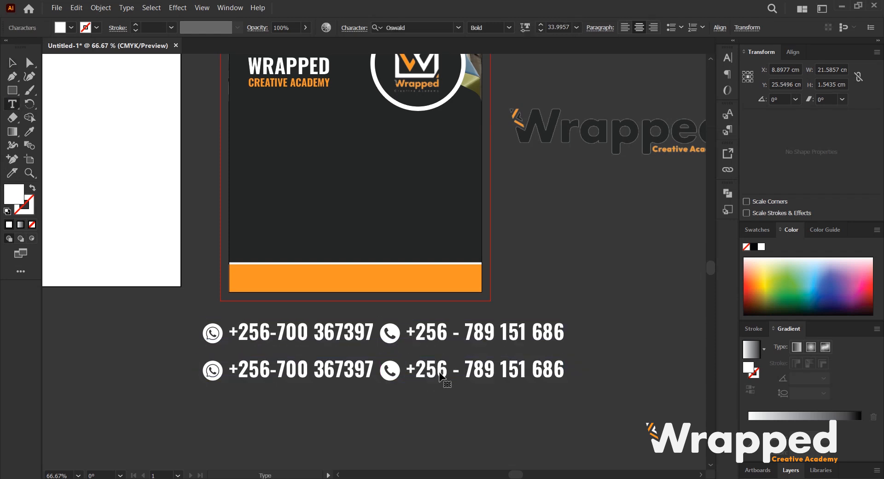
# Replace the duplicated contact line's content with the website address wrappedcreative.com, removing its icons.
pyautogui.hotkey('ctrl', 'a')
pyautogui.click(226, 370)
pyautogui.moveTo(225, 371); pyautogui.dragTo(198, 380)
pyautogui.press('BackSpace')
pyautogui.hotkey('ctrl', 'a')
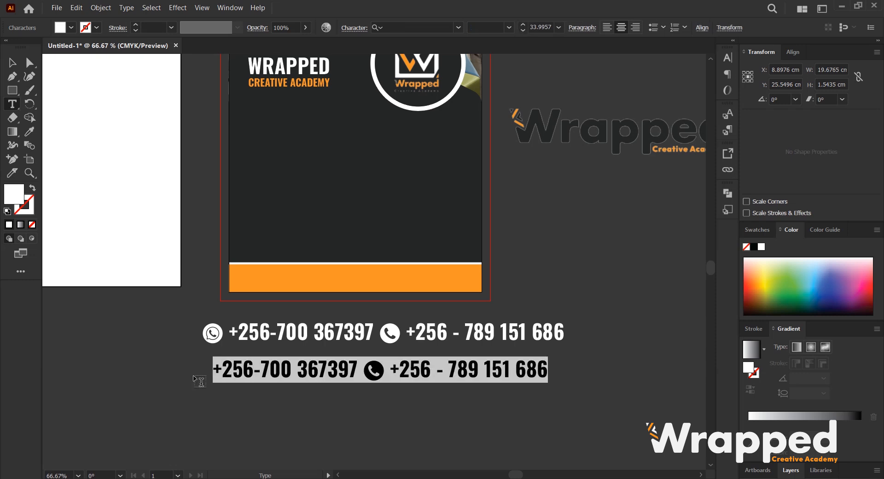
pyautogui.write('WR')
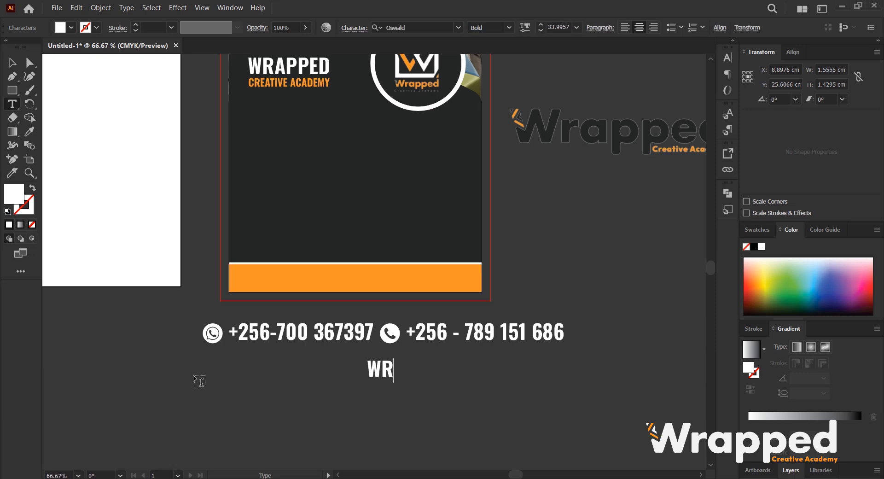
pyautogui.press('BackSpace')
pyautogui.press('BackSpace')
pyautogui.write('wr')
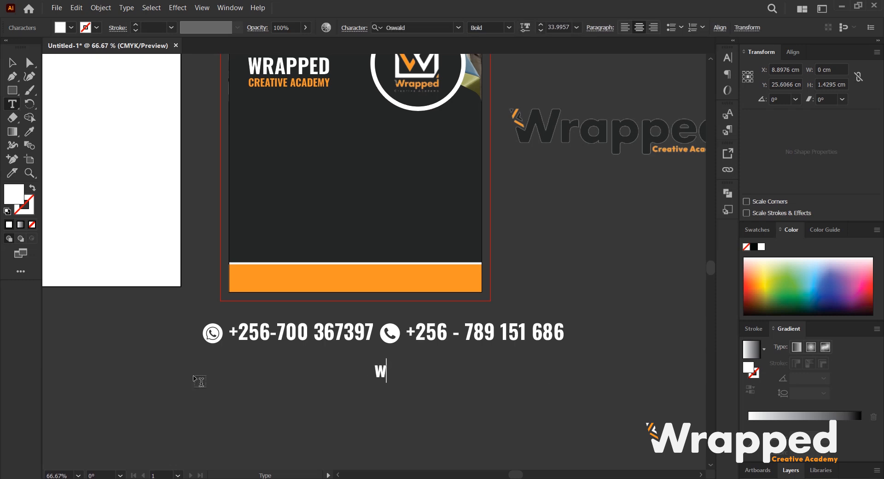
pyautogui.write('apped')
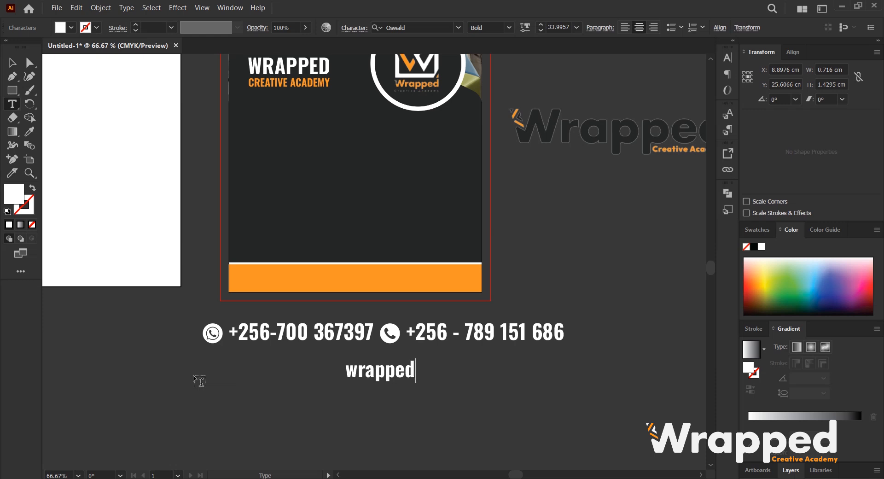
pyautogui.write('cre')
pyautogui.press('BackSpace')
pyautogui.press('BackSpace')
pyautogui.press('BackSpace')
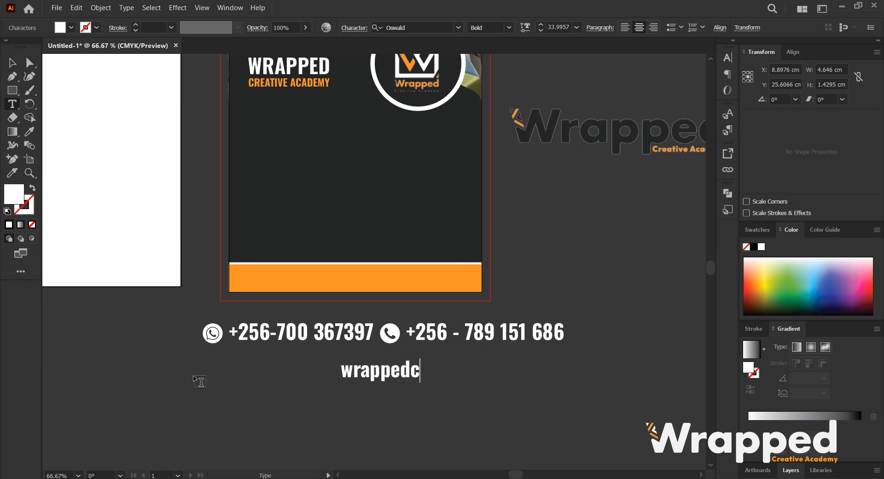
pyautogui.write('crea')
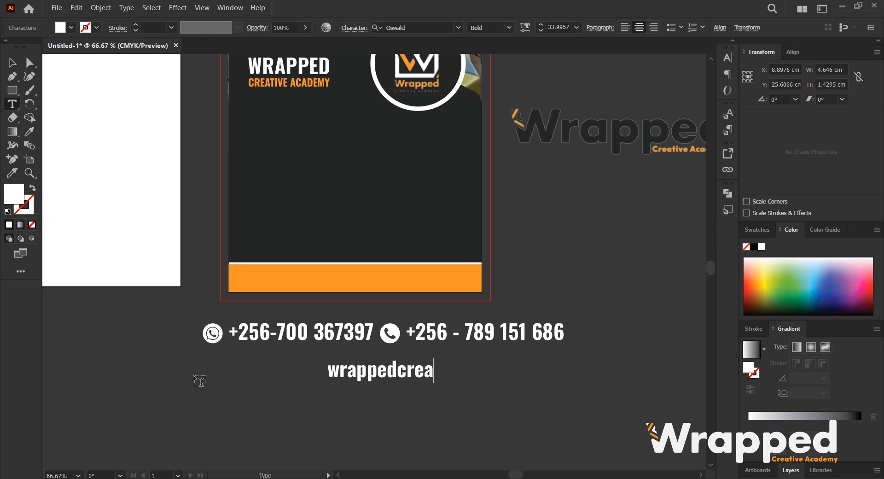
pyautogui.write('tivew')
pyautogui.press('BackSpace')
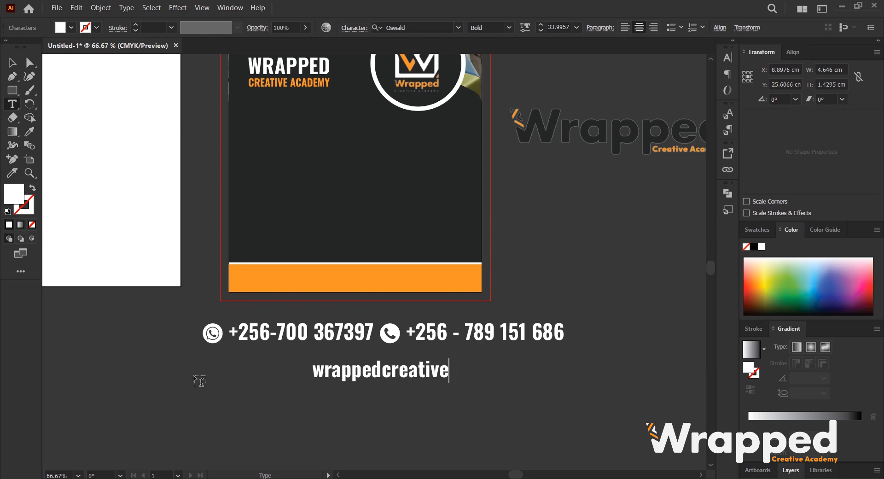
pyautogui.write('.com')
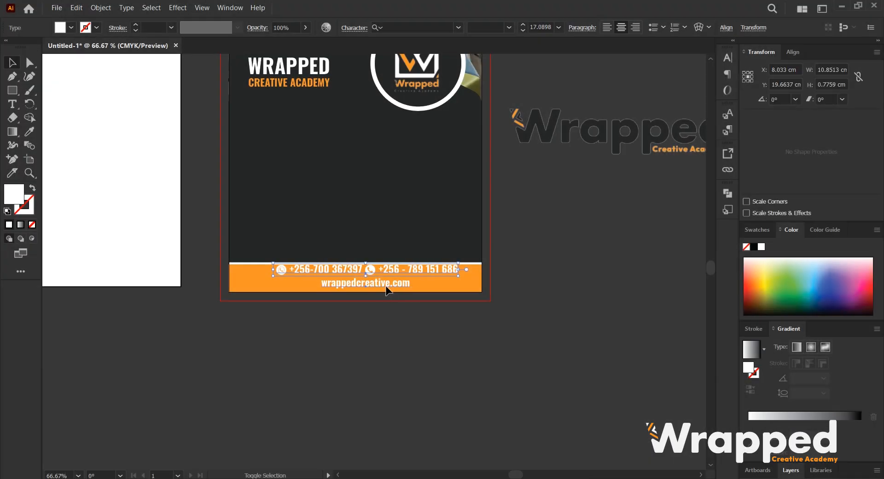
# Recolour both contact lines with the dark background colour using the Eyedropper.
pyautogui.press('i')
pyautogui.click(397, 207)
pyautogui.press('v')
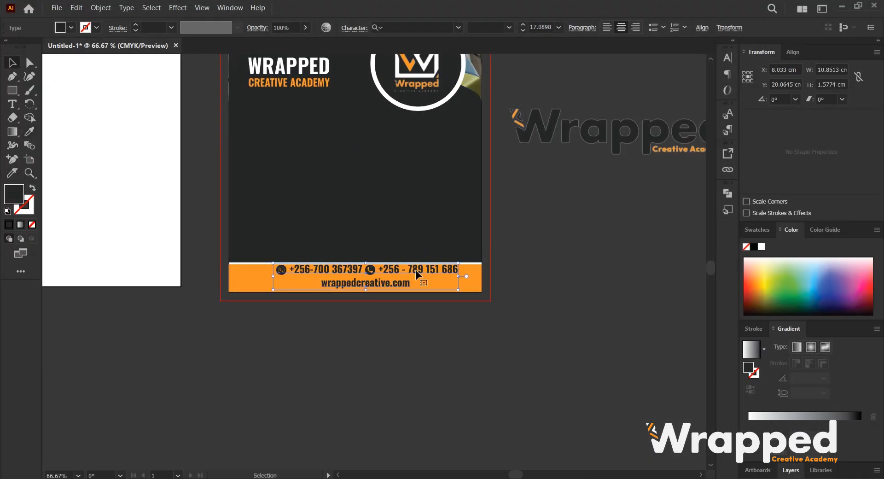
# Scale down the contact lines and centre the phone number line horizontally on the artboard.
pyautogui.scroll(1, 404, 277)
pyautogui.moveTo(487, 261); pyautogui.dragTo(411, 269)
pyautogui.click(575, 284)
pyautogui.click(409, 274)
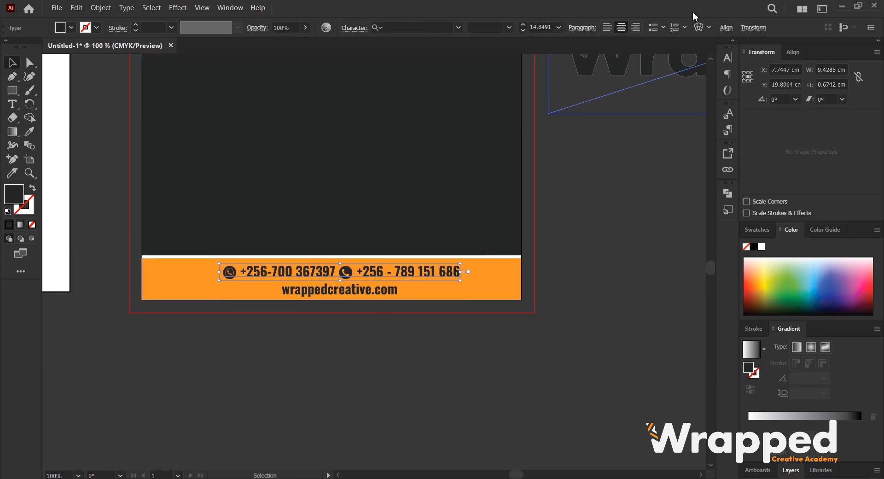
pyautogui.click(726, 28)
pyautogui.click(624, 64)
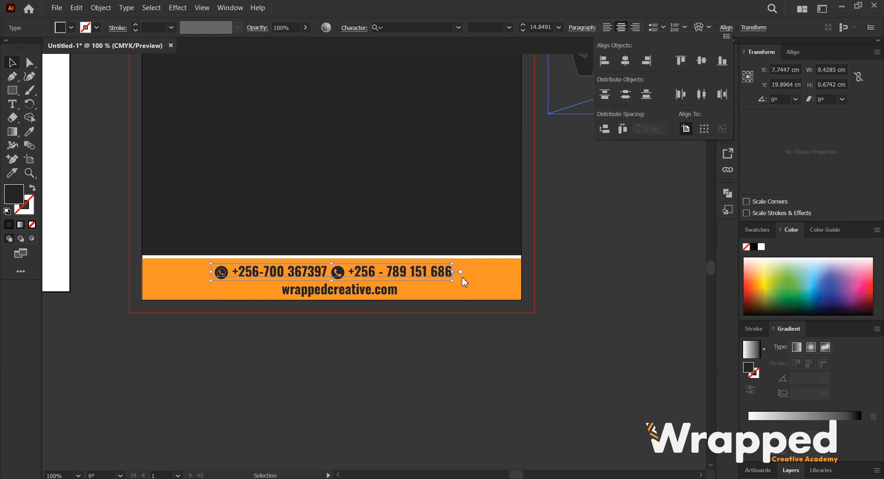
# Centre the website address line horizontally on the artboard.
pyautogui.click(363, 299)
pyautogui.click(368, 295)
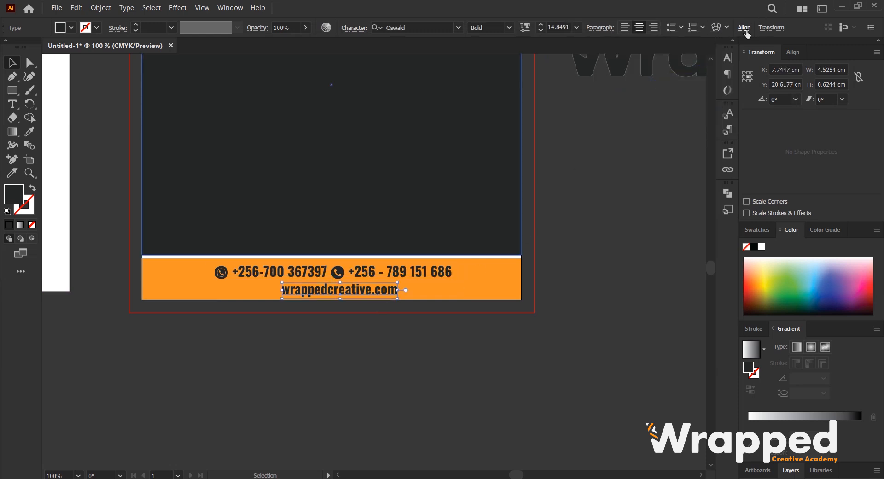
pyautogui.click(744, 28)
pyautogui.click(642, 59)
pyautogui.click(623, 211)
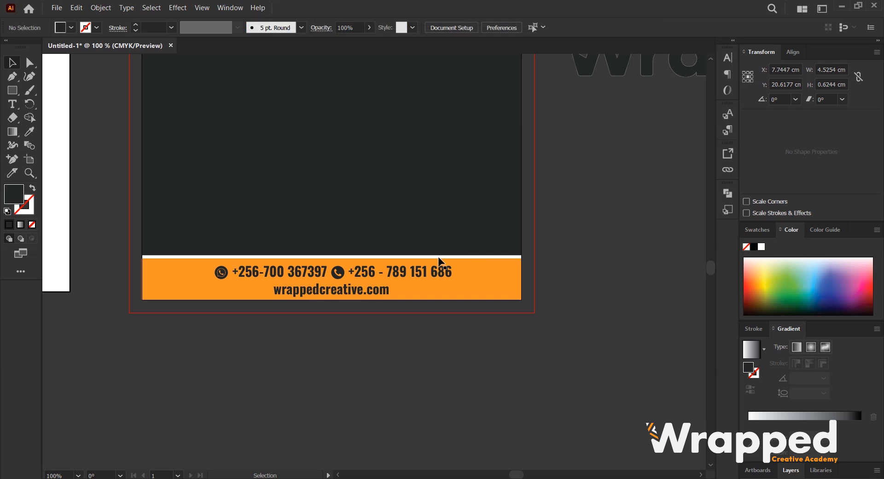
pyautogui.moveTo(383, 296); pyautogui.dragTo(384, 293)
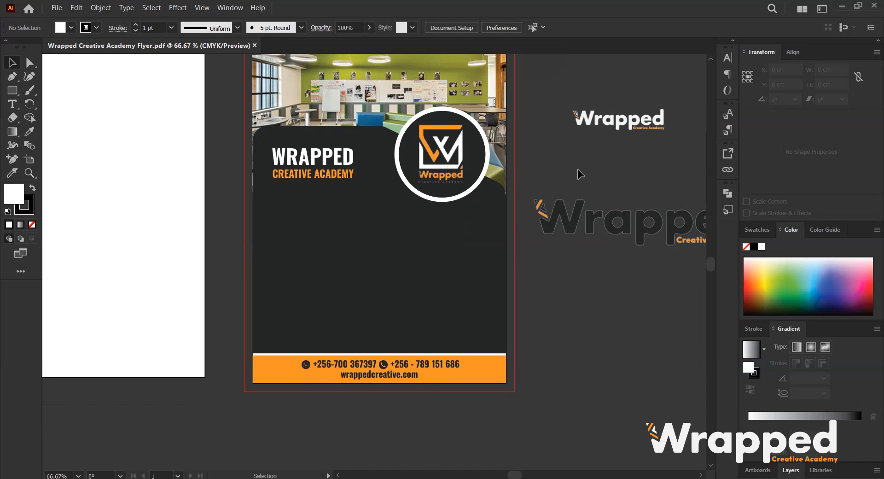
# Draw a rectangle about 9 cm wide and 1 cm high over the CREATIVE ACADEMY subtitle.
pyautogui.scroll(1, 357, 181)
pyautogui.click(13, 90)
pyautogui.moveTo(207, 159); pyautogui.dragTo(438, 183)
pyautogui.scroll(2, 425, 179)
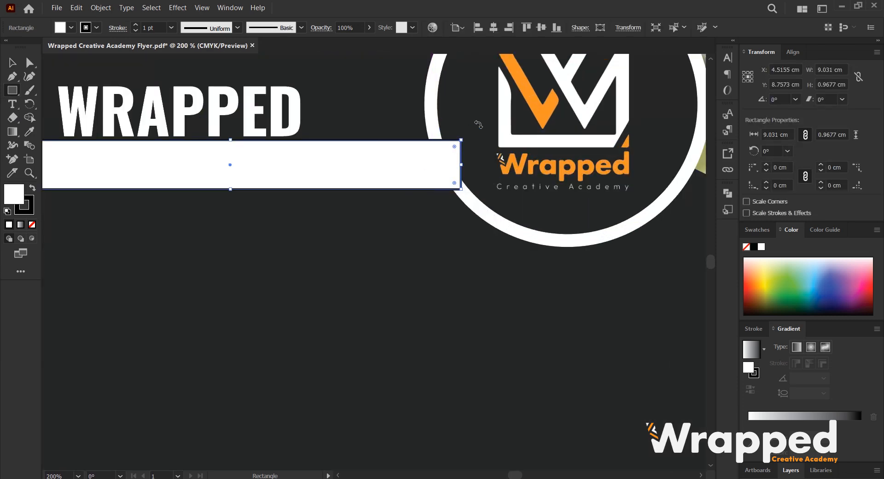
# Bring the circular logo group to the front, above the new rectangle.
pyautogui.press('v')
pyautogui.scroll(-2, 445, 157)
pyautogui.click(520, 108)
pyautogui.scroll(2, 520, 106)
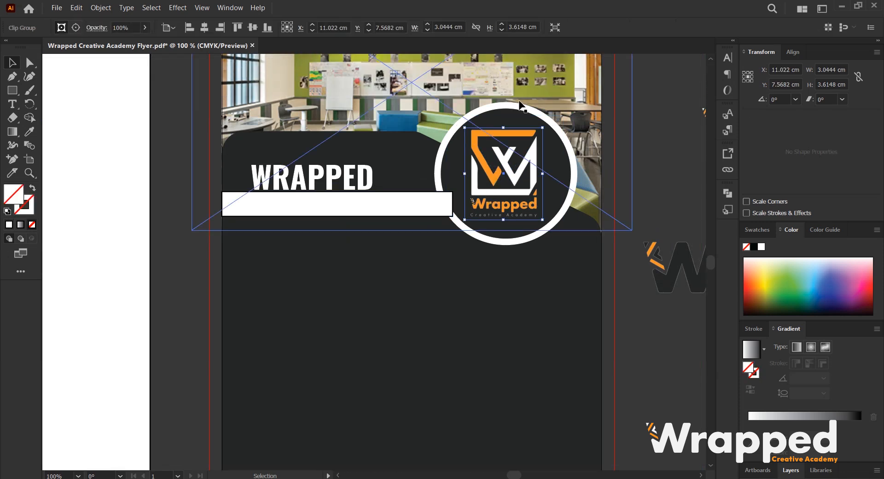
pyautogui.keyDown('shift'); pyautogui.click(520, 106); pyautogui.keyUp('shift')
pyautogui.rightClick(520, 108)
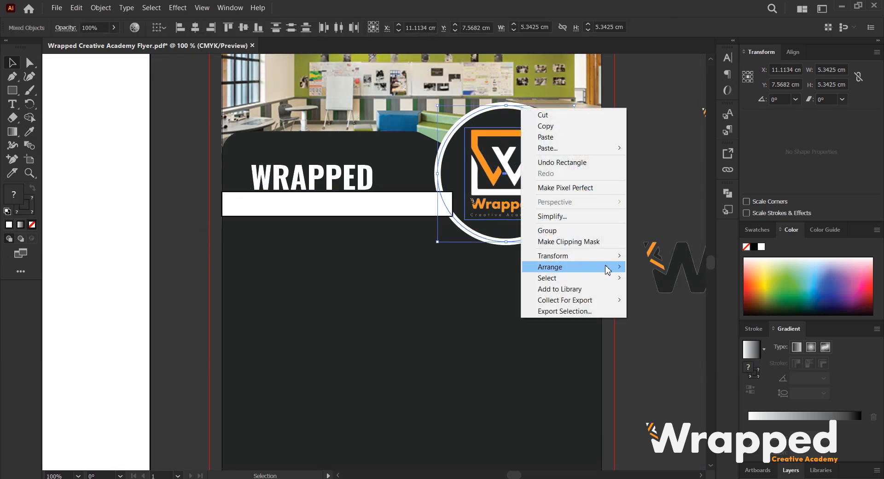
pyautogui.click(644, 267)
pyautogui.click(653, 195)
pyautogui.scroll(-2, 357, 182)
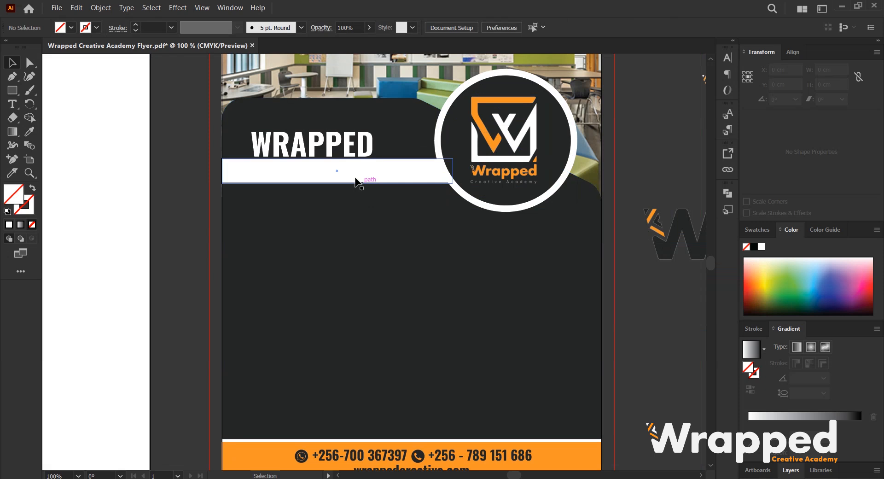
# Bring the heading text block to the front so the subtitle sits above the rectangle.
pyautogui.click(327, 152)
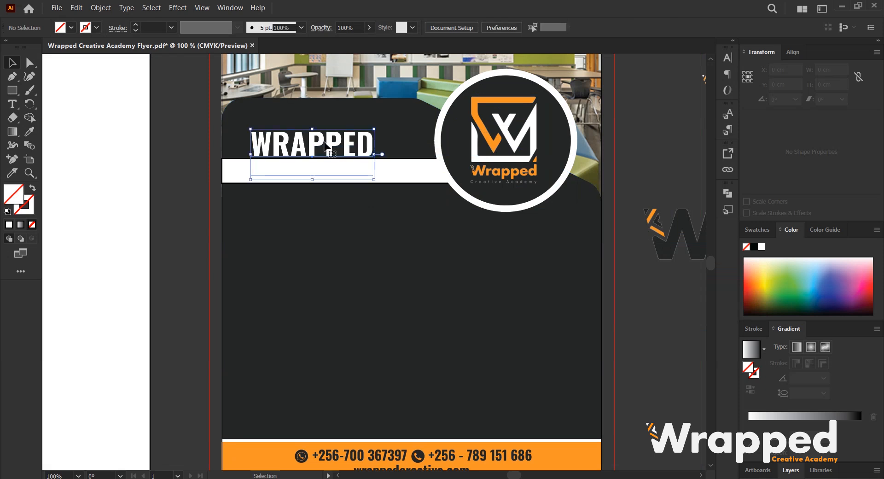
pyautogui.rightClick(328, 150)
pyautogui.moveTo(462, 382)
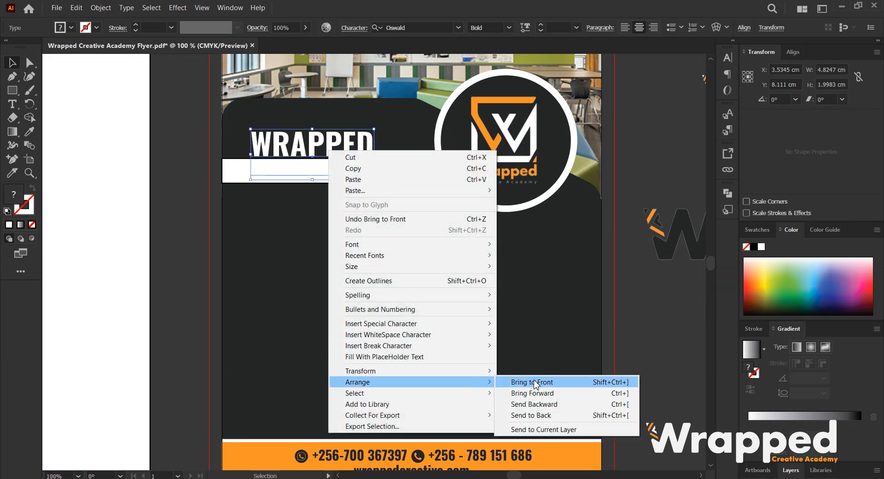
pyautogui.click(537, 385)
pyautogui.click(638, 339)
pyautogui.click(346, 174)
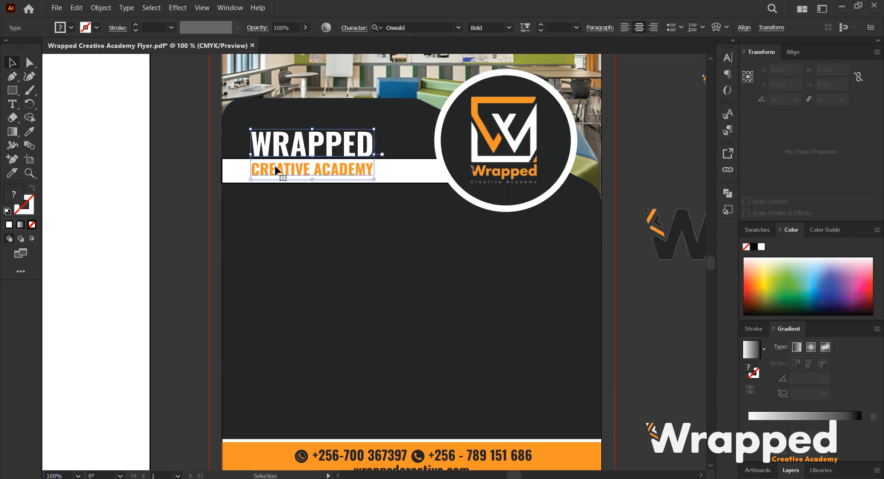
pyautogui.doubleClick(257, 169)
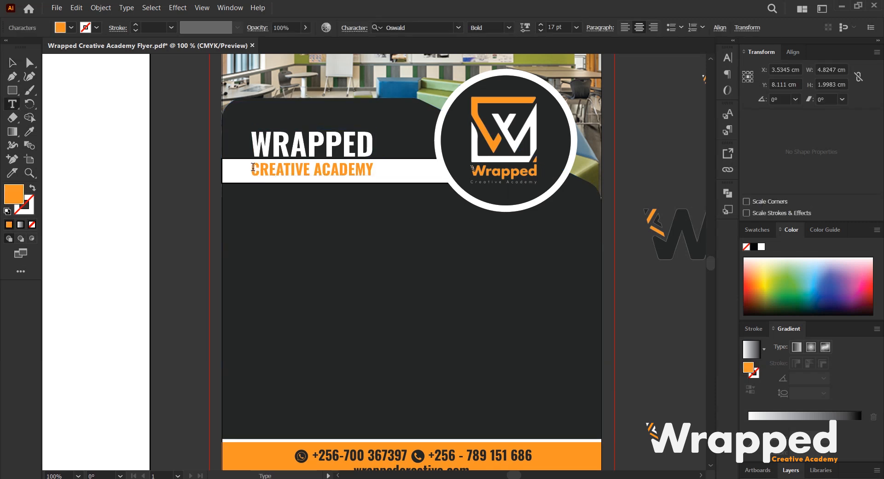
pyautogui.moveTo(253, 166); pyautogui.dragTo(372, 178)
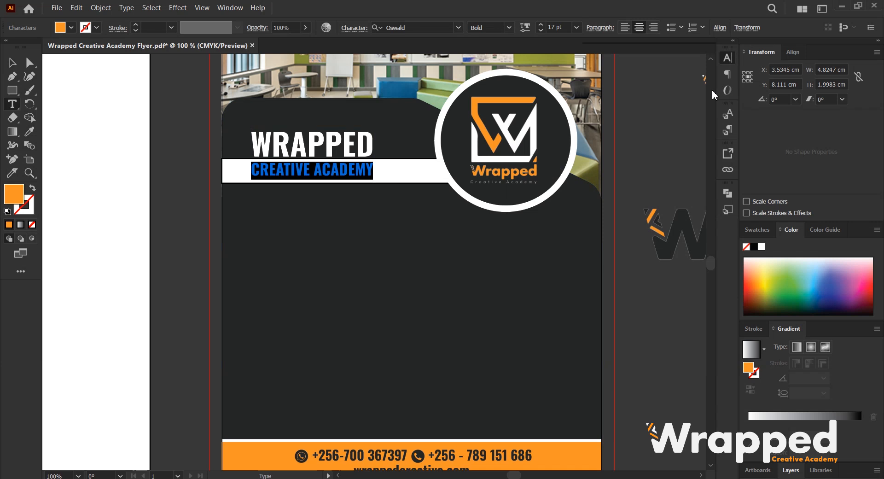
pyautogui.hotkey('ctrl', 't')
pyautogui.scroll(2, 684, 102)
pyautogui.scroll(-1, 685, 101)
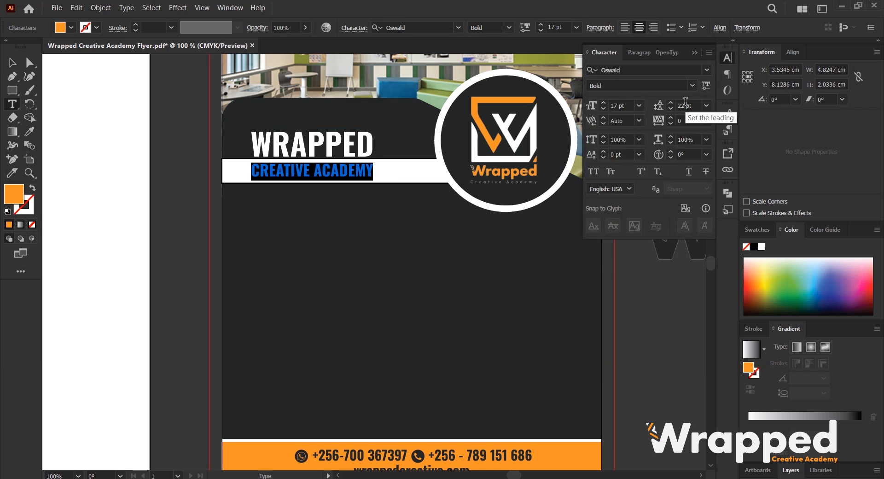
# Fill the rectangle with the subtitle's orange using the Eyedropper.
pyautogui.click(13, 63)
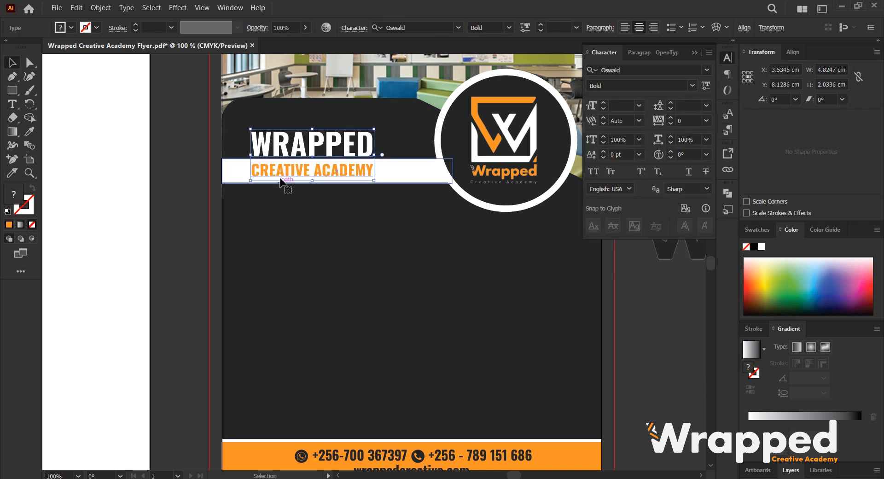
pyautogui.click(242, 177)
pyautogui.press('i')
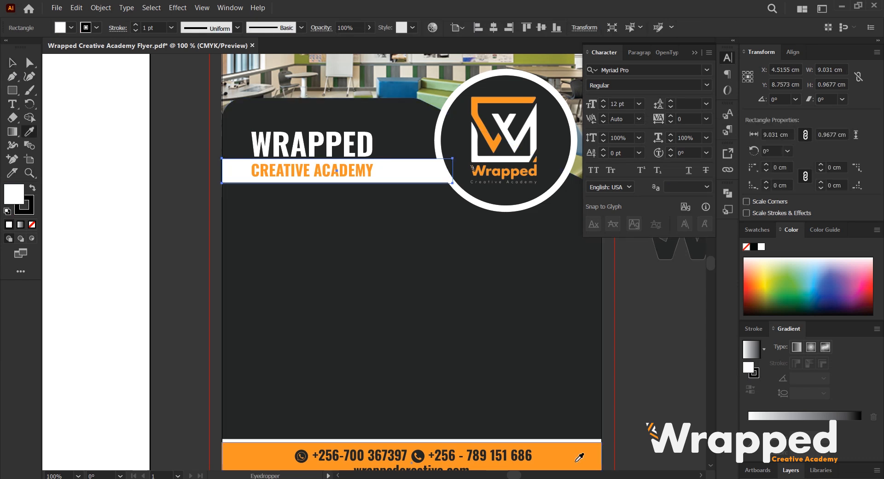
pyautogui.click(295, 170)
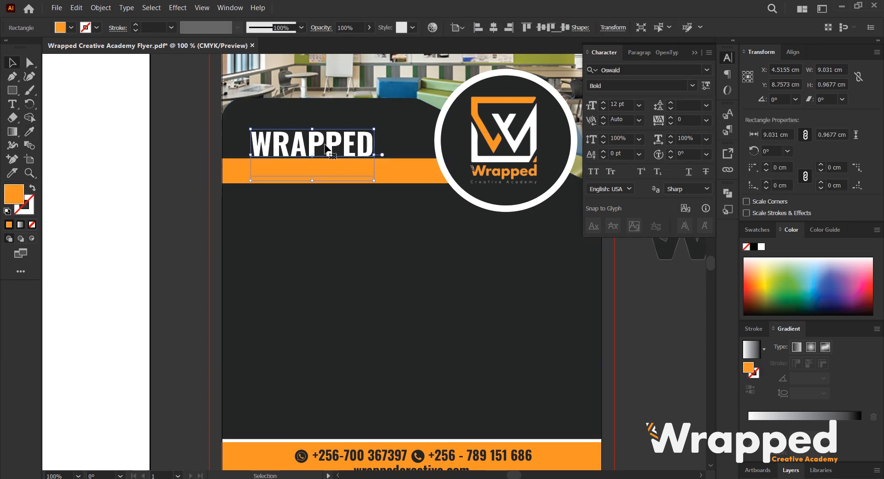
# Recolour the CREATIVE ACADEMY subtitle with the dark background colour using the Eyedropper.
pyautogui.press('t')
pyautogui.click(260, 152)
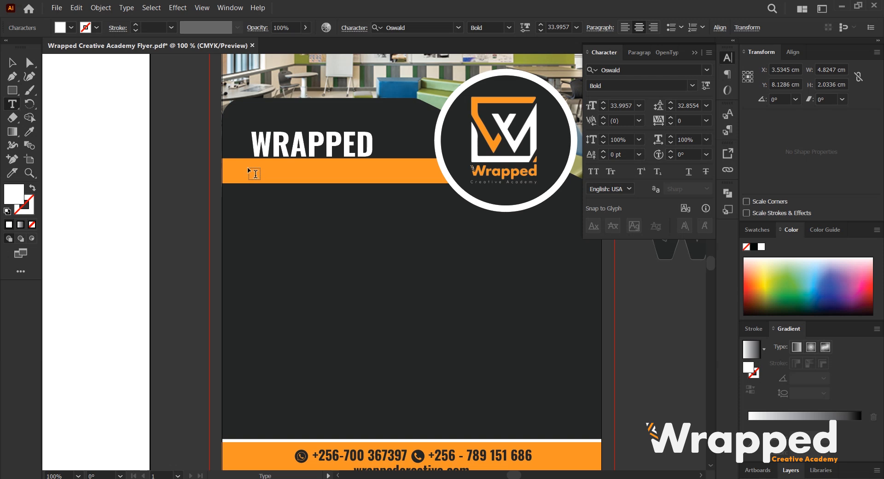
pyautogui.moveTo(257, 167); pyautogui.dragTo(386, 180)
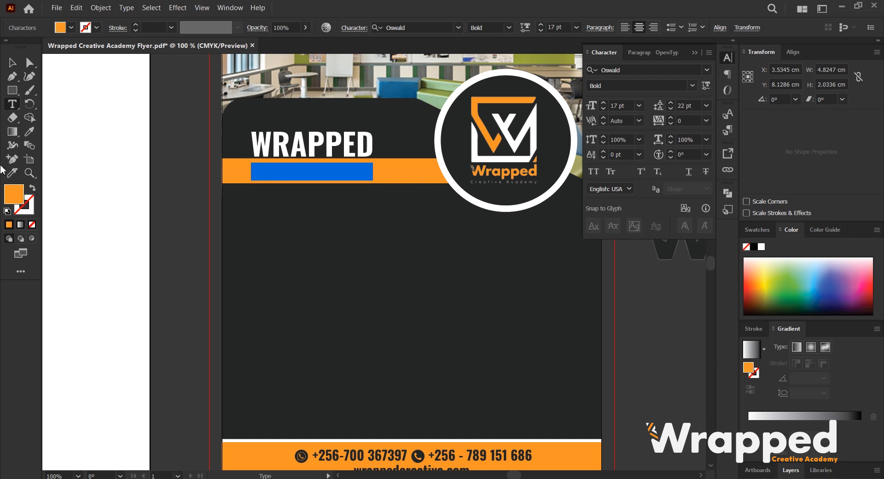
pyautogui.click(29, 132)
pyautogui.click(318, 268)
pyautogui.click(13, 63)
pyautogui.click(140, 136)
pyautogui.scroll(-2, 195, 177)
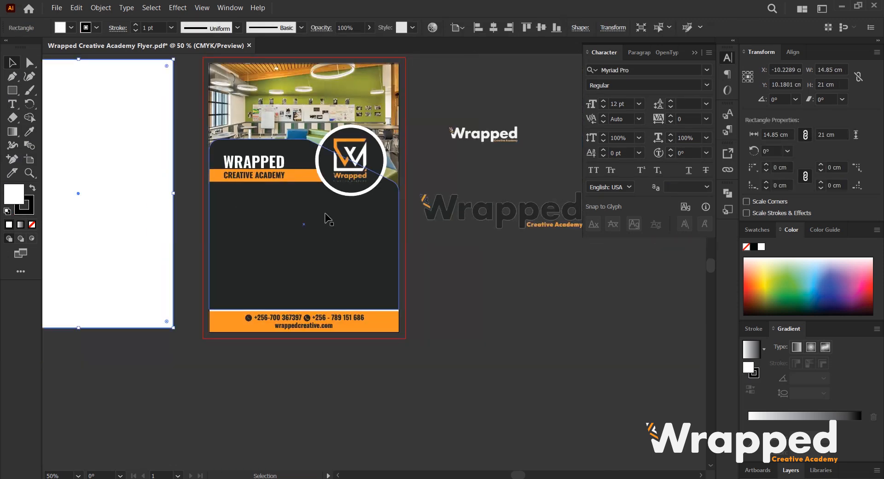
# Reduce the orange bar's height to about 0.77 cm so it fits the subtitle.
pyautogui.scroll(2, 302, 185)
pyautogui.click(292, 165)
pyautogui.scroll(1, 268, 156)
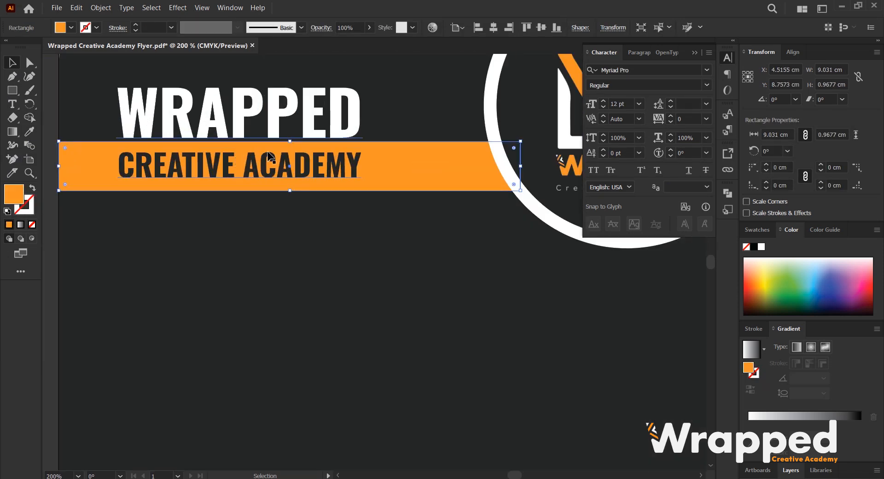
pyautogui.moveTo(288, 143); pyautogui.dragTo(291, 147)
pyautogui.scroll(-1, 386, 169)
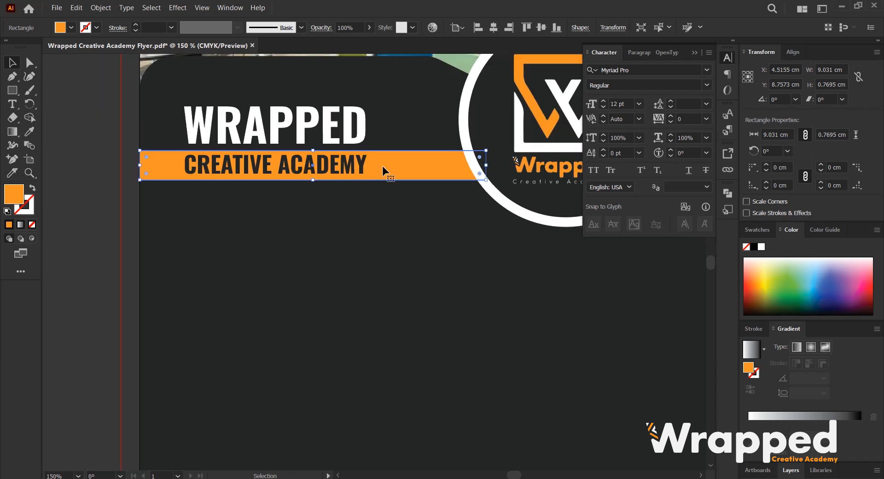
# Close the Character panel and inspect the heading and orange subtitle bar up close.
pyautogui.click(694, 52)
pyautogui.scroll(-2, 481, 132)
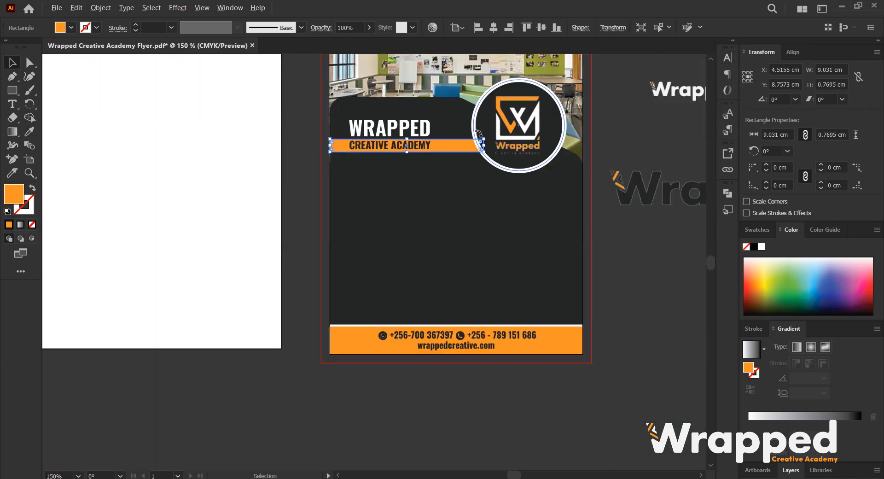
pyautogui.click(288, 136)
pyautogui.scroll(3, 439, 150)
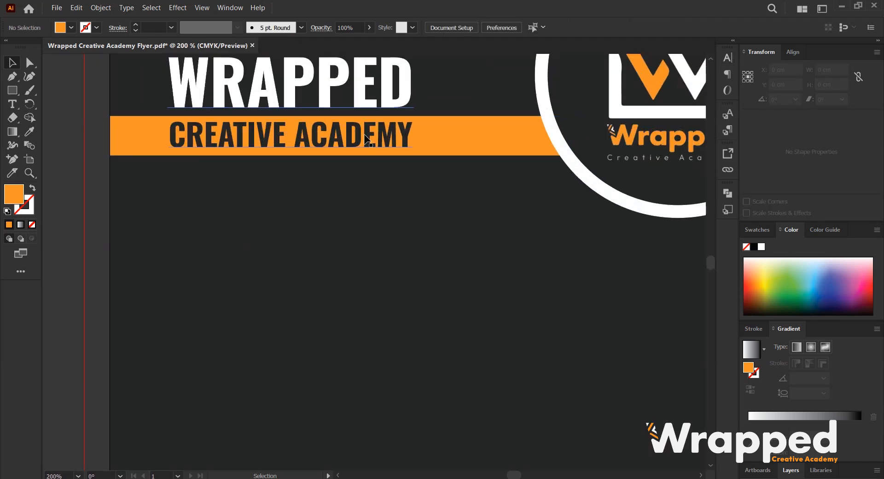
pyautogui.click(415, 147)
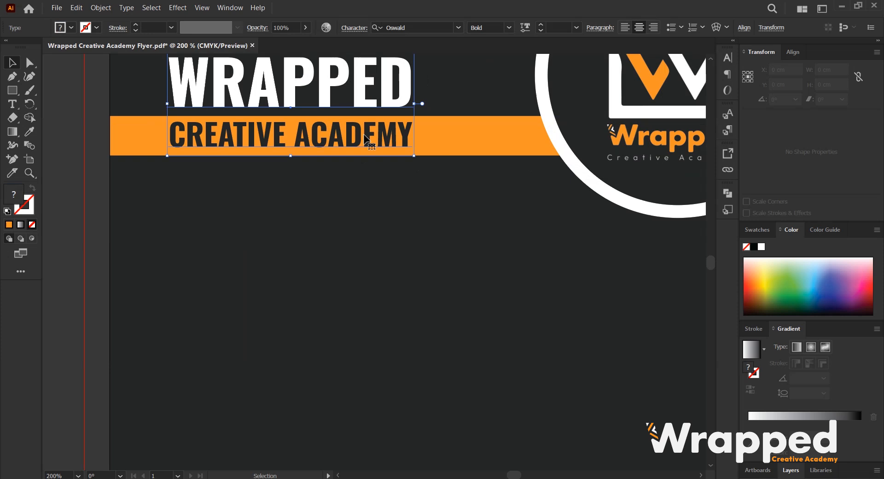
pyautogui.click(485, 139)
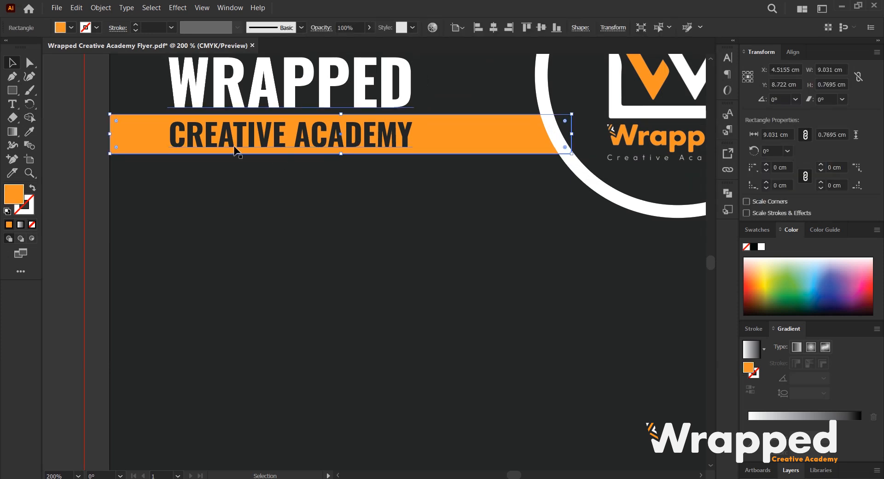
pyautogui.click(94, 122)
pyautogui.scroll(-2, 168, 151)
pyautogui.scroll(-1, 347, 193)
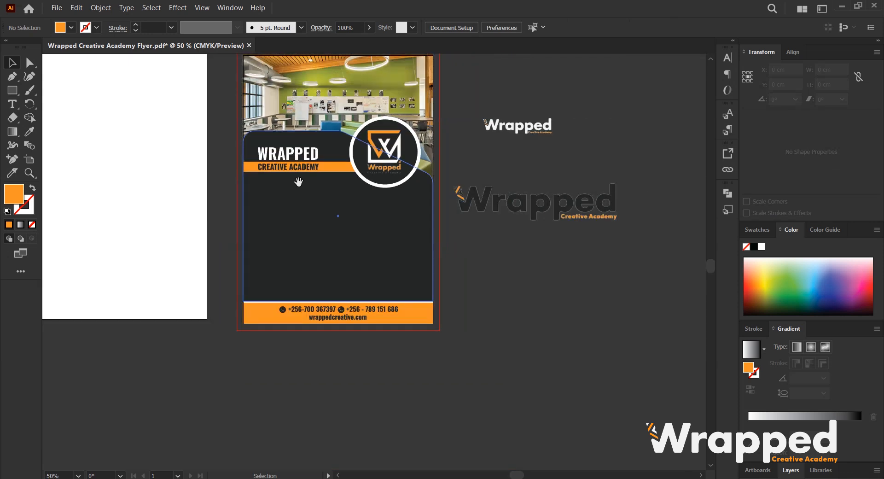
pyautogui.scroll(-1, 551, 289)
pyautogui.scroll(1, 452, 272)
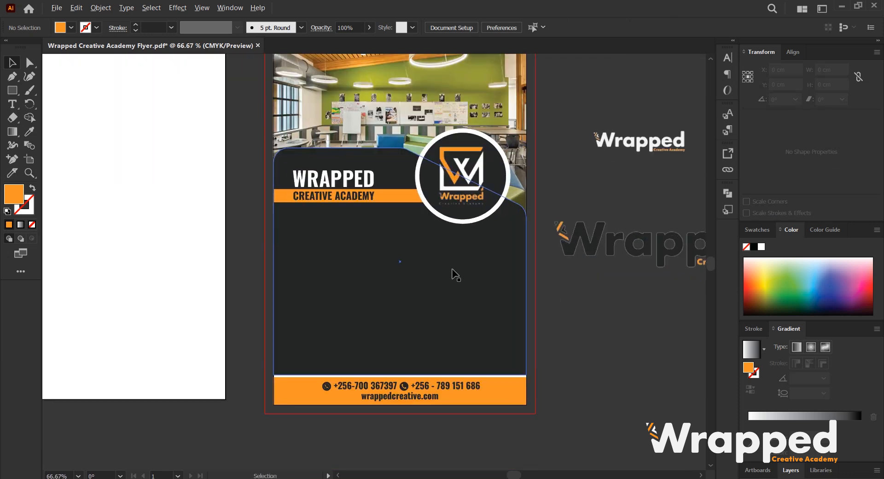
pyautogui.moveTo(403, 261); pyautogui.dragTo(400, 255)
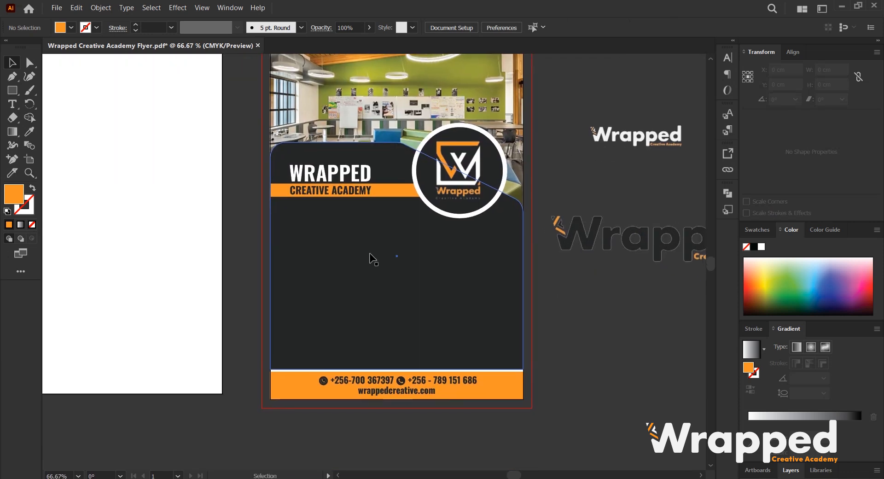
pyautogui.scroll(2, 375, 295)
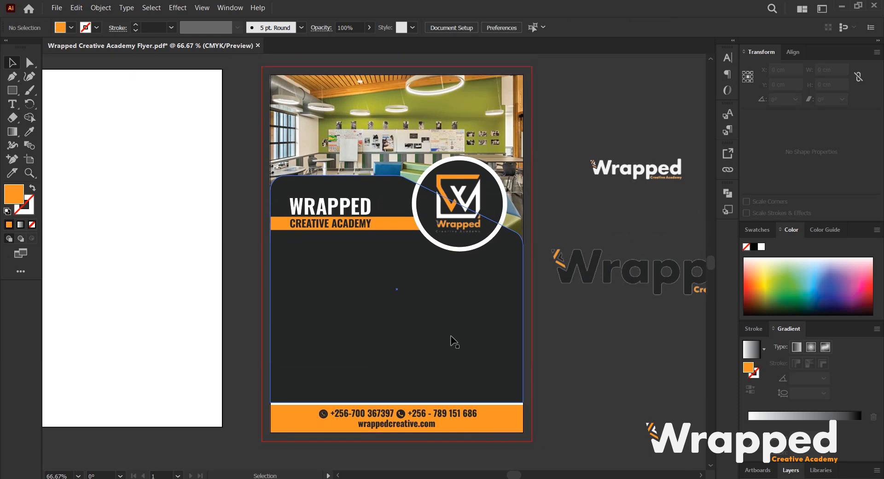
pyautogui.scroll(-1, 450, 341)
# Move the large Wrapped logo upward on the pasteboard beside the flyer.
pyautogui.moveTo(487, 312); pyautogui.dragTo(441, 337)
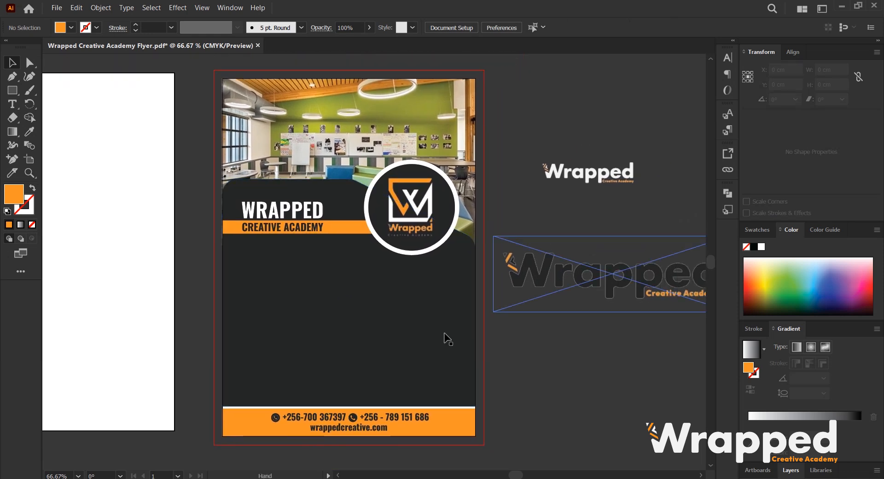
pyautogui.moveTo(586, 282); pyautogui.dragTo(589, 256)
pyautogui.scroll(-1, 590, 257)
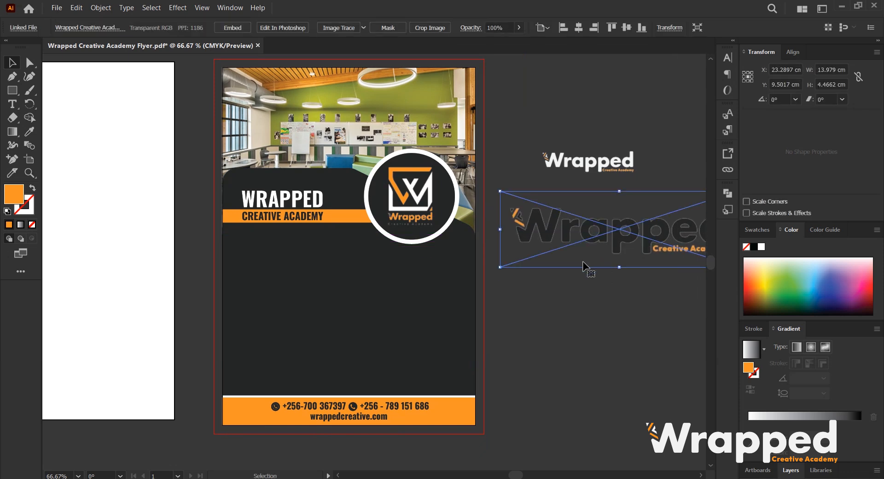
pyautogui.scroll(2, 588, 267)
pyautogui.moveTo(638, 249); pyautogui.dragTo(606, 204)
pyautogui.click(534, 308)
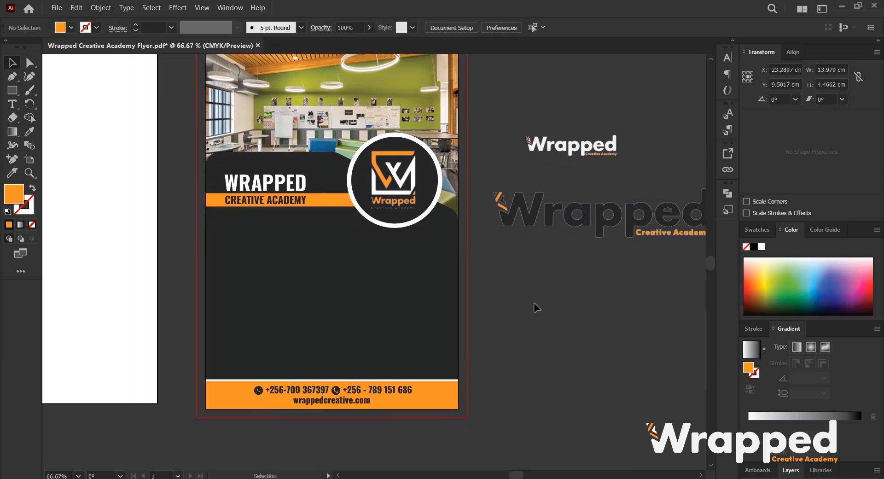
# Duplicate the footer's phone-number line onto the pasteboard and colour the copy white.
pyautogui.click(267, 201)
pyautogui.click(324, 379)
pyautogui.moveTo(411, 399); pyautogui.dragTo(659, 309)
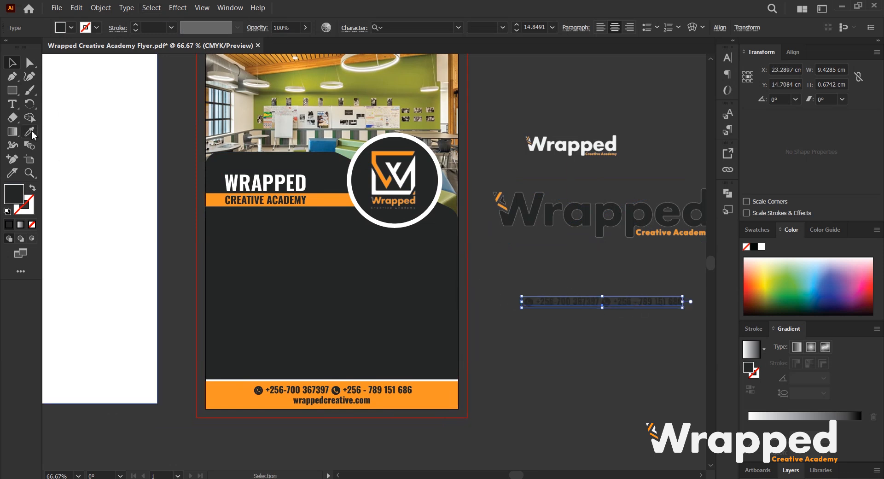
pyautogui.click(29, 132)
pyautogui.click(114, 133)
pyautogui.click(12, 63)
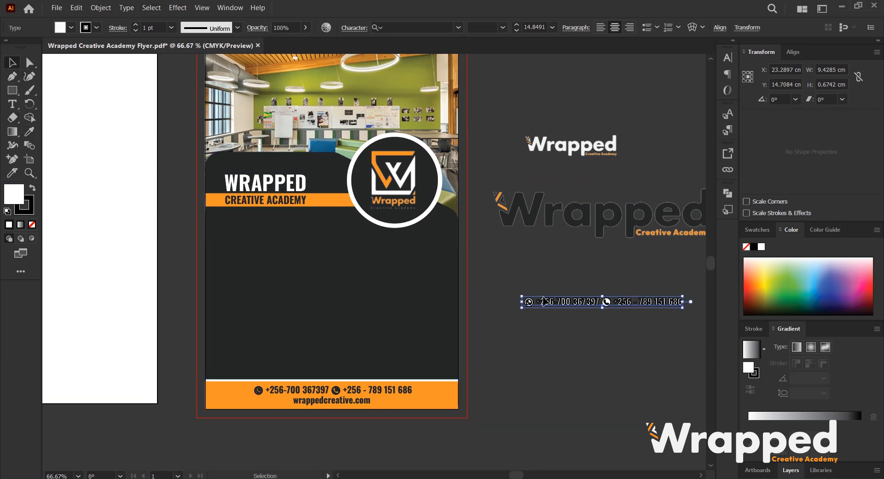
pyautogui.moveTo(561, 307); pyautogui.dragTo(512, 281)
pyautogui.scroll(-1, 151, 27)
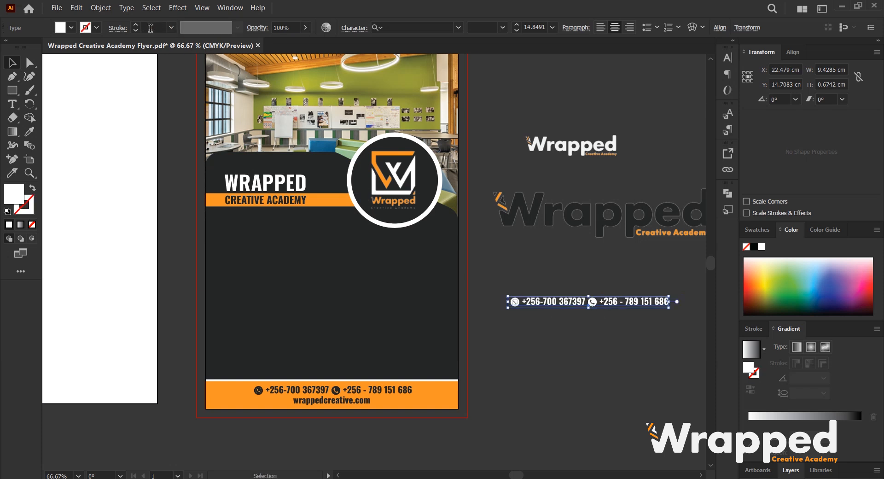
# Replace the duplicated line's content with the text Graphics Design.
pyautogui.press('t')
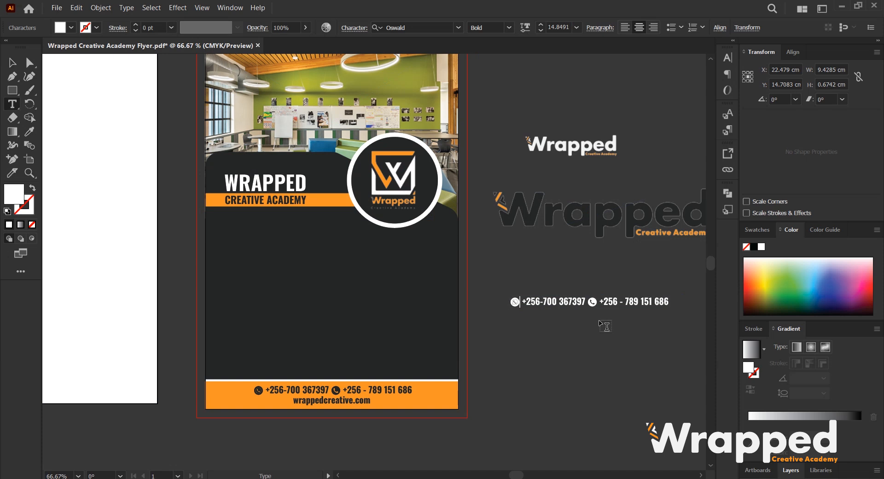
pyautogui.press('BackSpace')
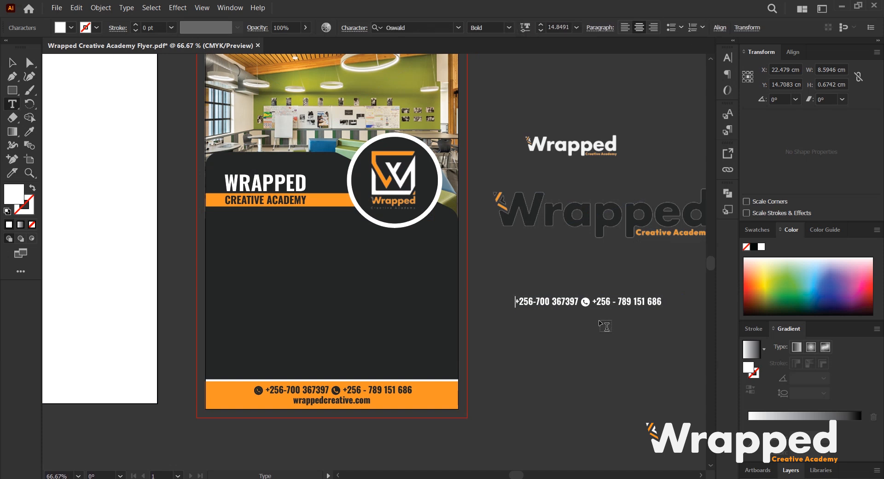
pyautogui.hotkey('ctrl', 'a')
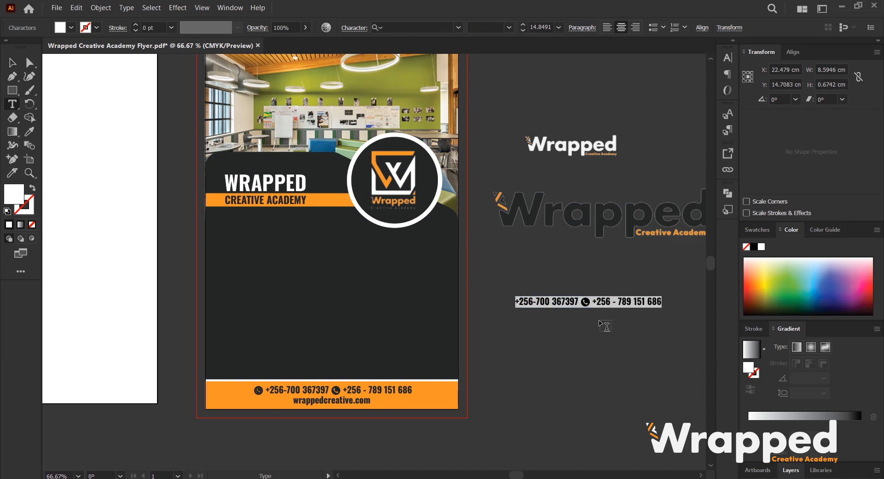
pyautogui.write('Gra')
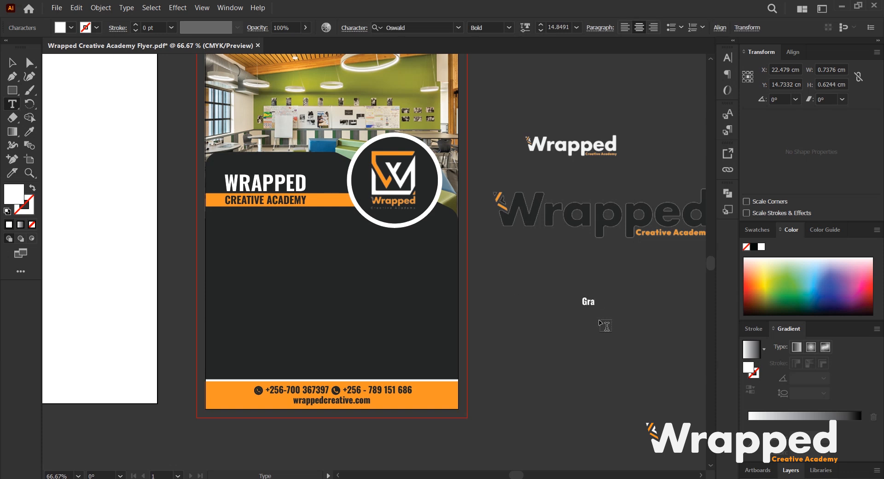
pyautogui.write('phics Design')
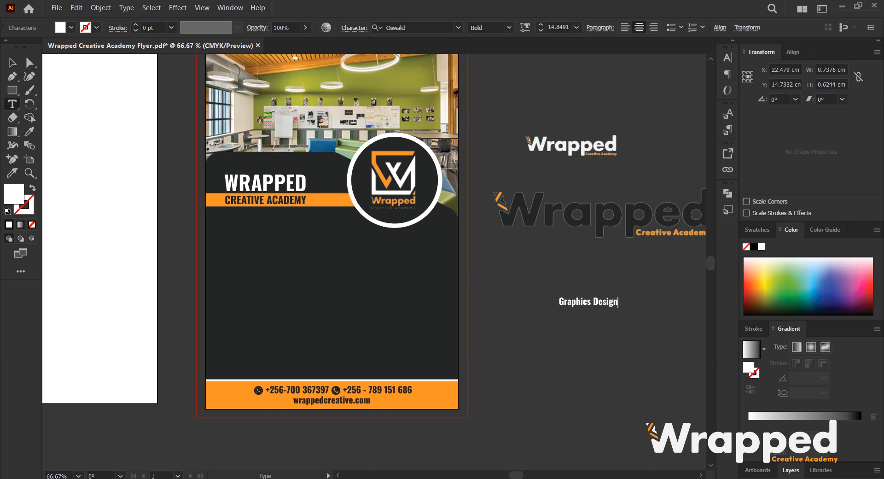
# Set the text to all caps and move it onto the flyer below the orange subtitle bar.
pyautogui.hotkey('ctrl', 'a')
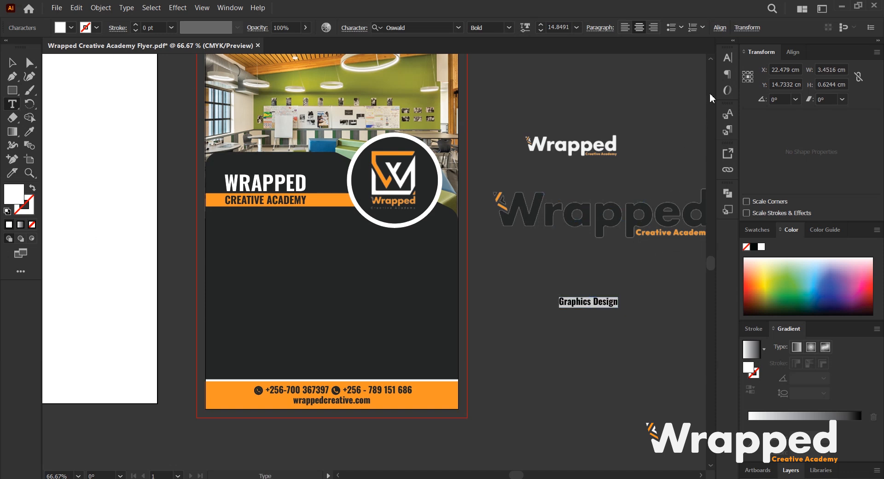
pyautogui.click(593, 174)
pyautogui.click(692, 53)
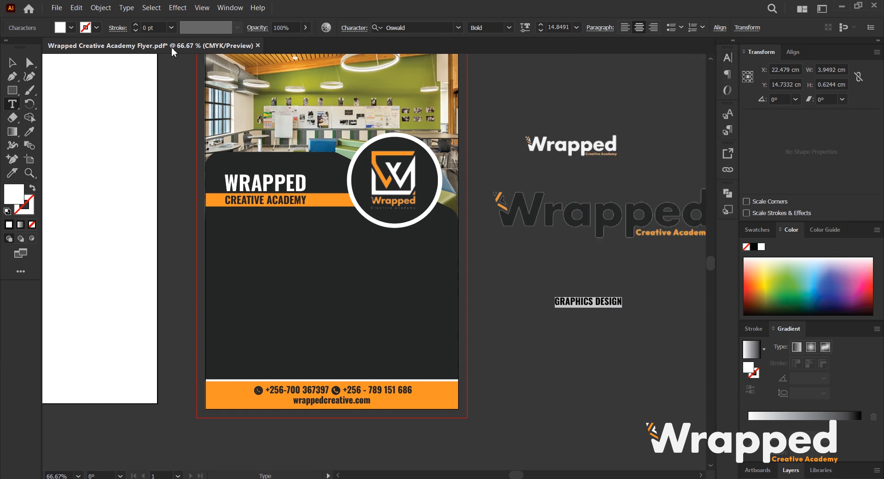
pyautogui.click(12, 63)
pyautogui.moveTo(610, 304); pyautogui.dragTo(281, 236)
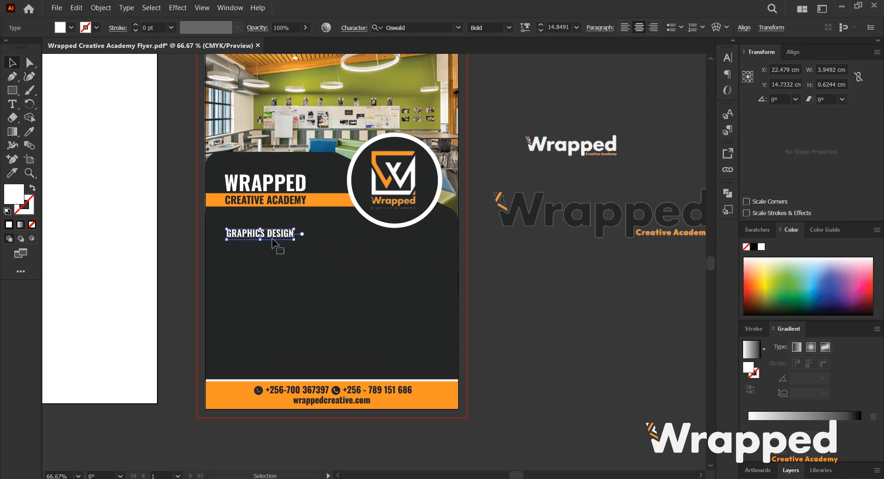
# Change the text's font weight to Medium and shift it slightly left.
pyautogui.click(508, 26)
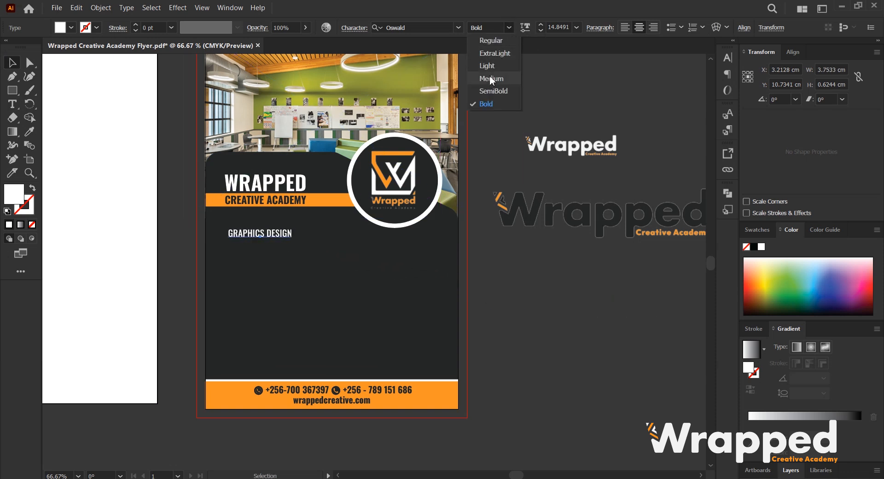
pyautogui.click(490, 79)
pyautogui.moveTo(291, 228); pyautogui.dragTo(251, 184)
pyautogui.hotkey('ctrl', 'shift', 'a')
pyautogui.scroll(2, 253, 252)
pyautogui.scroll(-1, 253, 187)
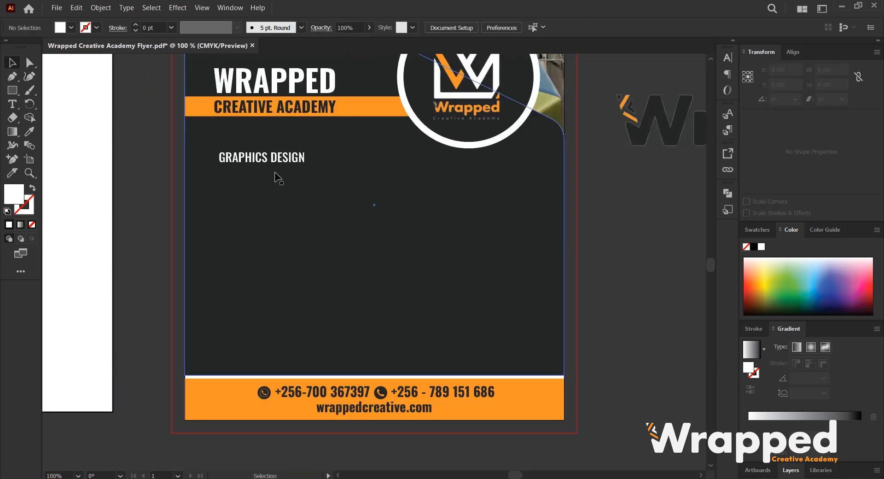
# Extend the line to read GRAPHICS DESIGN / VISUAL COMMUNICATION.
pyautogui.click(295, 162)
pyautogui.doubleClick(298, 162)
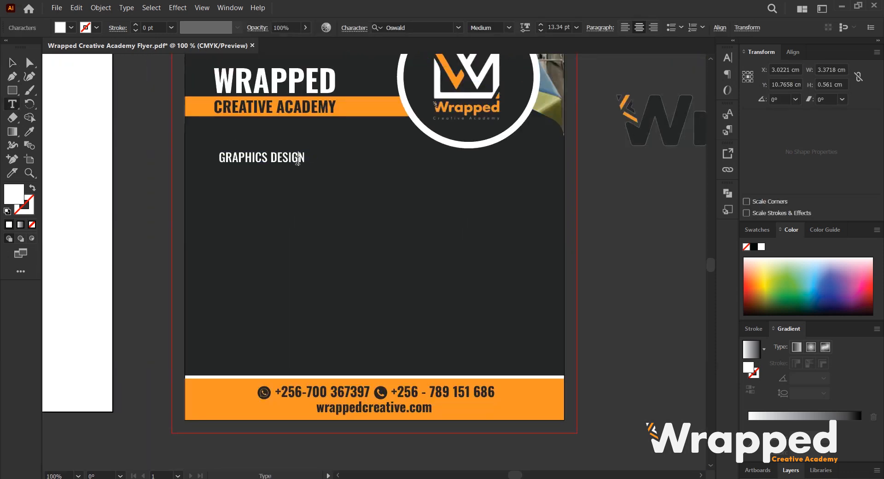
pyautogui.write('/ ')
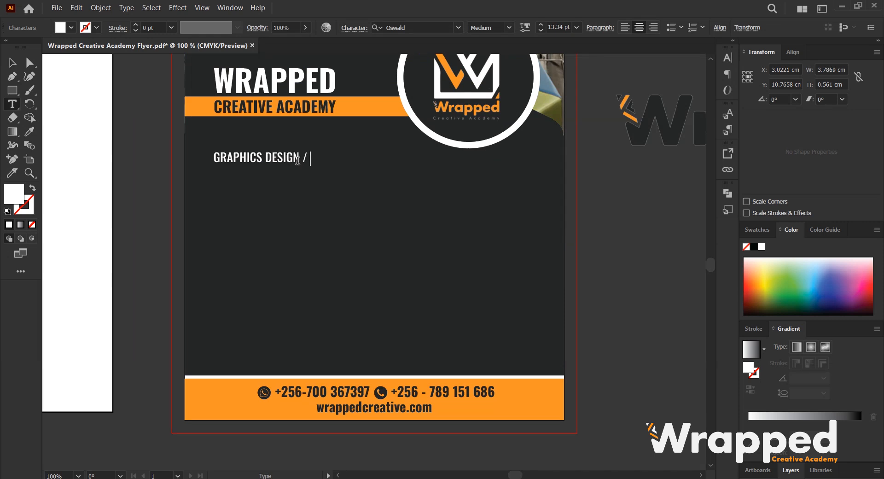
pyautogui.write('VISUAL ')
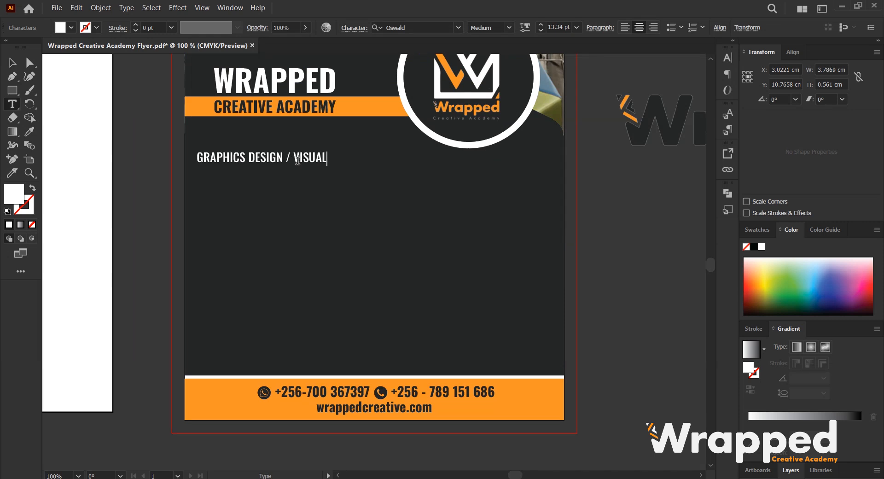
pyautogui.write('COMMU')
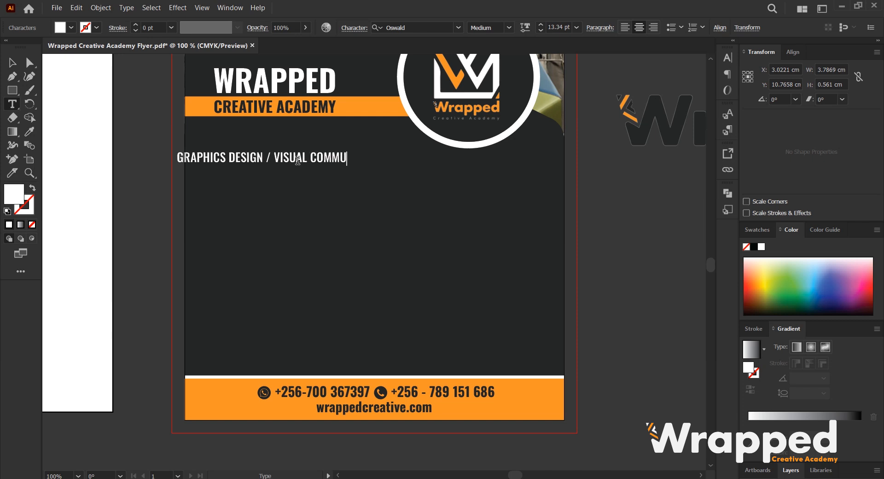
pyautogui.write('NICATION')
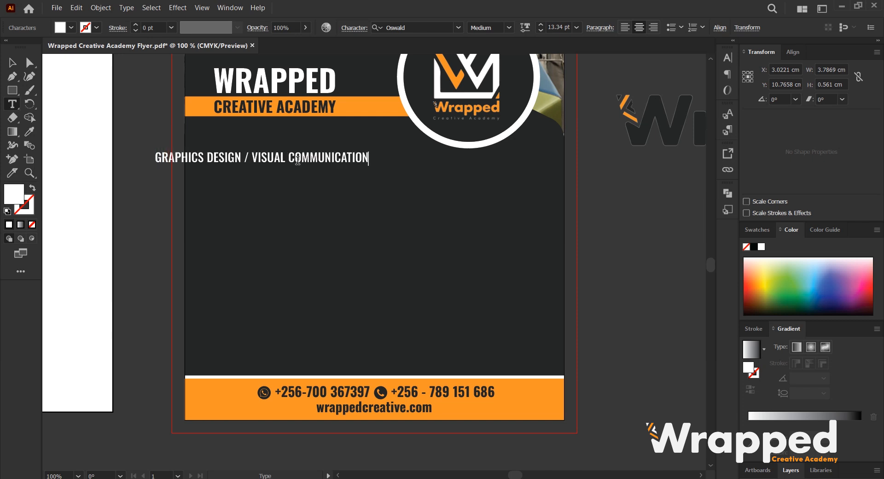
# Left-align the line and move it to line up with the heading's left edge.
pyautogui.click(12, 65)
pyautogui.click(624, 28)
pyautogui.moveTo(392, 160); pyautogui.dragTo(347, 157)
# Show rulers and place vertical guides at the heading's left edge and near the flyer's right edge.
pyautogui.rightClick(151, 233)
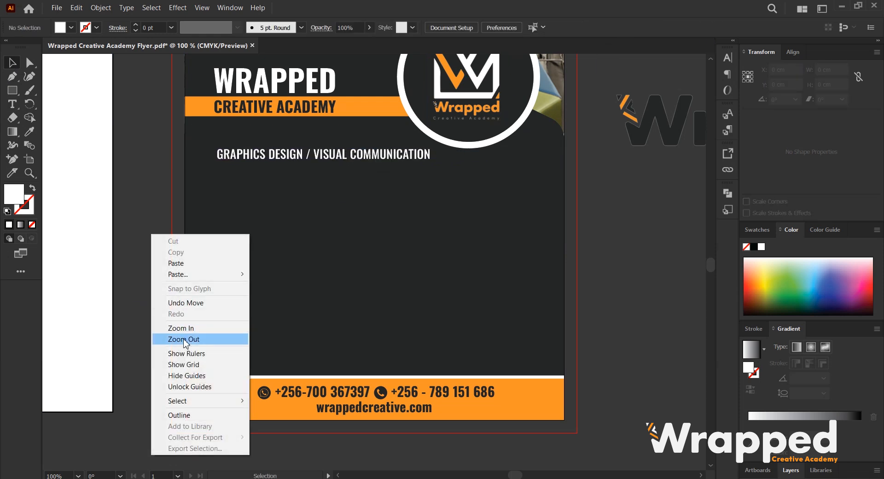
pyautogui.click(190, 357)
pyautogui.moveTo(46, 196); pyautogui.dragTo(214, 211)
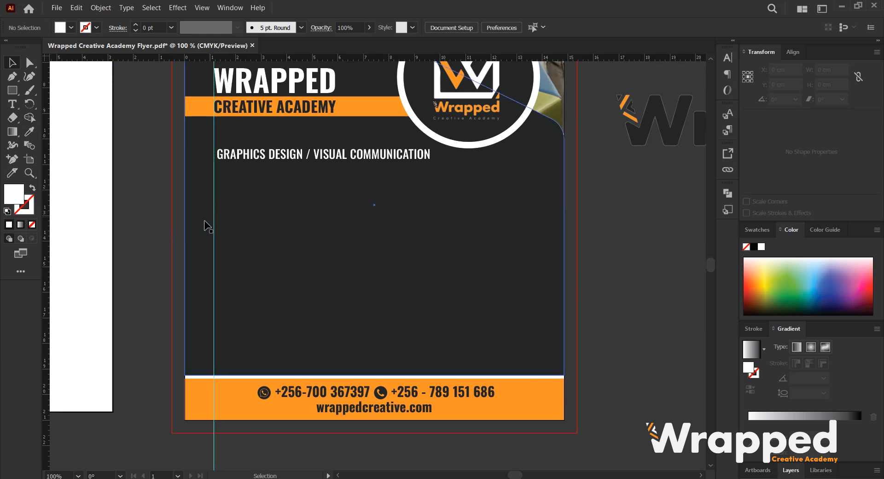
pyautogui.moveTo(46, 192); pyautogui.dragTo(537, 216)
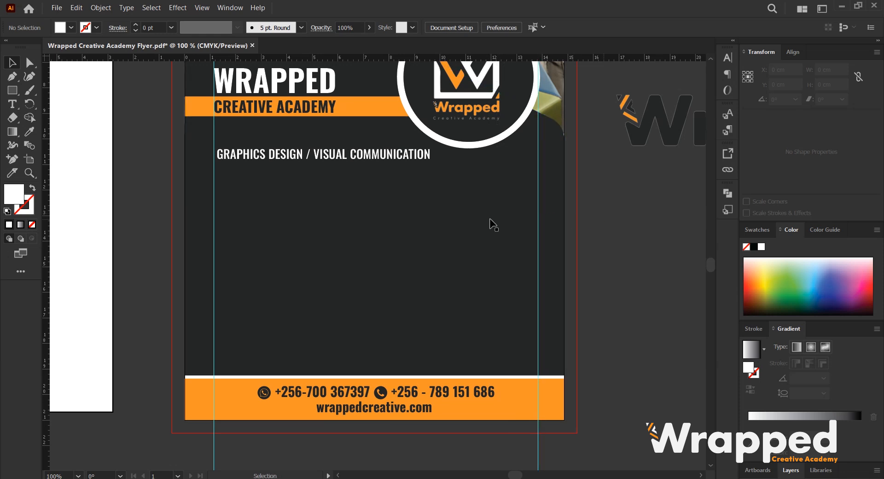
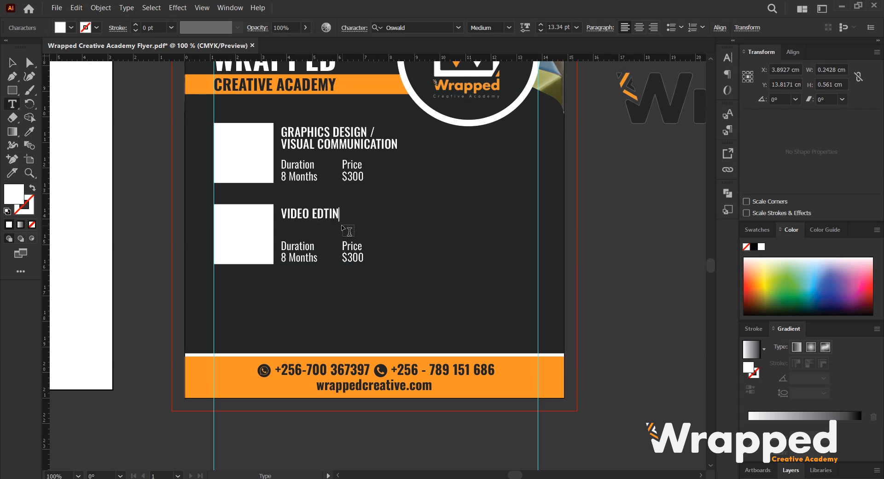
# Finish correcting the second course title to VIDEO EDITING and deselect it.
pyautogui.write('I')
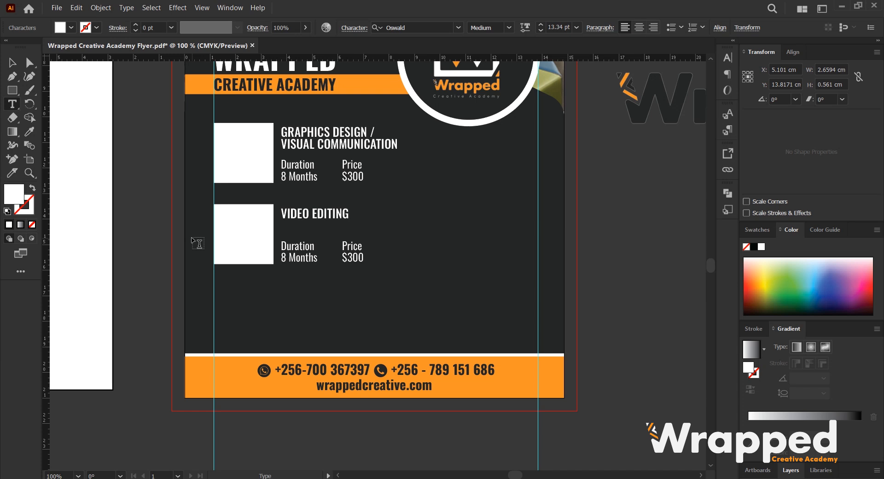
pyautogui.click(13, 62)
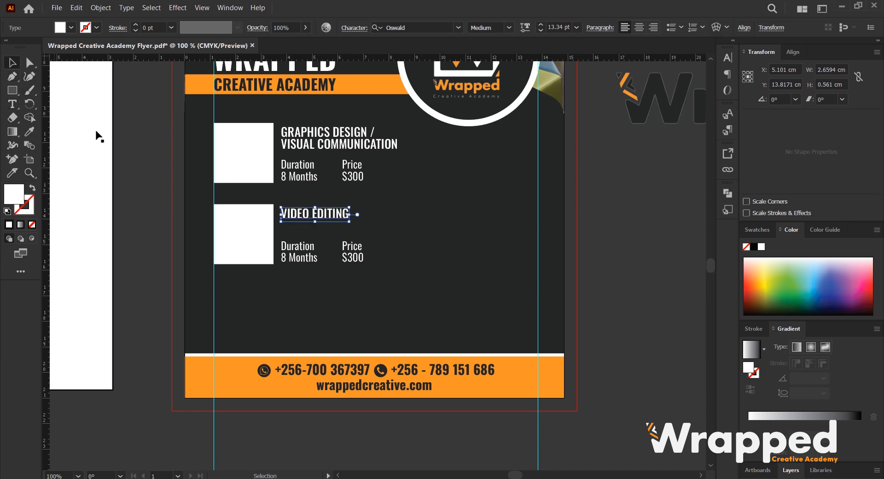
pyautogui.click(613, 278)
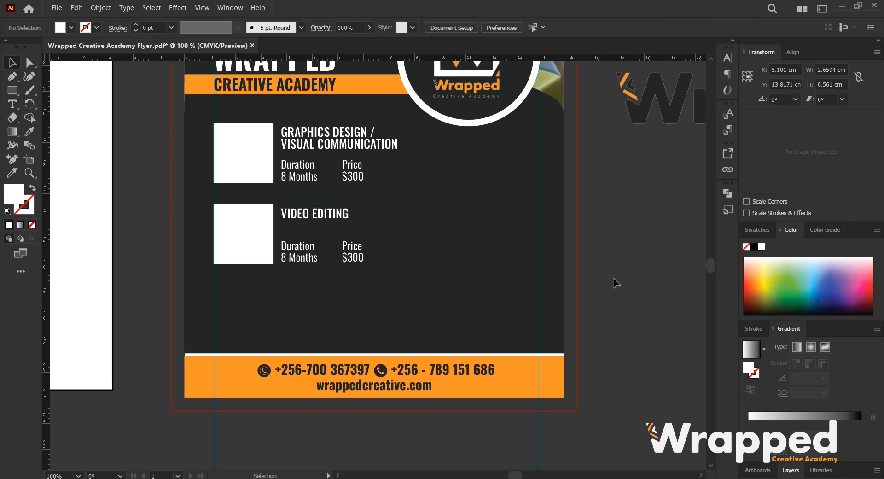
# Retitle the second course as MOTION GRAPHICS & VIDEO EDITING, broken over two lines.
pyautogui.click(339, 216)
pyautogui.doubleClick(340, 214)
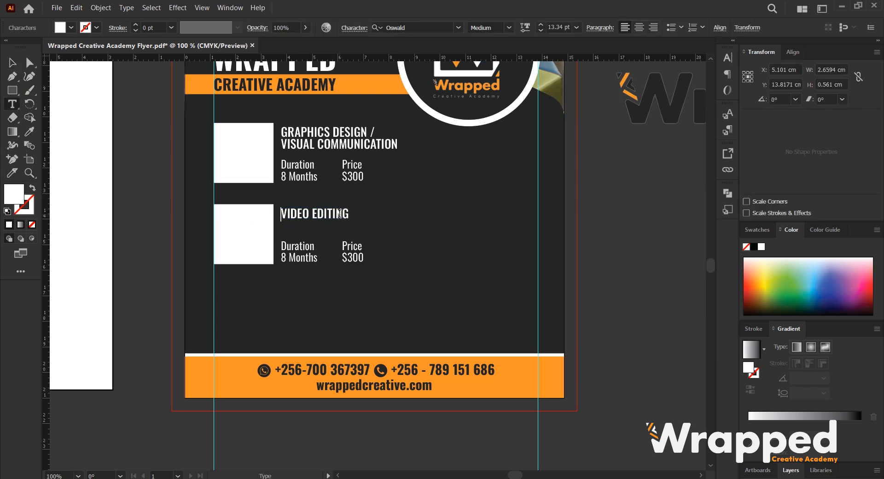
pyautogui.write('MOTION ')
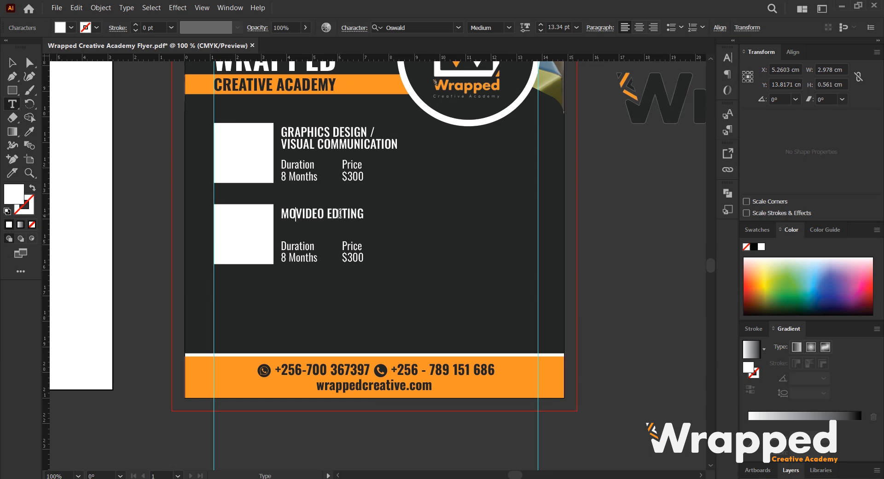
pyautogui.write('G')
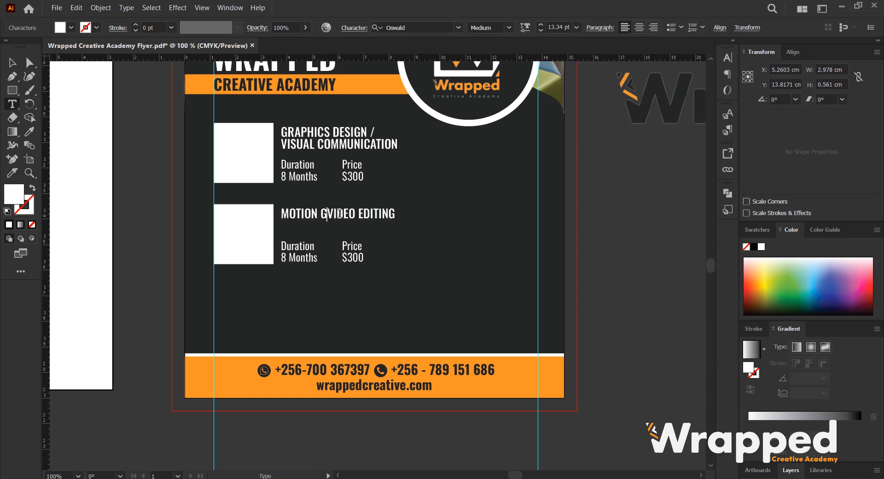
pyautogui.write('RAPHICS ')
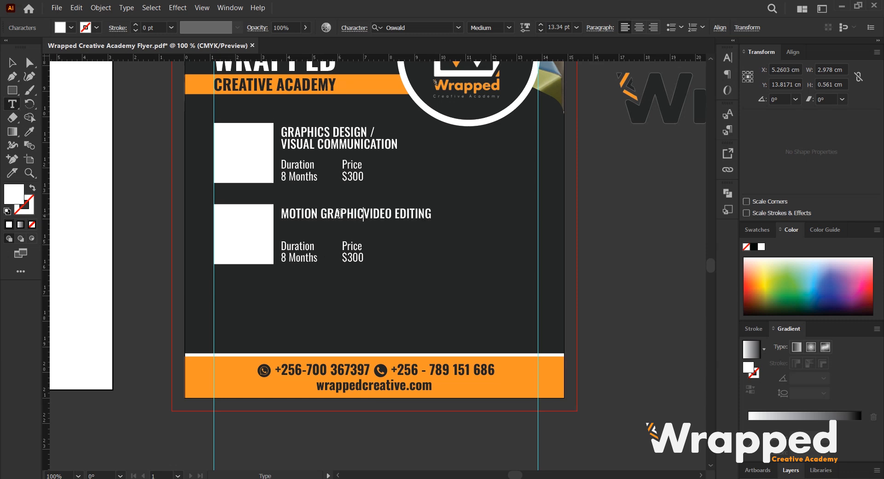
pyautogui.write('&')
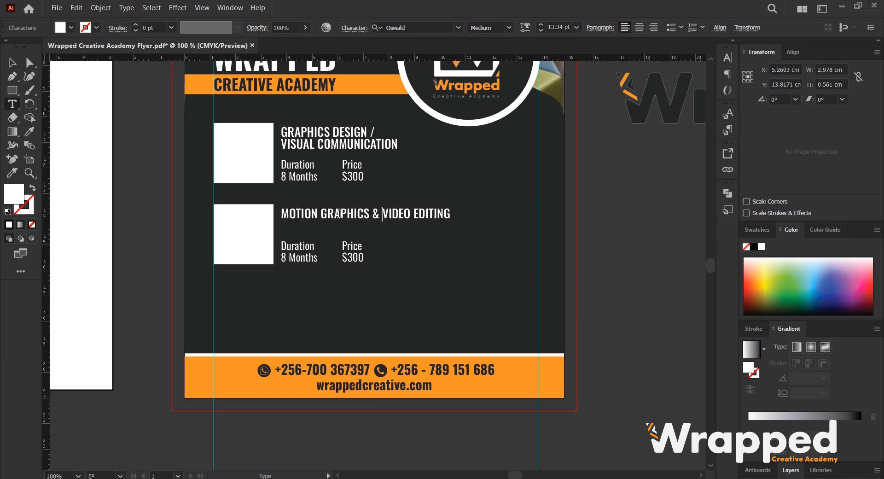
pyautogui.press('Return')
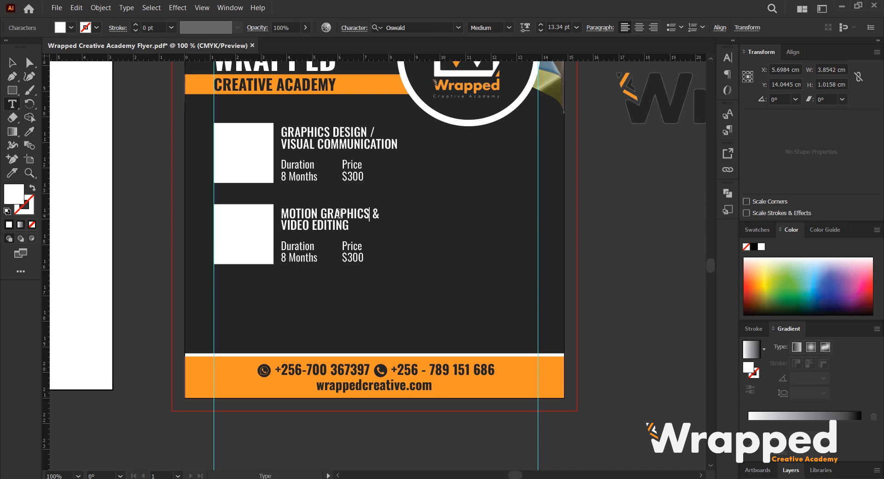
pyautogui.press('Return')
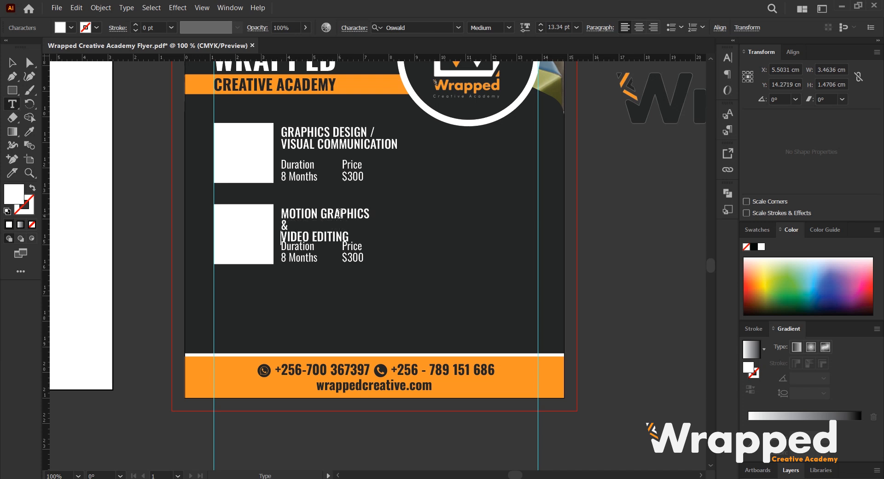
pyautogui.press('BackSpace')
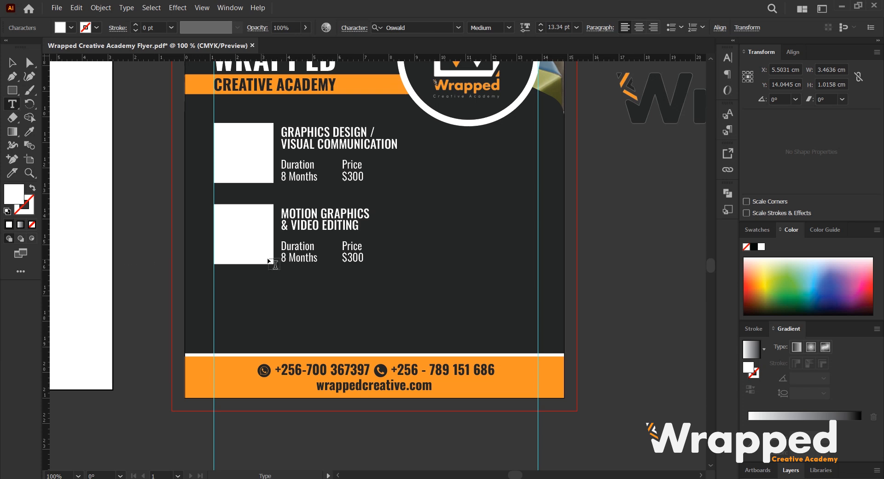
# Set the second course's duration to 12 Months and its price to $1000.
pyautogui.write('12')
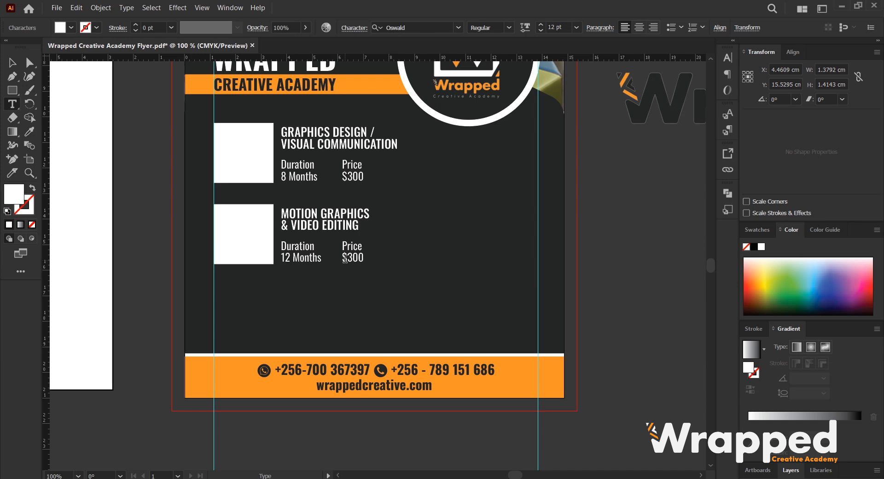
pyautogui.moveTo(346, 258); pyautogui.dragTo(364, 261)
pyautogui.write('1000')
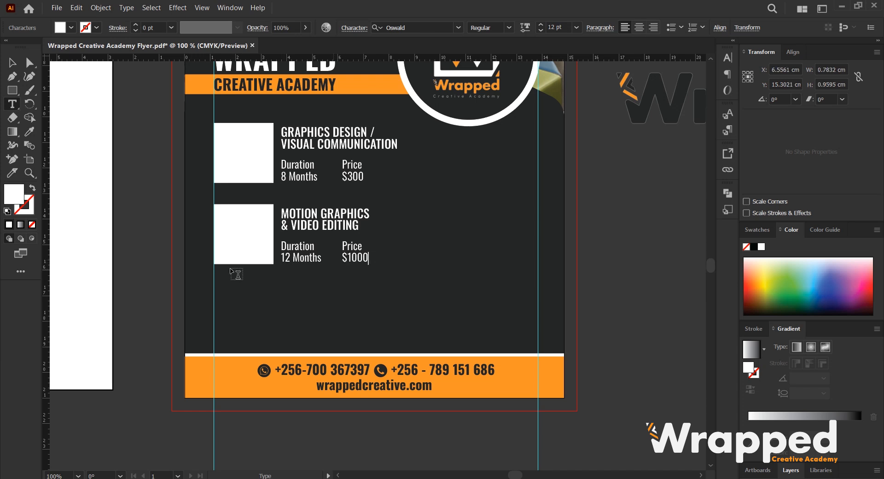
pyautogui.click(19, 65)
pyautogui.click(654, 231)
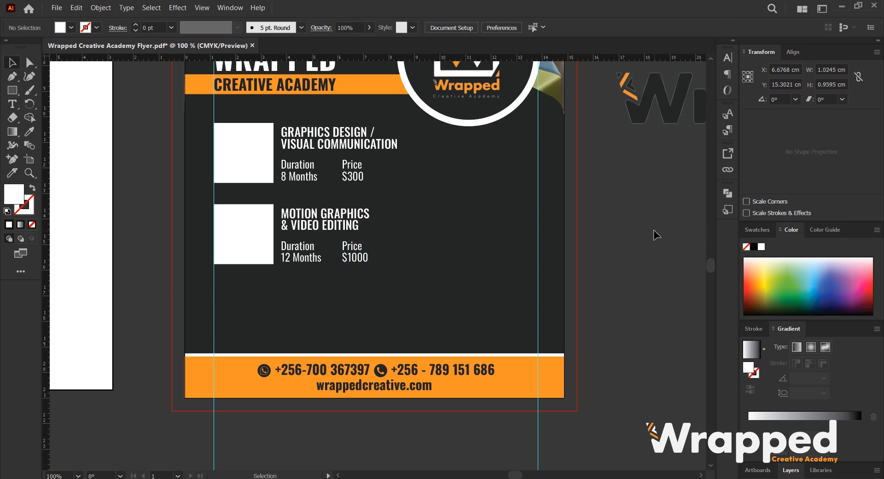
# Select the second course's image box and texts and duplicate them straight down as a third course block.
pyautogui.click(336, 224)
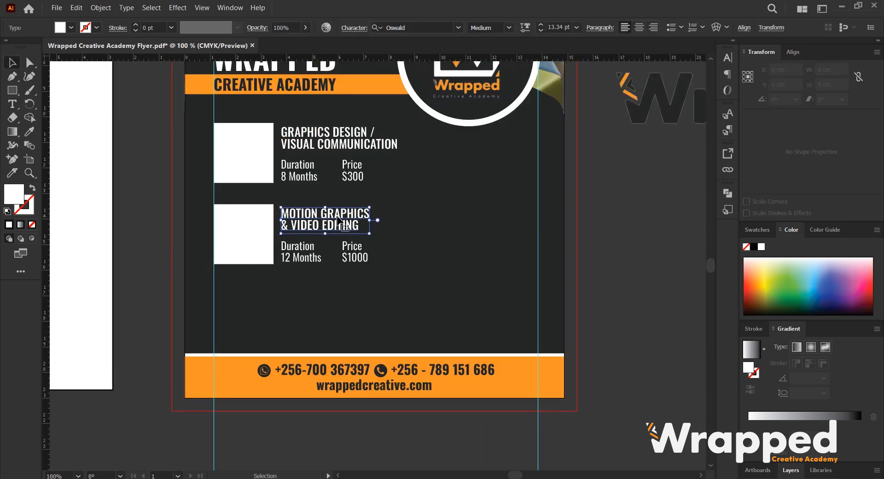
pyautogui.click(661, 240)
pyautogui.click(231, 235)
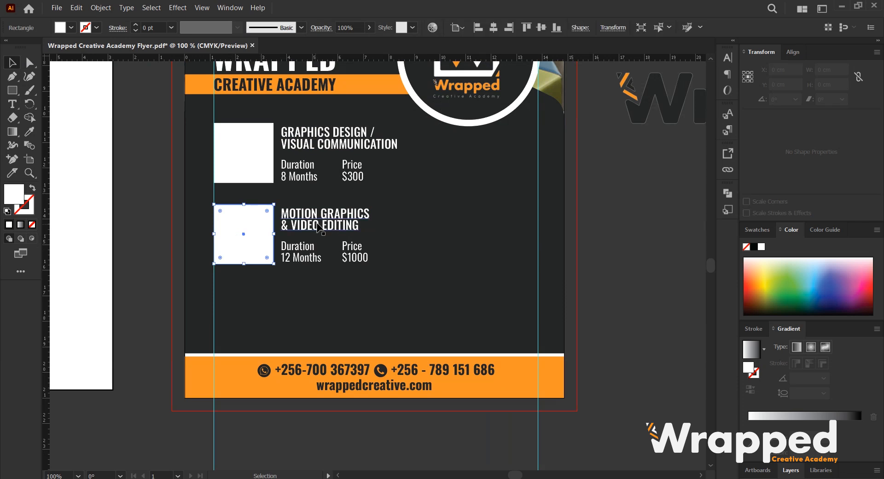
pyautogui.keyDown('shift'); pyautogui.click(318, 226); pyautogui.keyUp('shift')
pyautogui.keyDown('shift'); pyautogui.click(348, 247); pyautogui.keyUp('shift')
pyautogui.keyDown('shift'); pyautogui.click(301, 247); pyautogui.keyUp('shift')
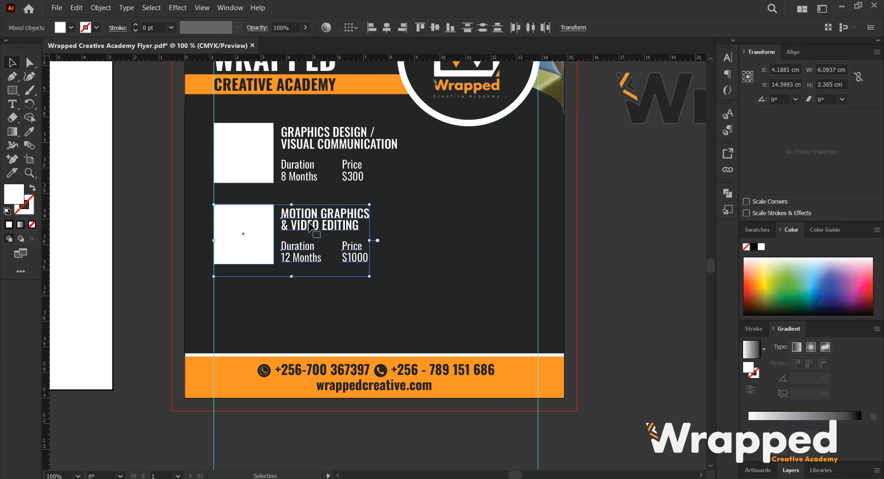
pyautogui.moveTo(318, 221); pyautogui.dragTo(318, 304)
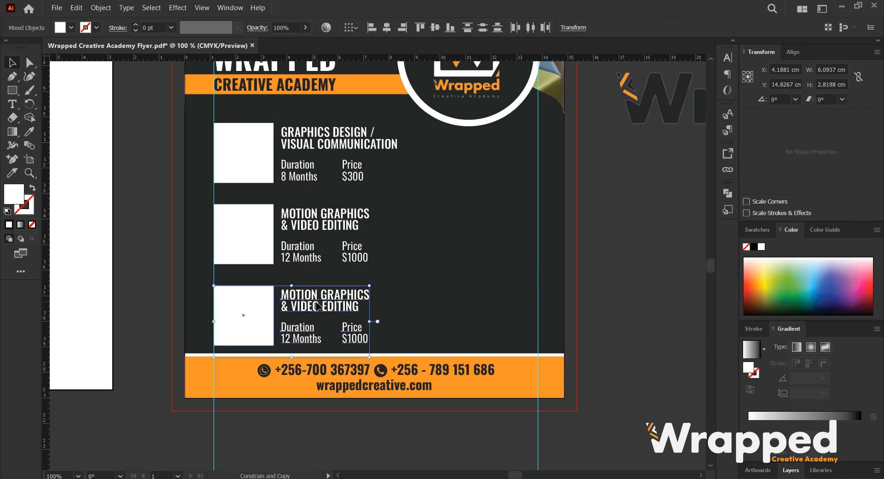
pyautogui.click(617, 276)
# Lock the dark background shape so it can no longer be selected.
pyautogui.scroll(2, 484, 276)
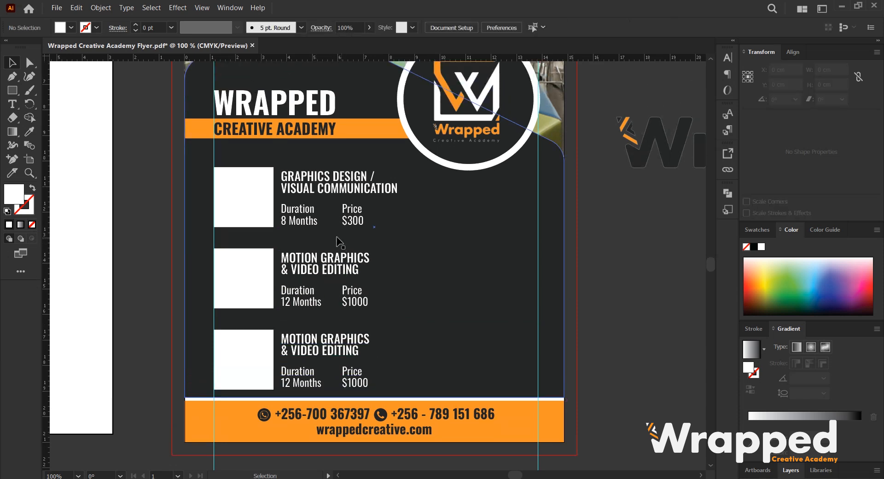
pyautogui.click(494, 238)
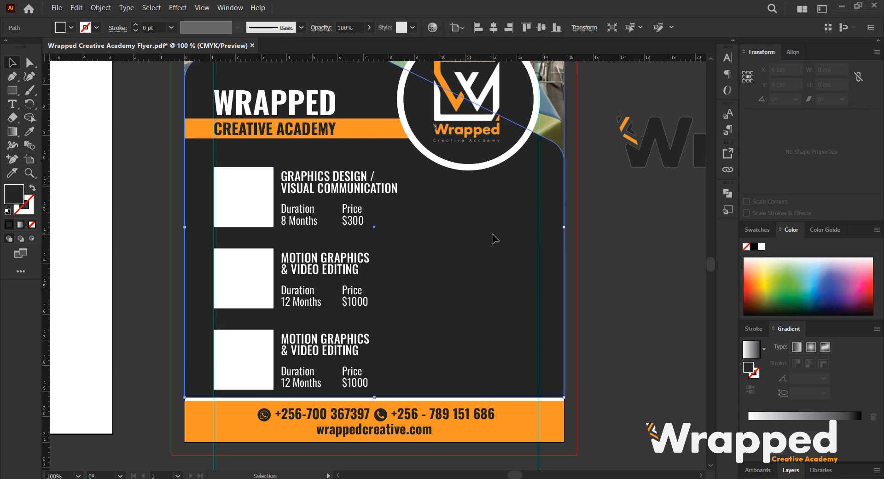
pyautogui.click(100, 8)
pyautogui.moveTo(239, 93)
pyautogui.click(266, 90)
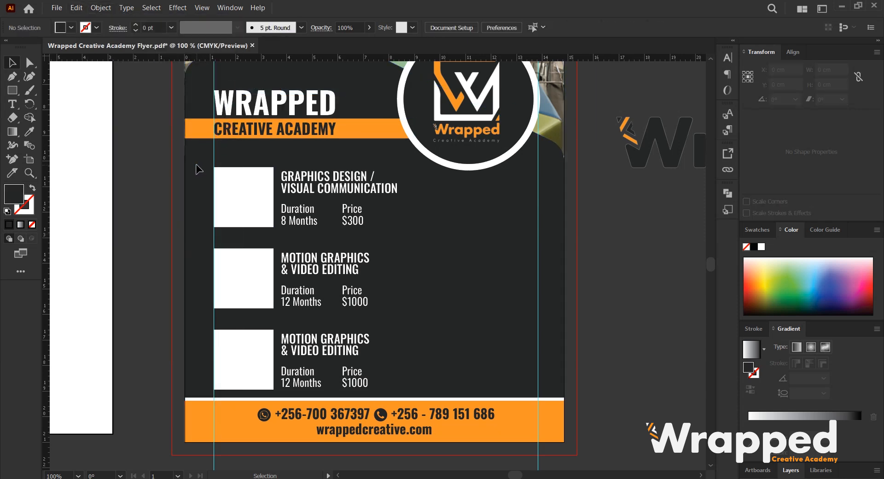
# Select all three course blocks and move them up slightly.
pyautogui.moveTo(240, 196); pyautogui.dragTo(369, 385)
pyautogui.moveTo(257, 214); pyautogui.dragTo(257, 205)
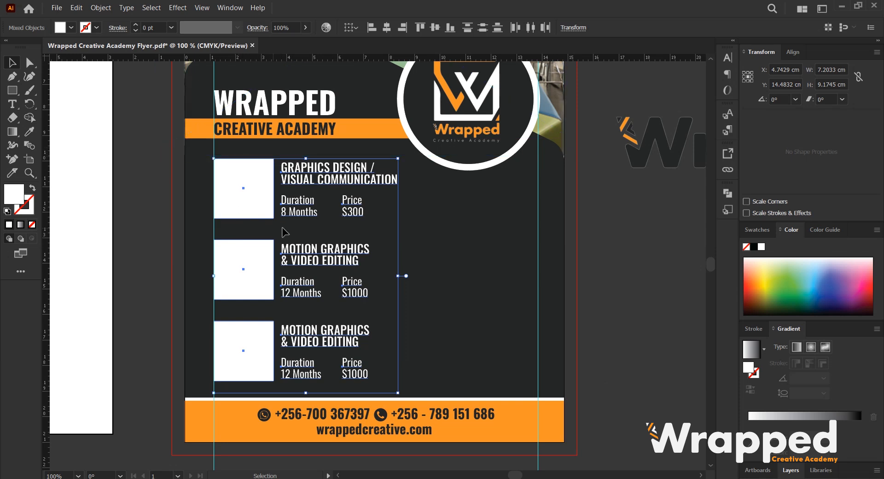
pyautogui.click(266, 384)
# Draw a vertical line about 6.9 cm tall to the right of the course blocks with the Line Segment tool.
pyautogui.scroll(-1, 330, 175)
pyautogui.scroll(1, 343, 220)
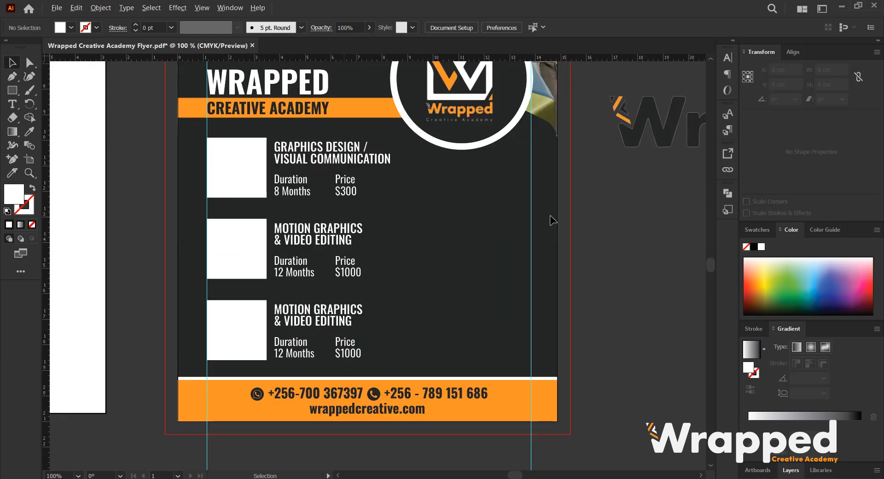
pyautogui.scroll(-1, 371, 199)
pyautogui.hscroll(3, 322, 203)
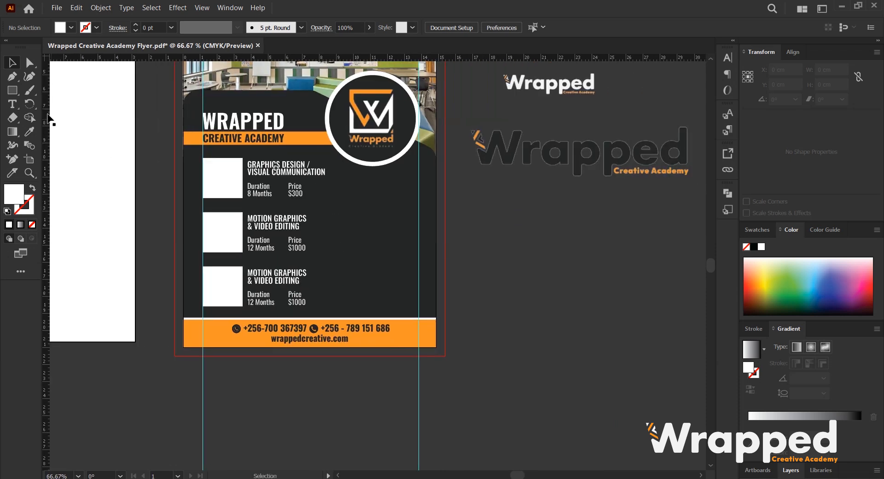
pyautogui.click(14, 92)
pyautogui.rightClick(15, 97)
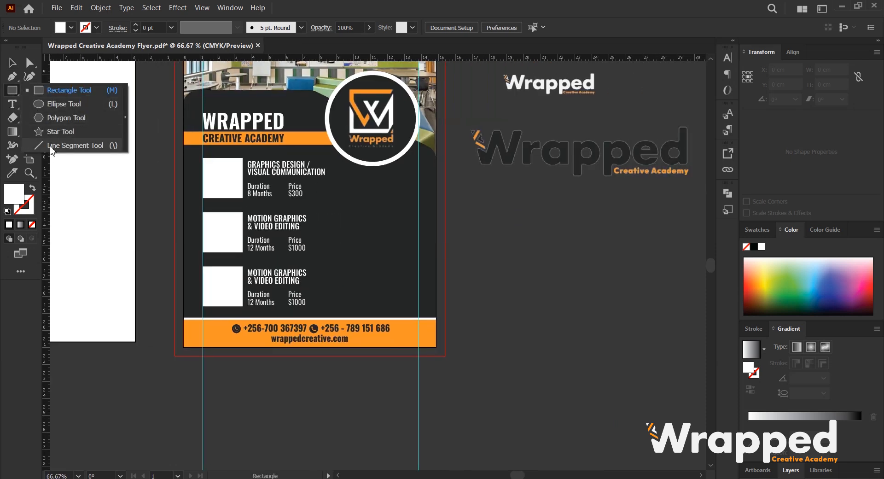
pyautogui.click(51, 147)
pyautogui.scroll(1, 285, 255)
pyautogui.moveTo(345, 331); pyautogui.dragTo(343, 156)
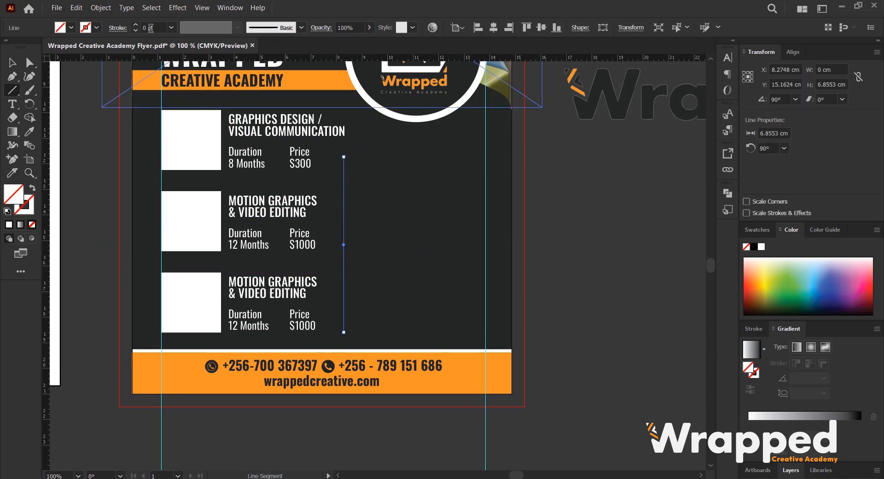
pyautogui.scroll(3, 151, 28)
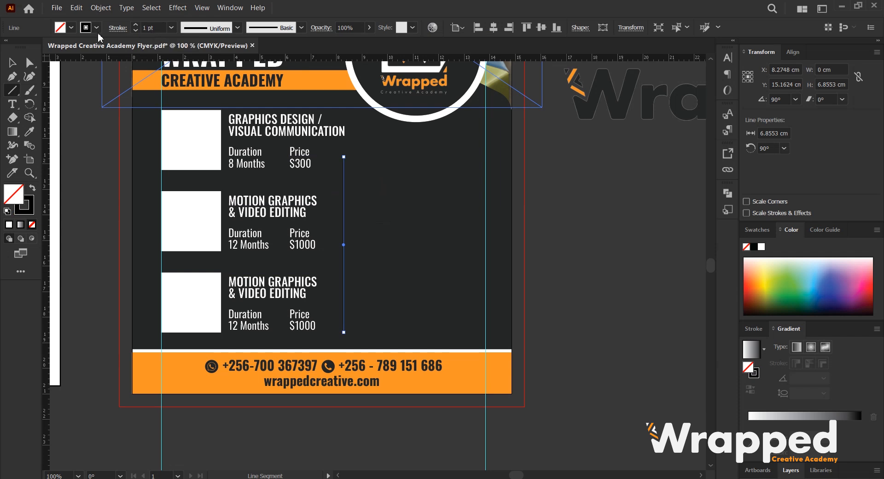
# Give the vertical line a yellow stroke and nudge it slightly left.
pyautogui.click(237, 27)
pyautogui.click(208, 73)
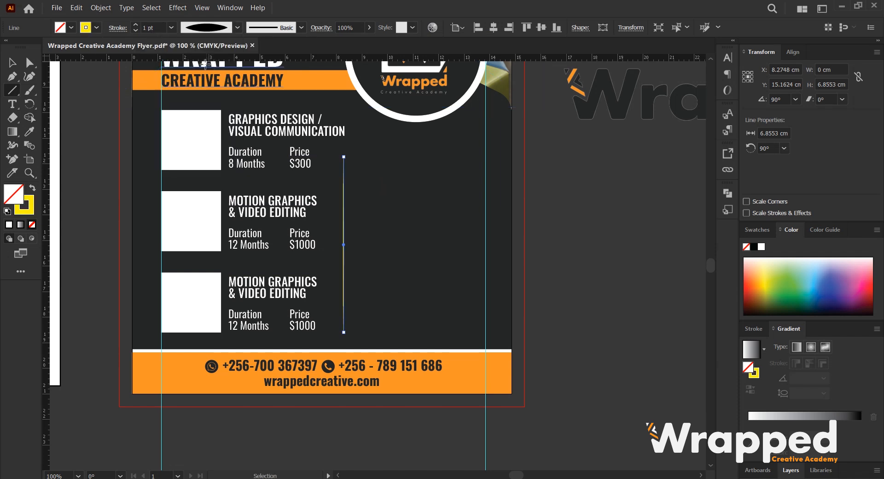
pyautogui.click(11, 65)
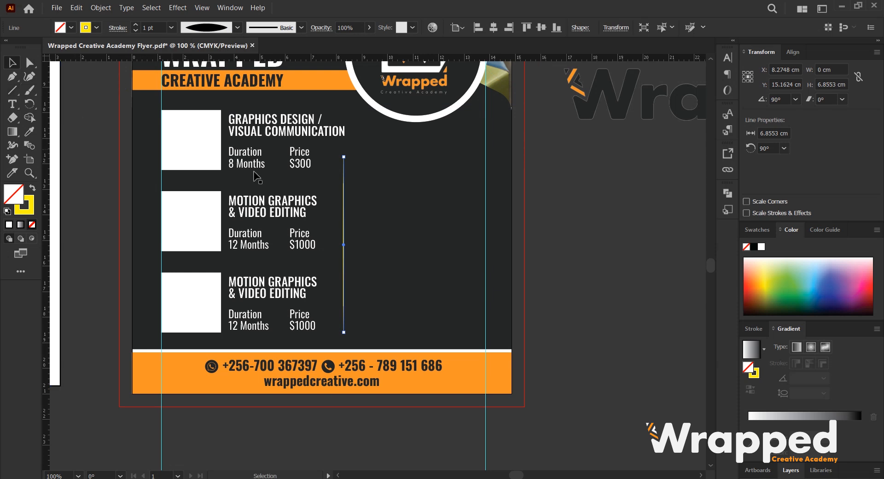
pyautogui.click(577, 222)
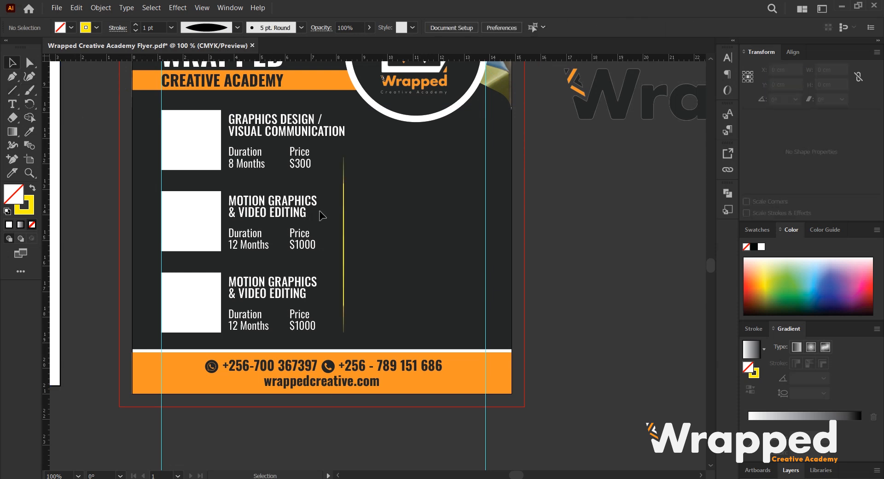
pyautogui.moveTo(344, 215); pyautogui.dragTo(337, 215)
pyautogui.click(20, 211)
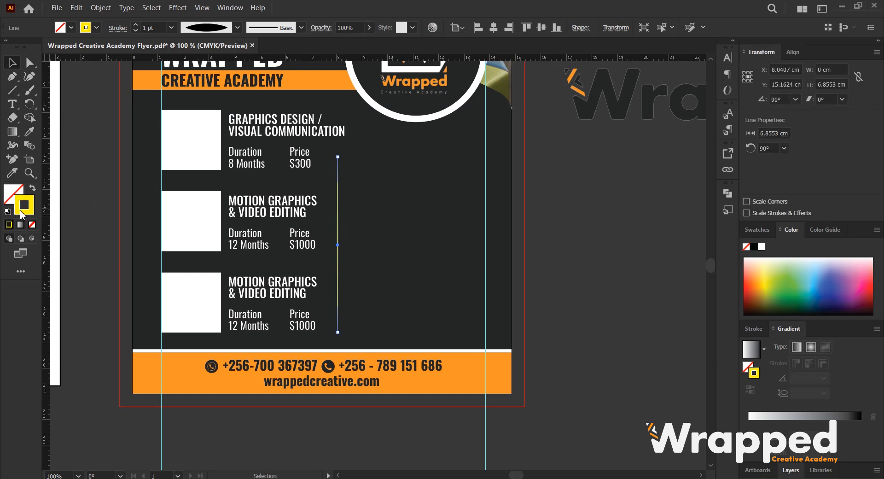
pyautogui.doubleClick(23, 212)
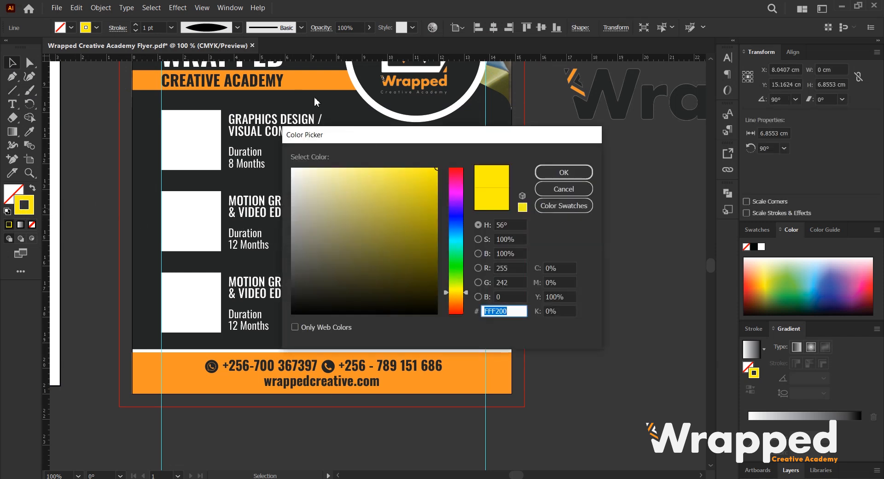
pyautogui.click(563, 189)
# Sample the orange of the Creative Academy bar with the Eyedropper and apply it as the line's stroke.
pyautogui.press('i')
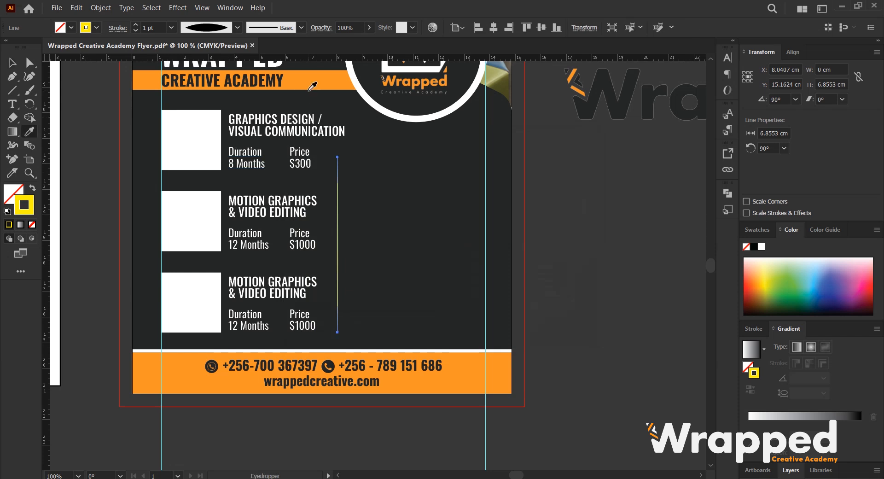
pyautogui.click(310, 89)
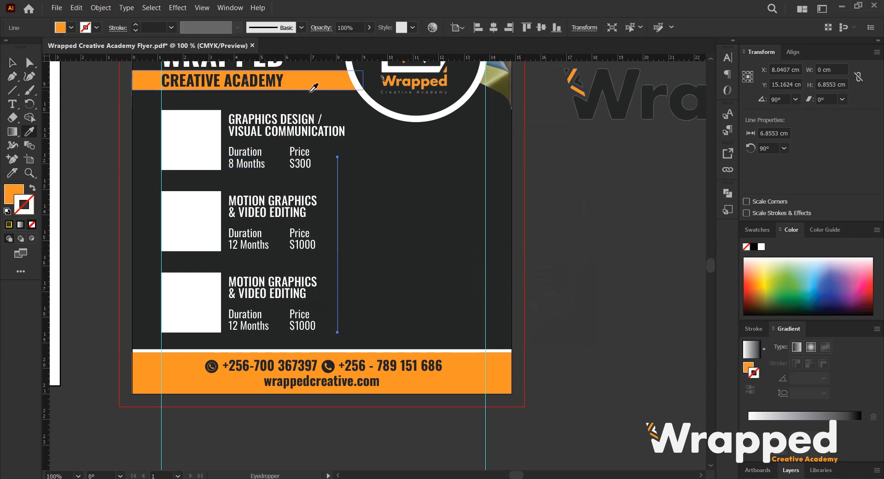
pyautogui.click(31, 188)
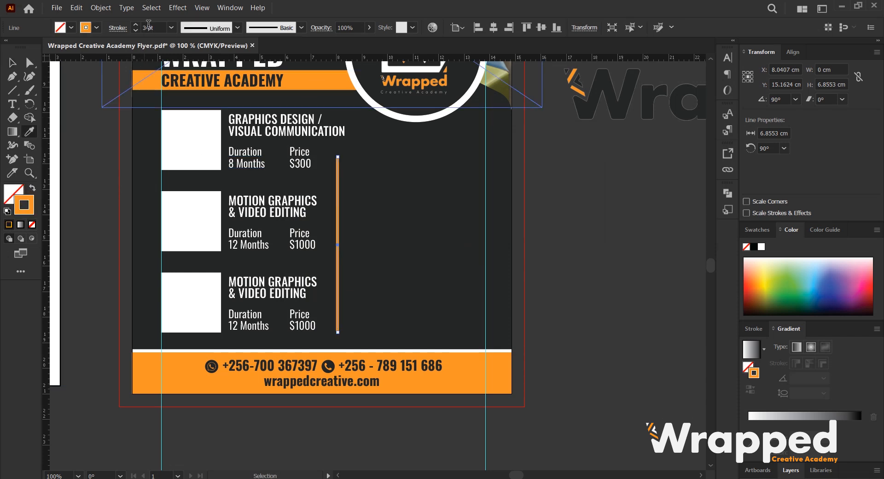
# Apply a tapered variable width profile to the orange vertical line, then deselect it.
pyautogui.scroll(-2, 149, 26)
pyautogui.click(241, 28)
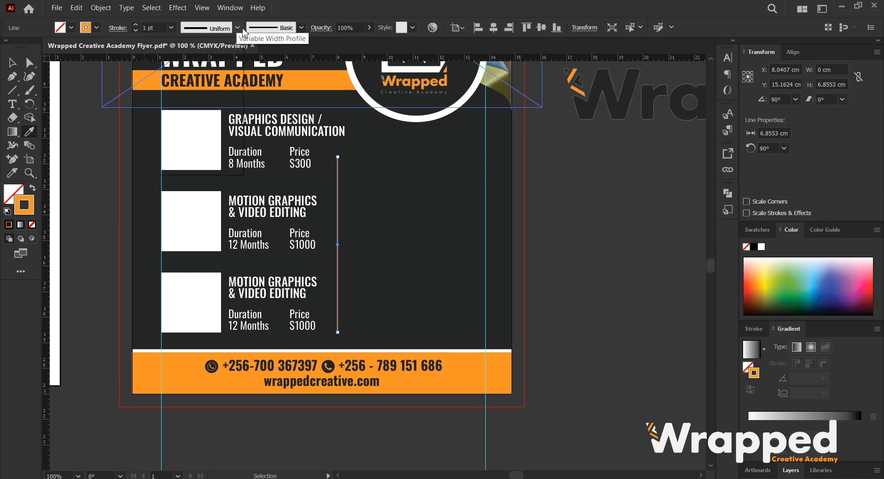
pyautogui.click(205, 54)
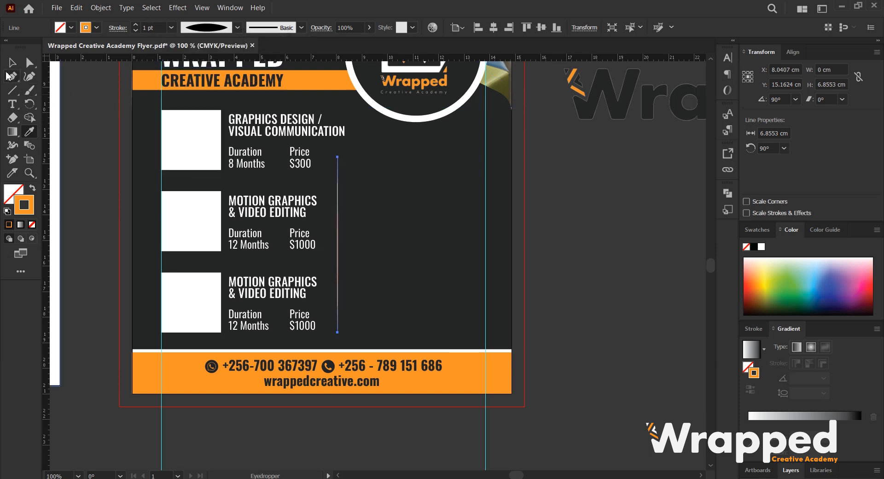
pyautogui.click(11, 63)
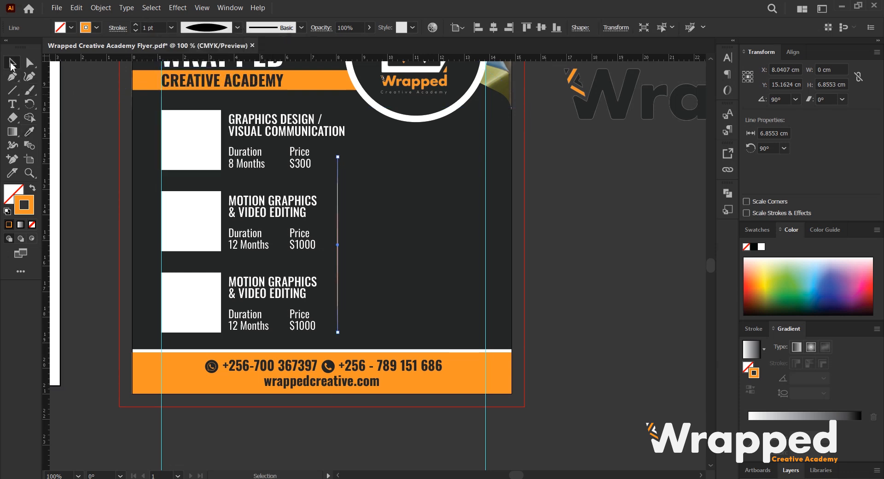
pyautogui.click(609, 216)
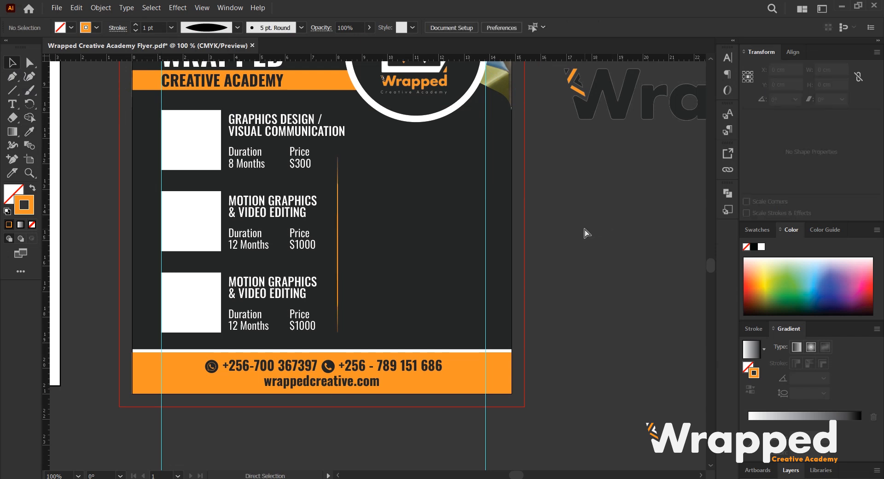
pyautogui.hotkey('ctrl', '0')
pyautogui.hotkey('ctrl', '1')
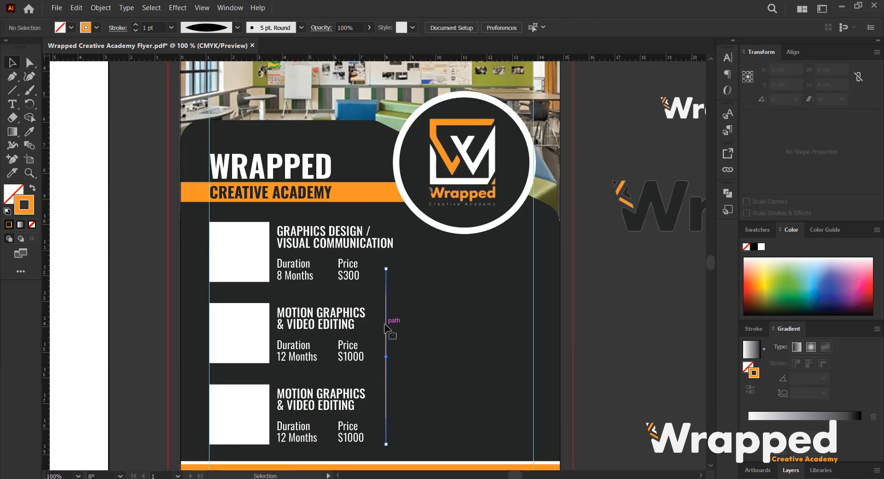
pyautogui.doubleClick(388, 335)
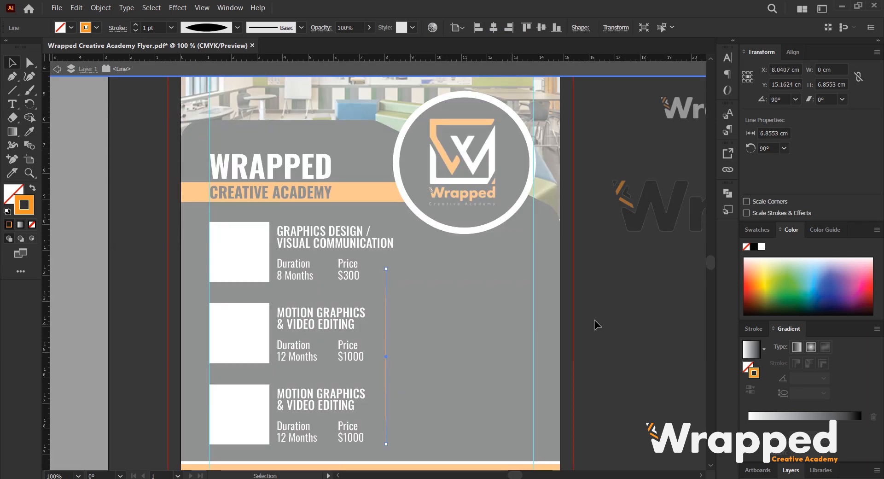
pyautogui.doubleClick(609, 314)
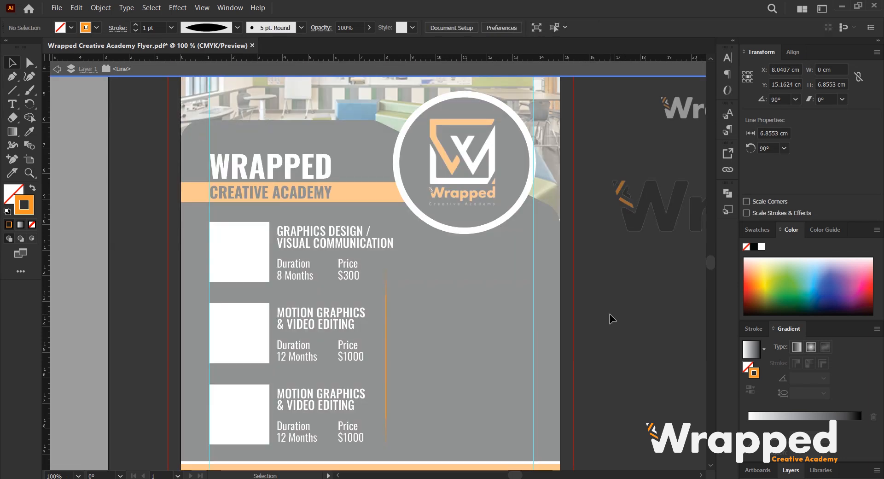
# Select the three white course image boxes and round their corners to about 0.15 cm.
pyautogui.moveTo(273, 305); pyautogui.dragTo(284, 205)
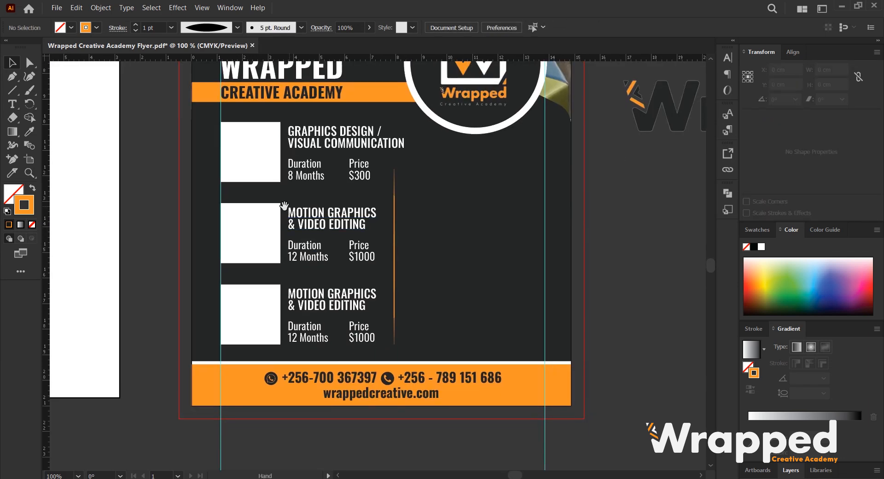
pyautogui.click(264, 173)
pyautogui.keyDown('shift'); pyautogui.click(253, 241); pyautogui.keyUp('shift')
pyautogui.keyDown('shift'); pyautogui.click(259, 311); pyautogui.keyUp('shift')
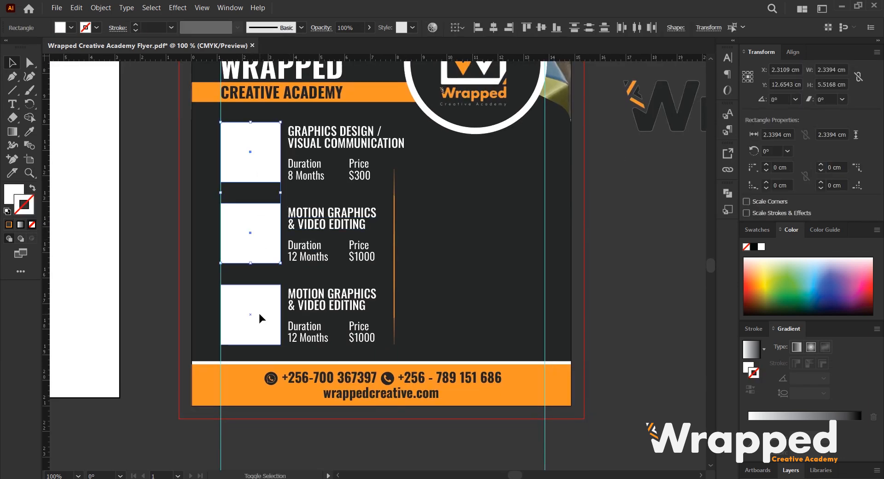
pyautogui.moveTo(291, 213); pyautogui.dragTo(331, 221)
pyautogui.scroll(2, 290, 147)
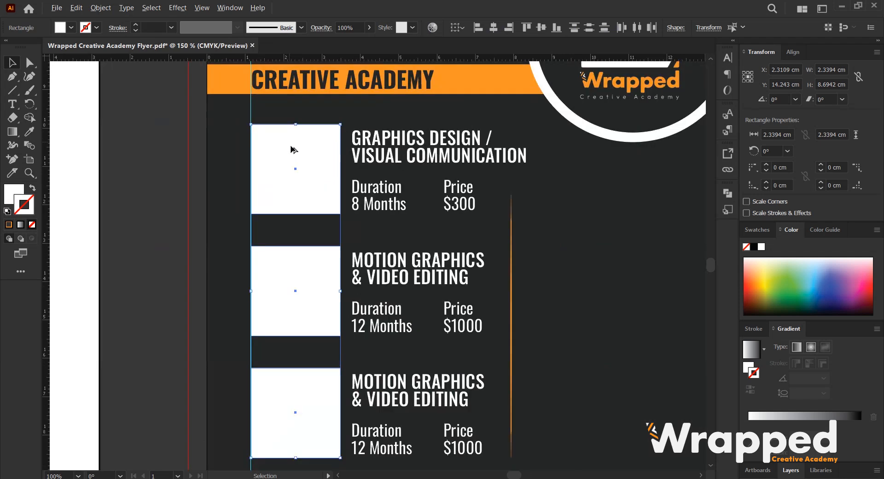
pyautogui.click(30, 62)
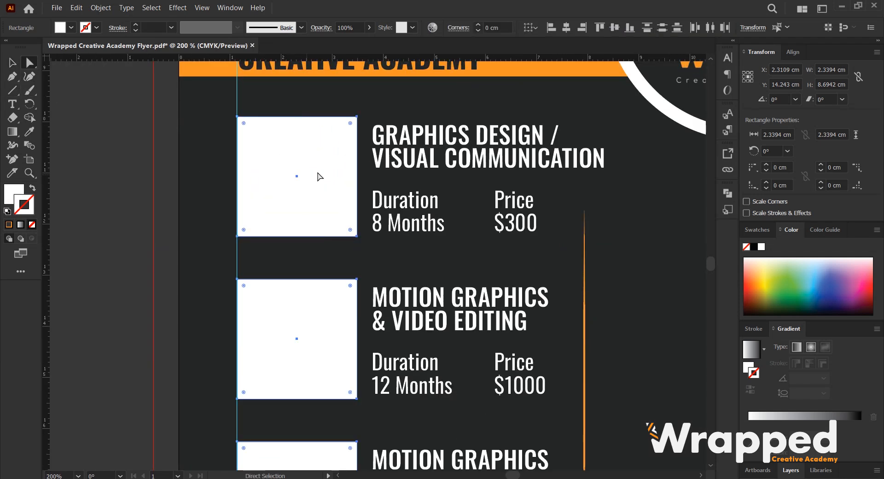
pyautogui.moveTo(349, 123); pyautogui.dragTo(350, 125)
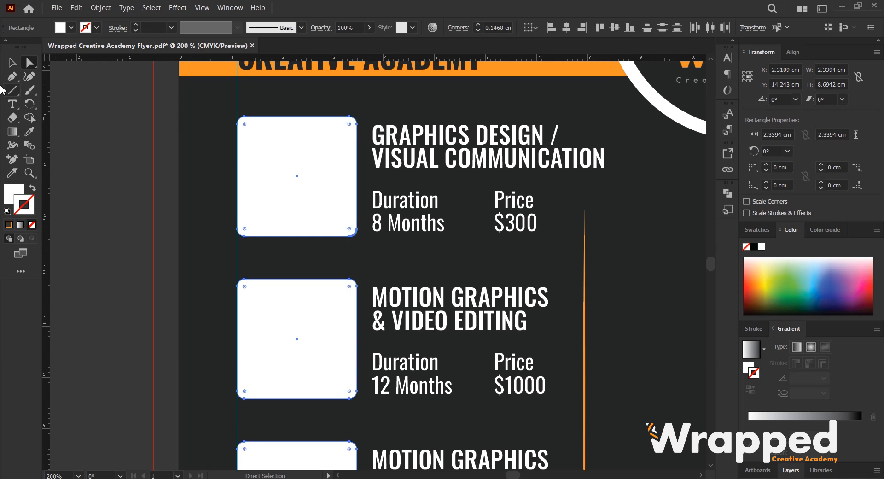
pyautogui.click(12, 63)
pyautogui.scroll(-2, 263, 184)
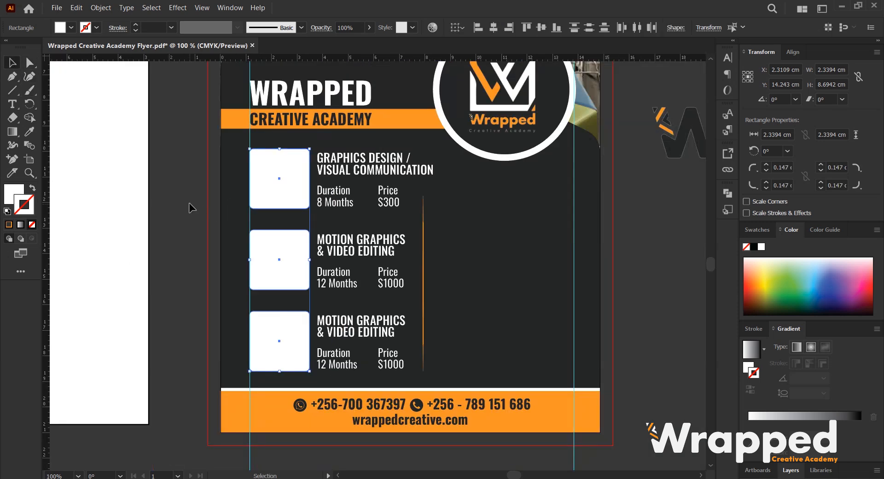
pyautogui.click(189, 202)
pyautogui.scroll(2, 332, 199)
pyautogui.scroll(-4, 383, 253)
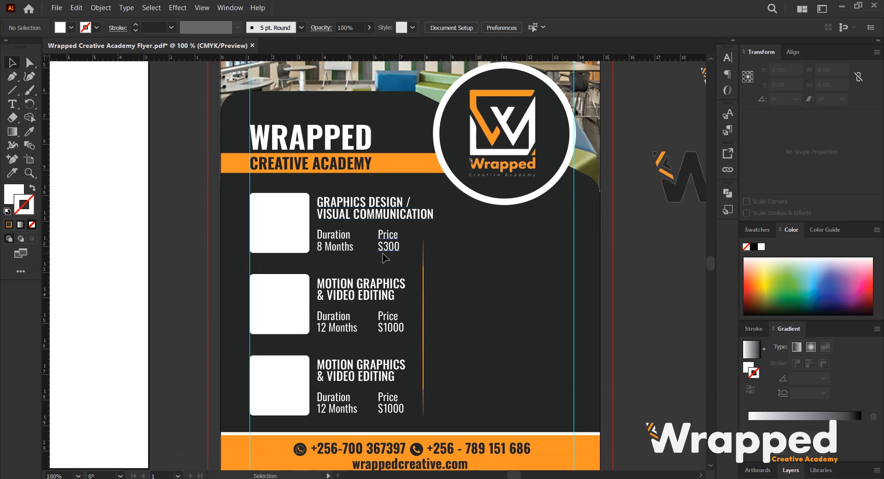
pyautogui.scroll(1, 370, 253)
pyautogui.scroll(-1, 369, 252)
pyautogui.scroll(-2, 371, 258)
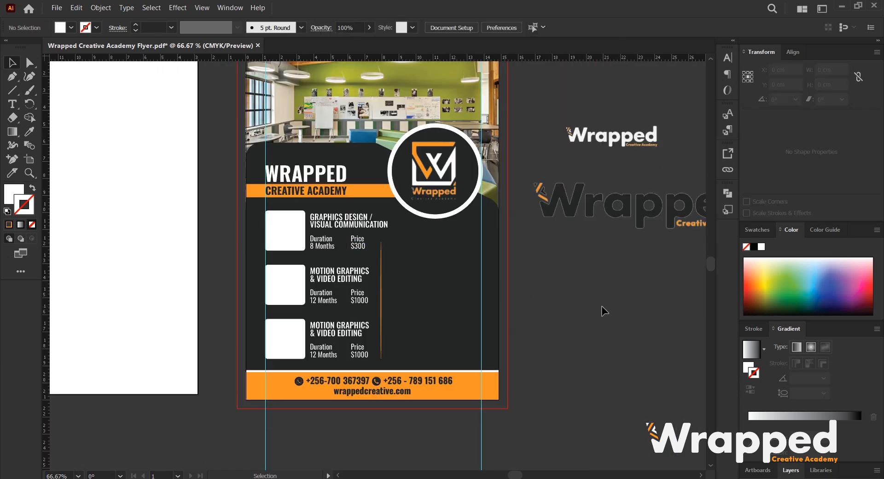
pyautogui.scroll(-1, 598, 308)
pyautogui.scroll(1, 483, 306)
pyautogui.scroll(1, 482, 311)
# Restyle the second phone number with the Eyedropper to match the white Oswald Regular Price text.
pyautogui.click(396, 394)
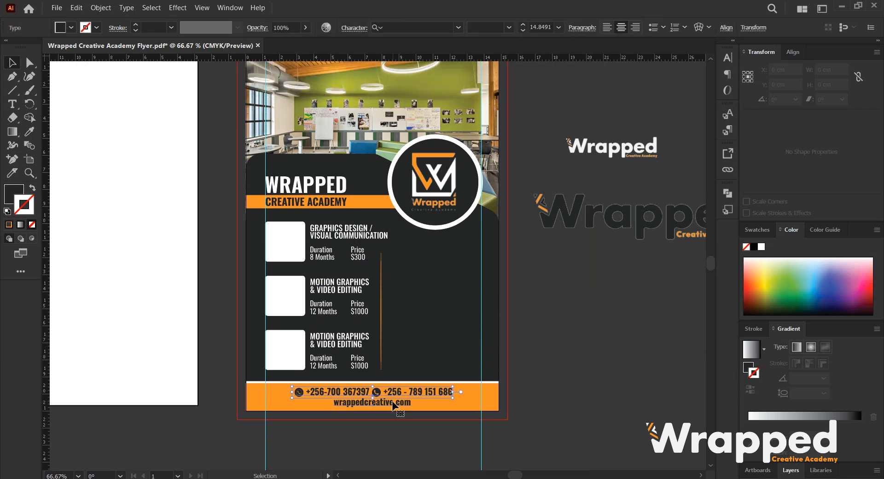
pyautogui.scroll(2, 395, 406)
pyautogui.moveTo(523, 365)
pyautogui.mouseDown()
pyautogui.moveTo(506, 375)
pyautogui.moveTo(506, 367)
pyautogui.mouseUp()
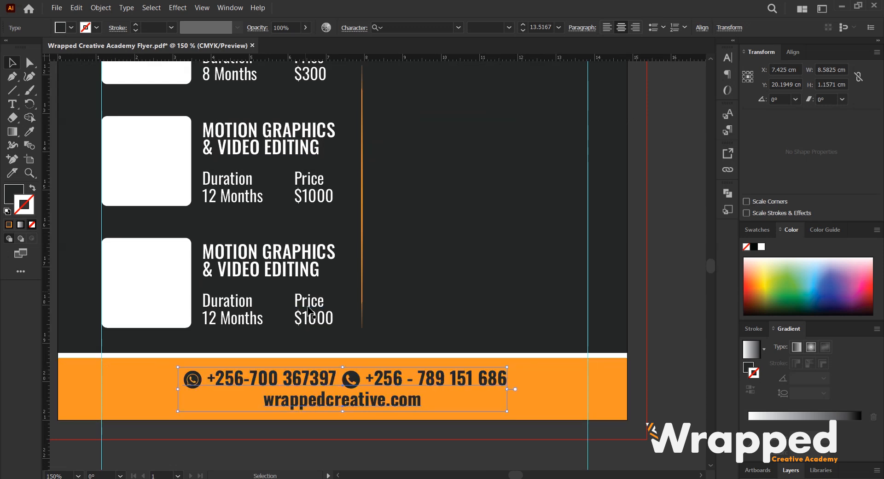
pyautogui.doubleClick(425, 379)
pyautogui.moveTo(364, 377); pyautogui.dragTo(507, 378)
pyautogui.click(29, 133)
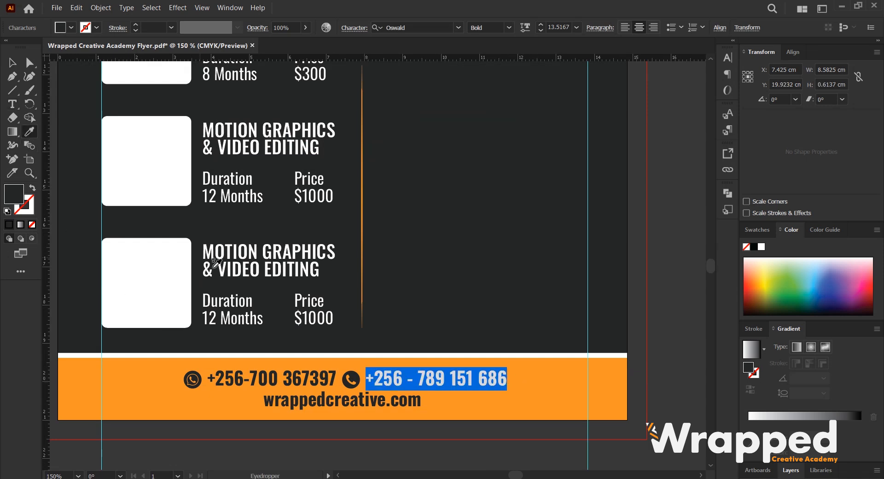
pyautogui.click(321, 298)
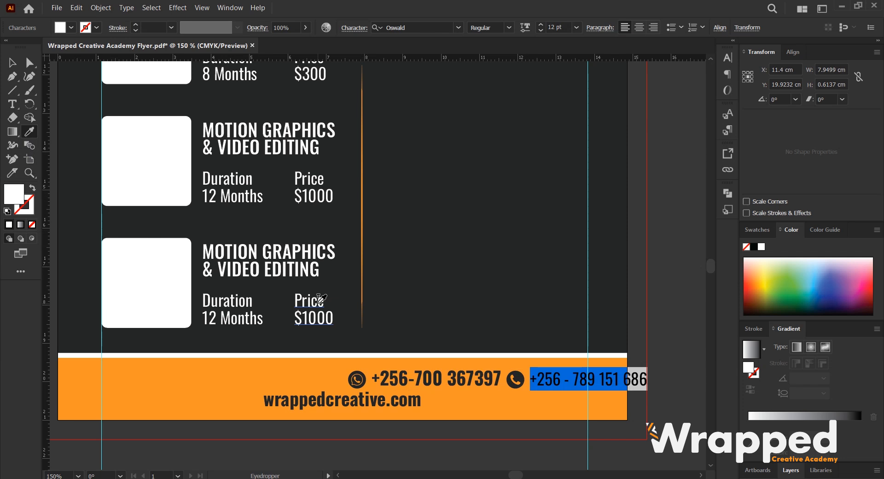
# Apply the same Price text style to the first phone number and the website address with the Eyedropper.
pyautogui.click(13, 63)
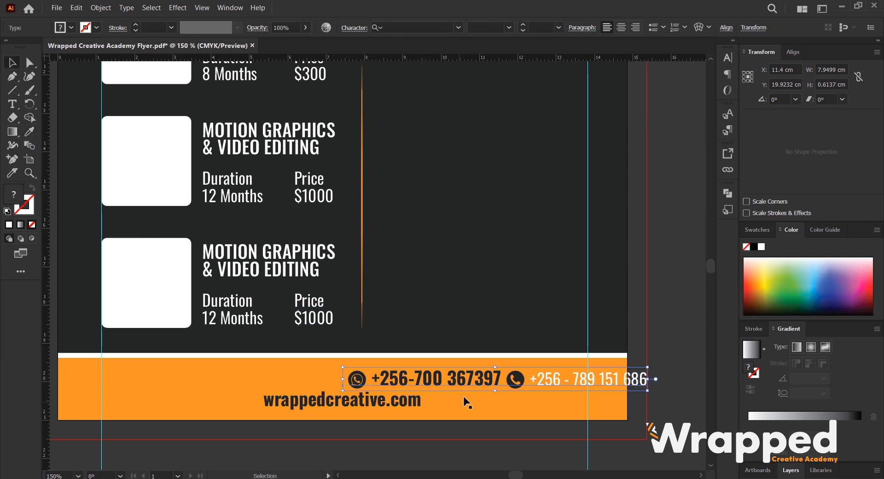
pyautogui.doubleClick(501, 378)
pyautogui.moveTo(501, 378); pyautogui.dragTo(356, 380)
pyautogui.click(29, 131)
pyautogui.click(591, 377)
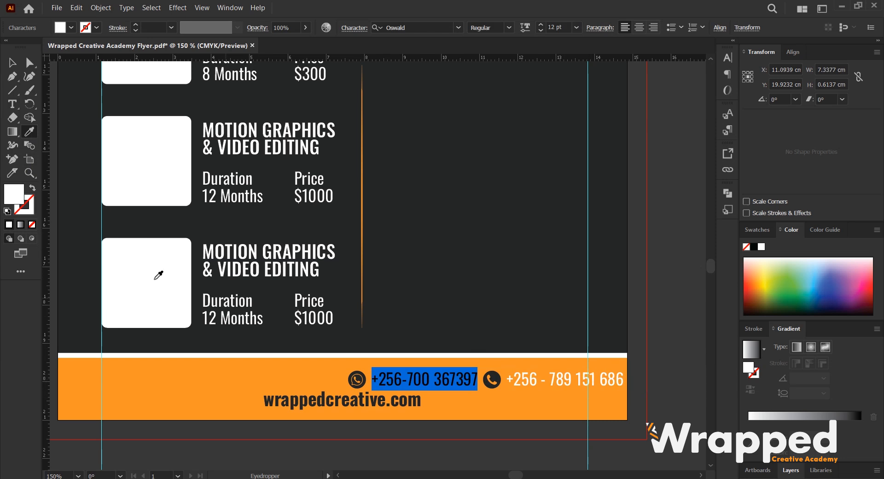
pyautogui.click(12, 62)
pyautogui.click(375, 402)
pyautogui.click(30, 131)
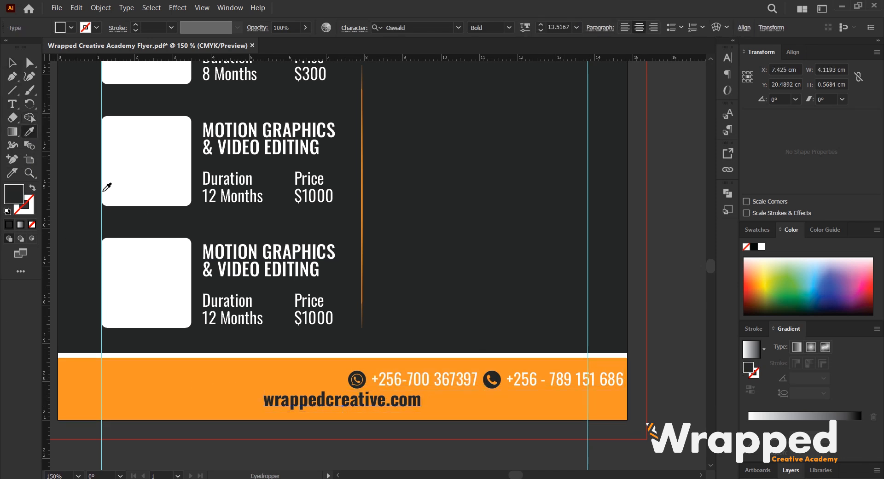
pyautogui.click(308, 301)
# Center the phone number line and the website line horizontally on the artboard.
pyautogui.click(14, 60)
pyautogui.click(466, 386)
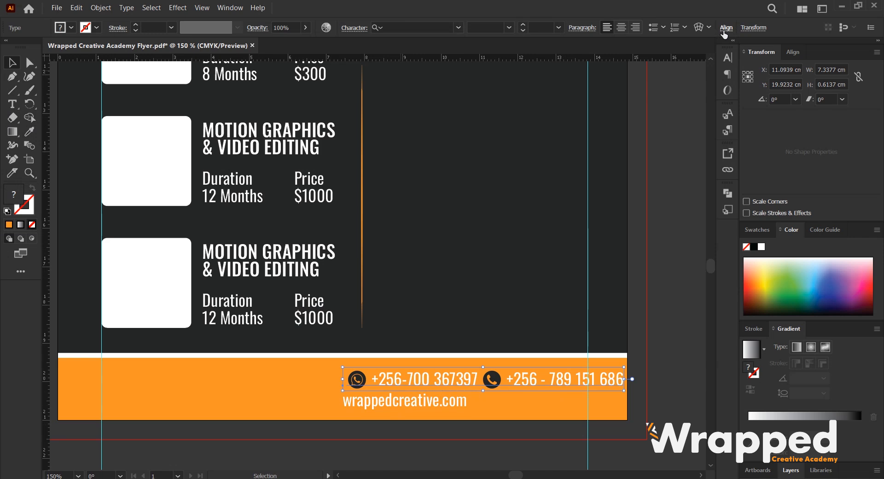
pyautogui.click(724, 30)
pyautogui.click(625, 60)
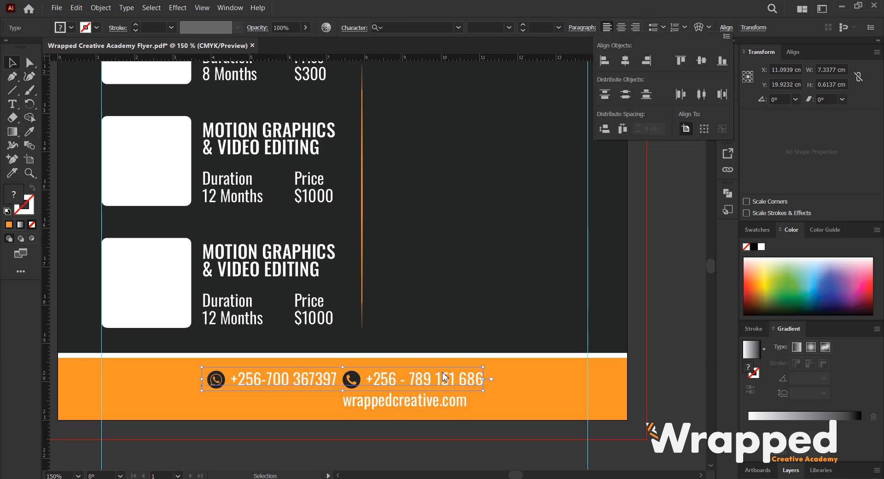
pyautogui.click(442, 405)
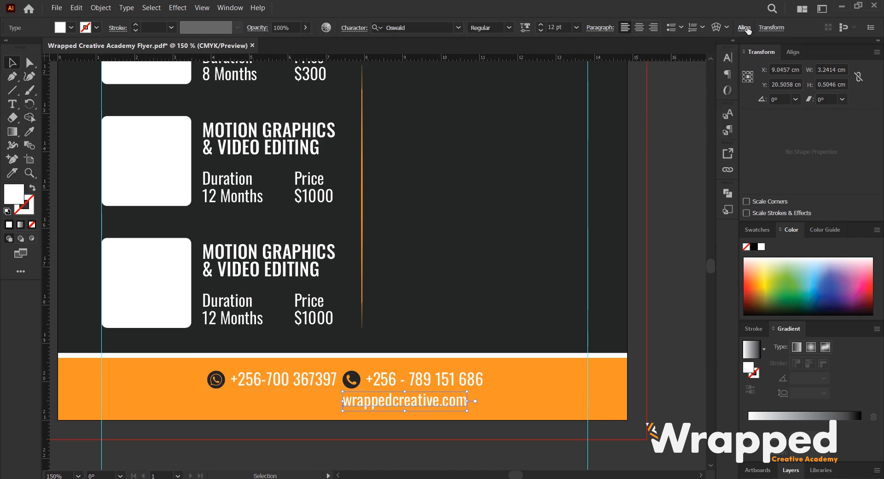
pyautogui.click(746, 29)
pyautogui.click(643, 61)
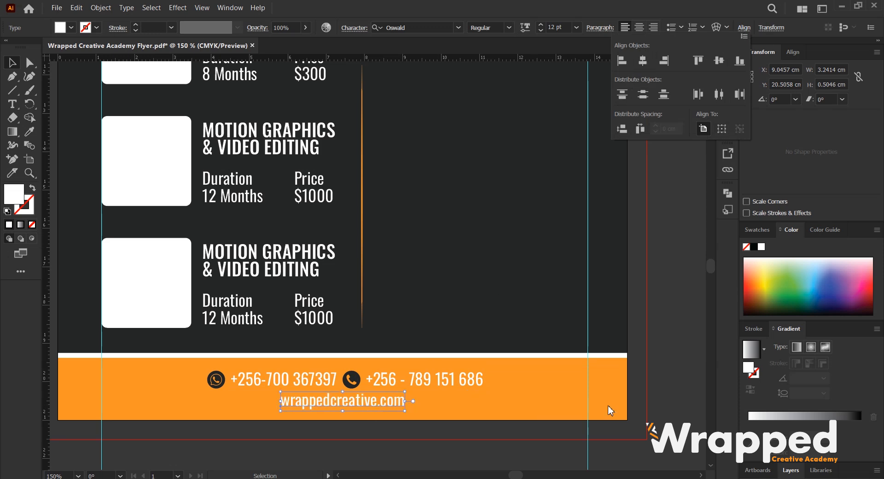
# Select both contact text lines and sample the dark background colour onto them with the Eyedropper.
pyautogui.click(402, 376)
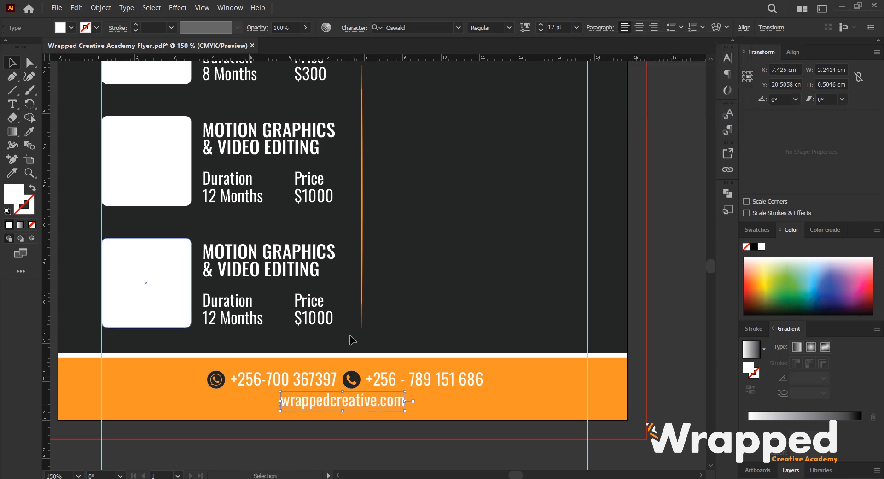
pyautogui.keyDown('shift'); pyautogui.click(434, 377); pyautogui.keyUp('shift')
pyautogui.hotkey('ctrl', '-')
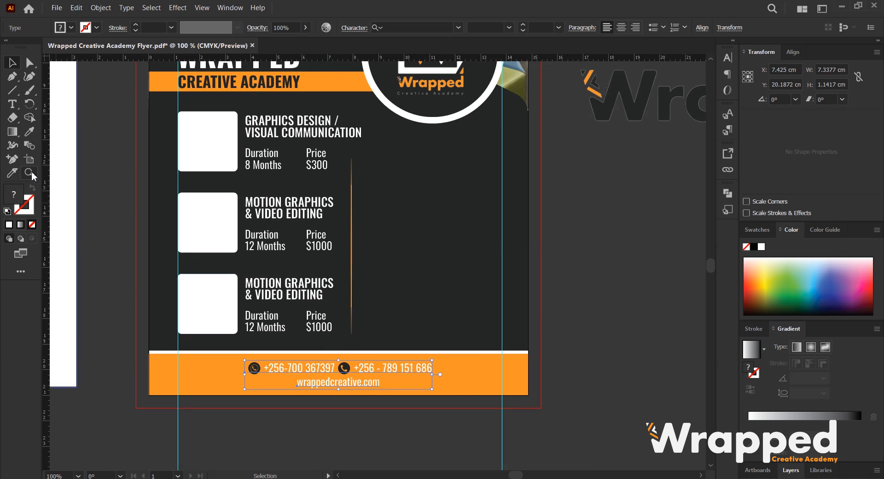
pyautogui.click(30, 131)
pyautogui.click(479, 260)
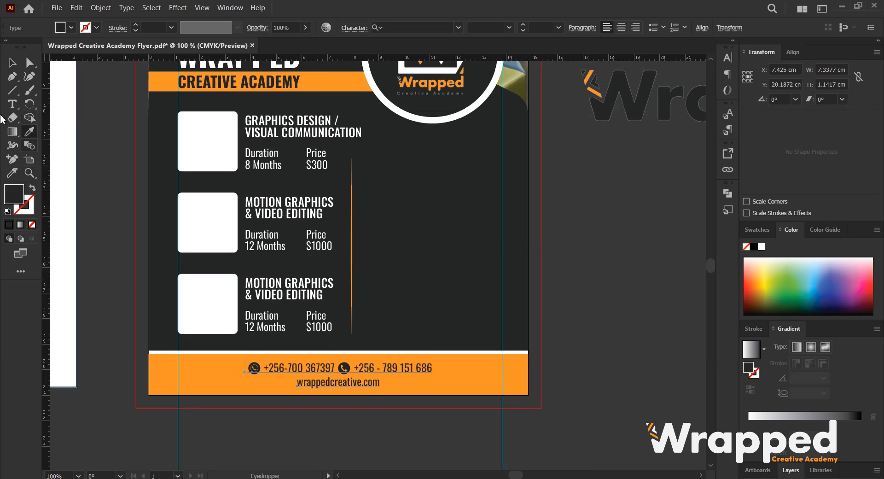
pyautogui.click(13, 62)
pyautogui.click(637, 387)
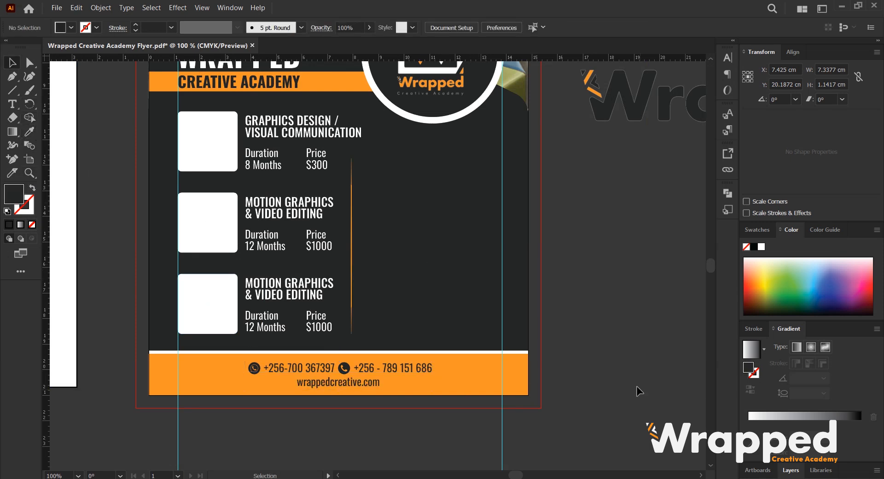
# Add a Dribbble icon before the website address by inserting a d set in the typeecon Regular font.
pyautogui.scroll(-3, 636, 386)
pyautogui.scroll(2, 344, 340)
pyautogui.scroll(2, 345, 340)
pyautogui.doubleClick(310, 310)
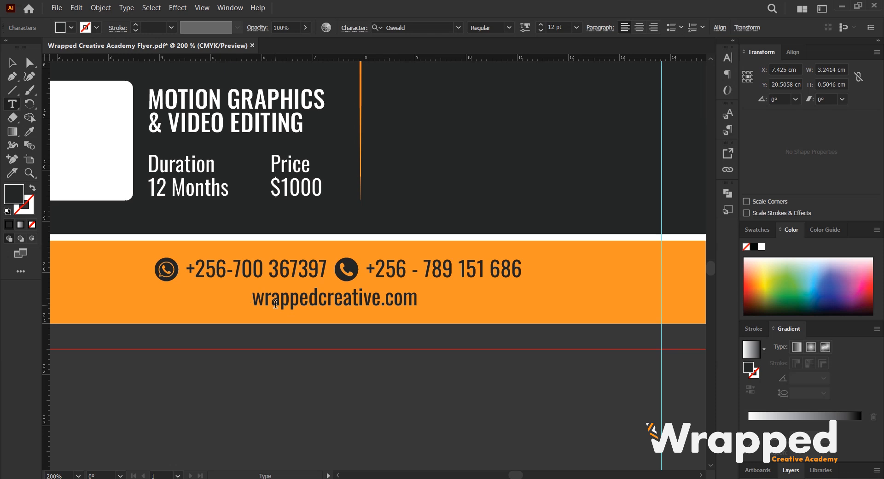
pyautogui.write('d')
pyautogui.hotkey('shift', 'Left')
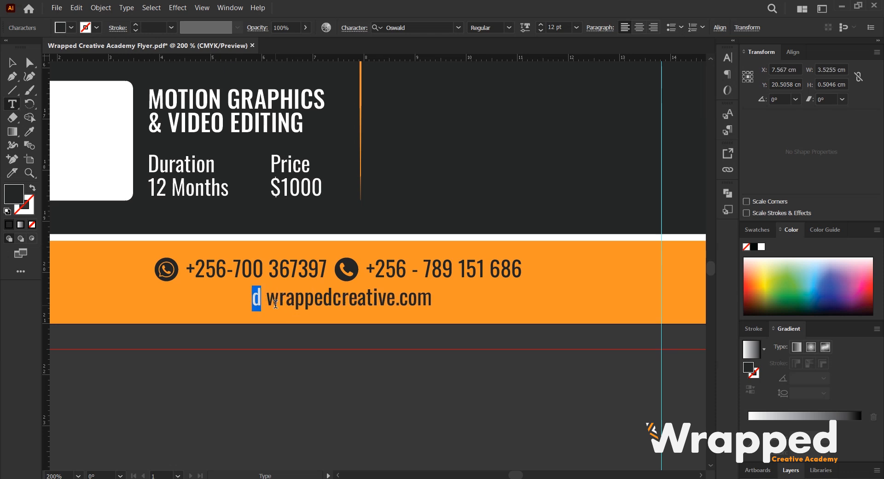
pyautogui.click(430, 27)
pyautogui.write('ty')
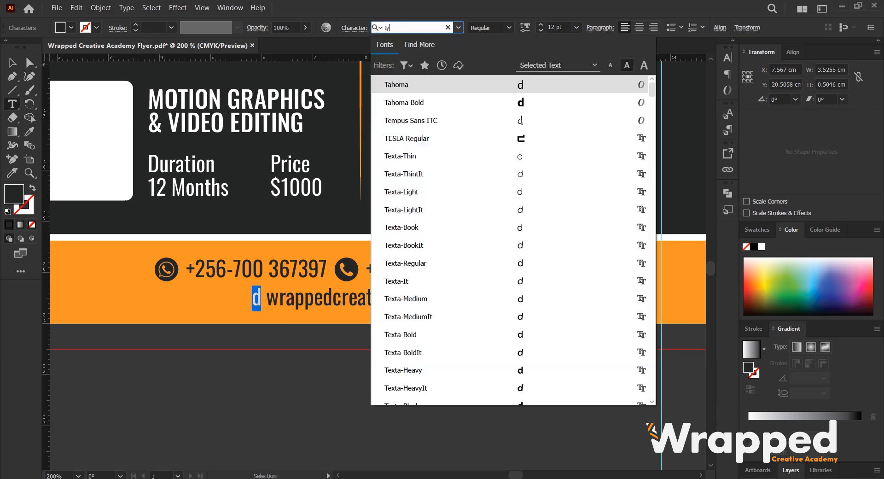
pyautogui.write('pe')
pyautogui.press('Down')
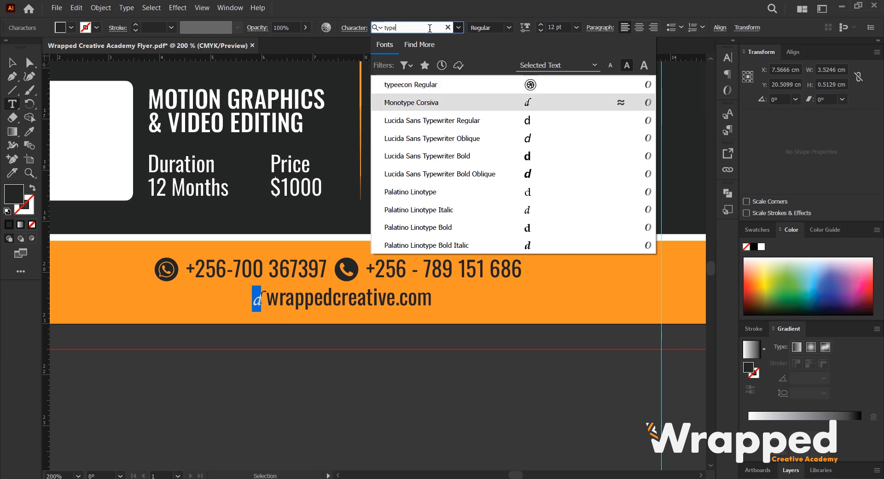
pyautogui.press('Up')
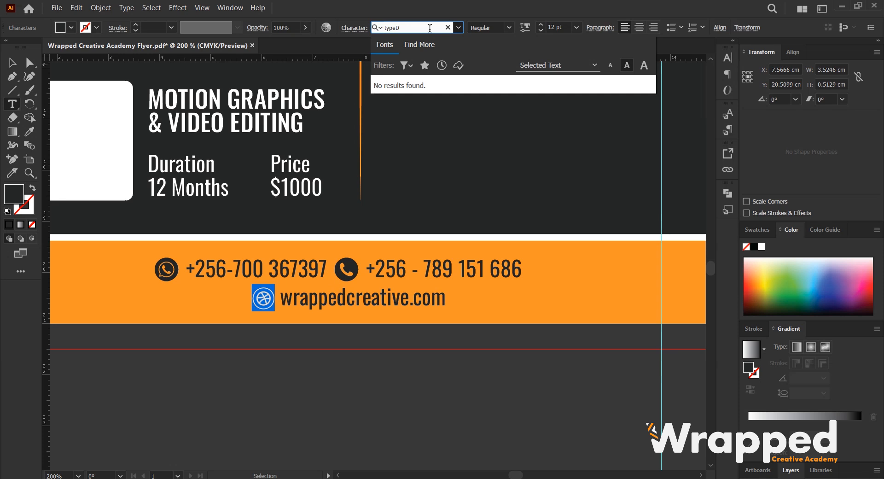
pyautogui.press('BackSpace')
pyautogui.press('Return')
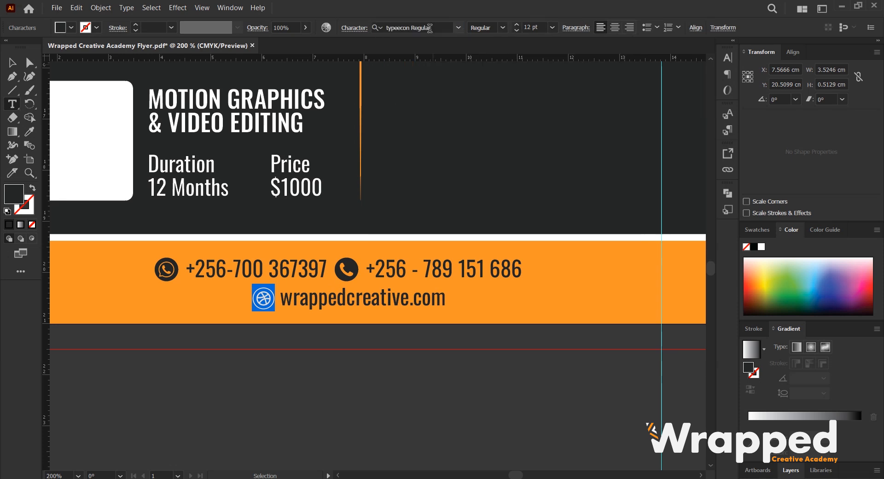
pyautogui.click(13, 62)
pyautogui.scroll(-1, 237, 261)
pyautogui.click(367, 349)
pyautogui.click(291, 291)
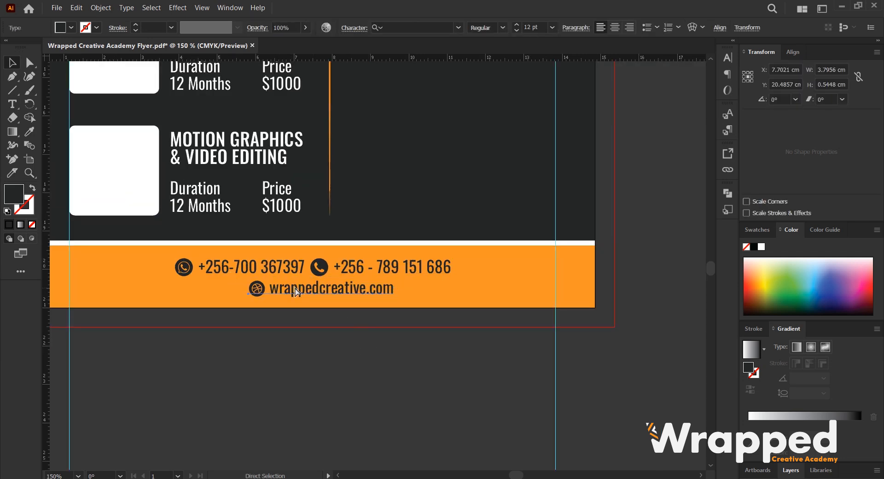
# Move the website address onto the end of the phone number line so all contacts sit on one line.
pyautogui.press('Delete')
pyautogui.press('t')
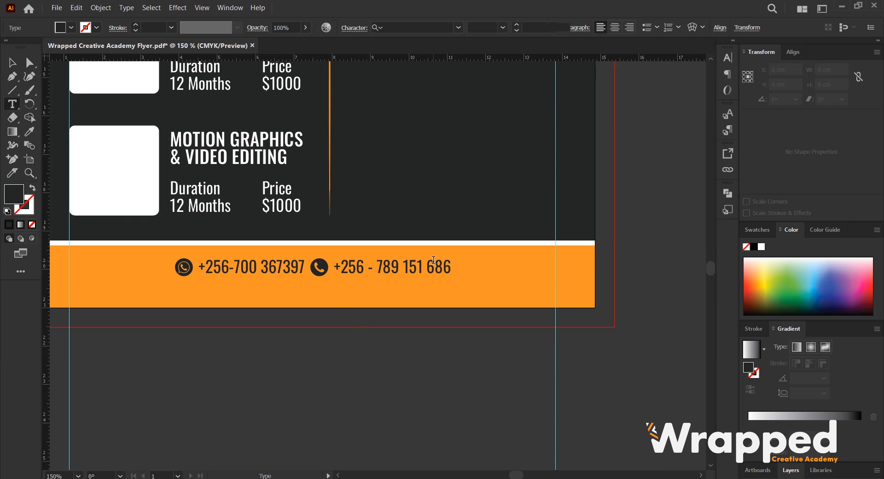
pyautogui.click(433, 260)
pyautogui.hotkey('ctrl', 'v')
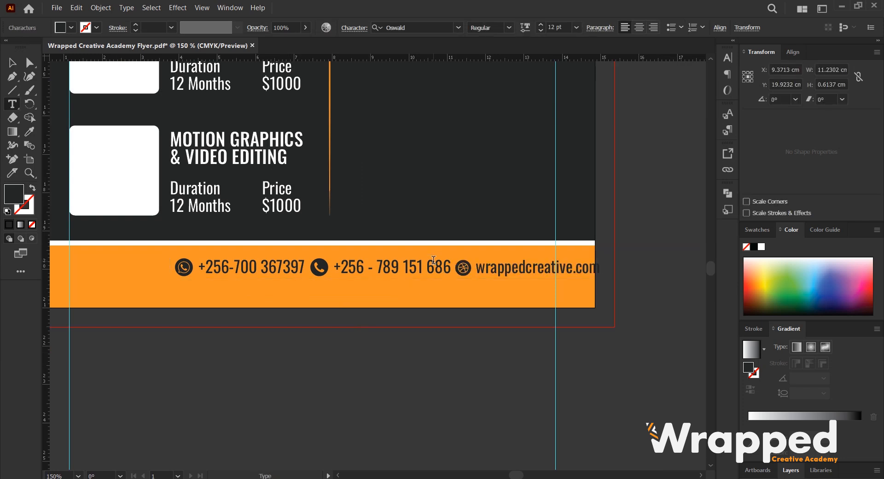
# Center the combined contact line horizontally on the artboard.
pyautogui.click(14, 65)
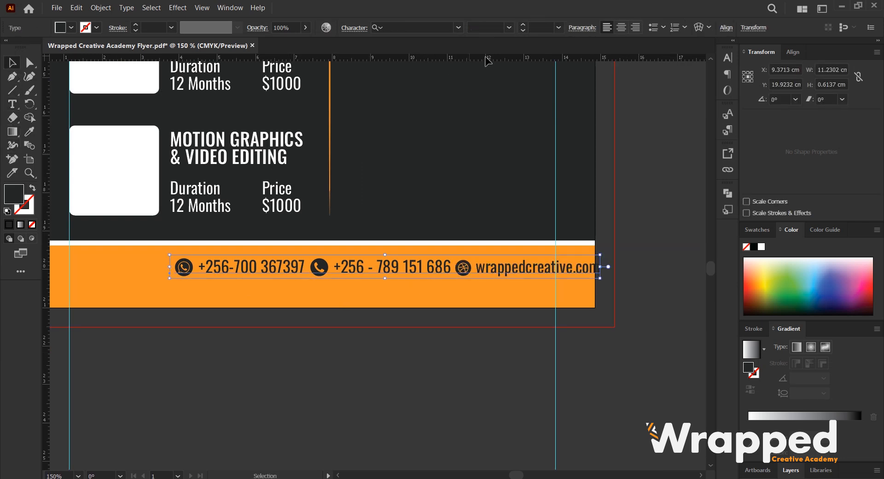
pyautogui.click(725, 28)
pyautogui.click(619, 61)
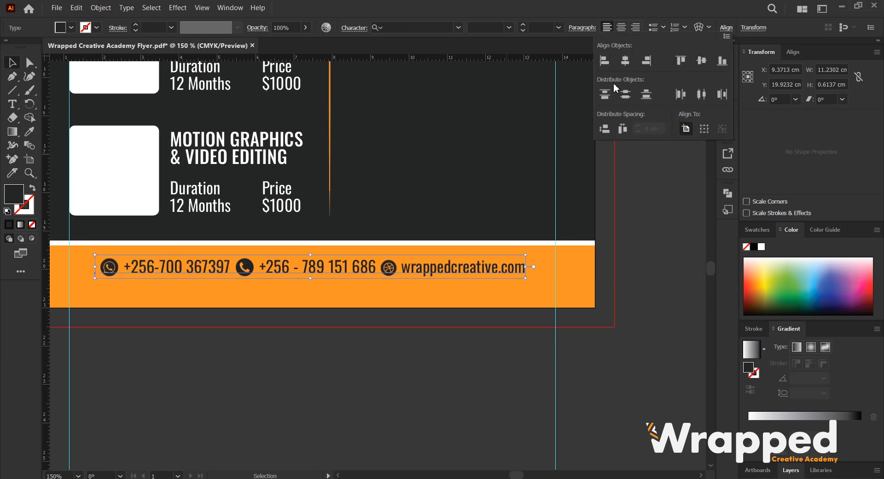
# Move the orange contact bar and its white strip down toward the artboard's bottom edge.
pyautogui.click(362, 274)
pyautogui.moveTo(360, 271); pyautogui.dragTo(359, 286)
pyautogui.click(346, 260)
pyautogui.moveTo(313, 244); pyautogui.dragTo(311, 263)
pyautogui.click(309, 248)
pyautogui.scroll(-1, 385, 259)
pyautogui.scroll(2, 382, 235)
# Extend the dark background shape's two bottom anchors down to meet the orange contact bar.
pyautogui.click(101, 7)
pyautogui.click(118, 99)
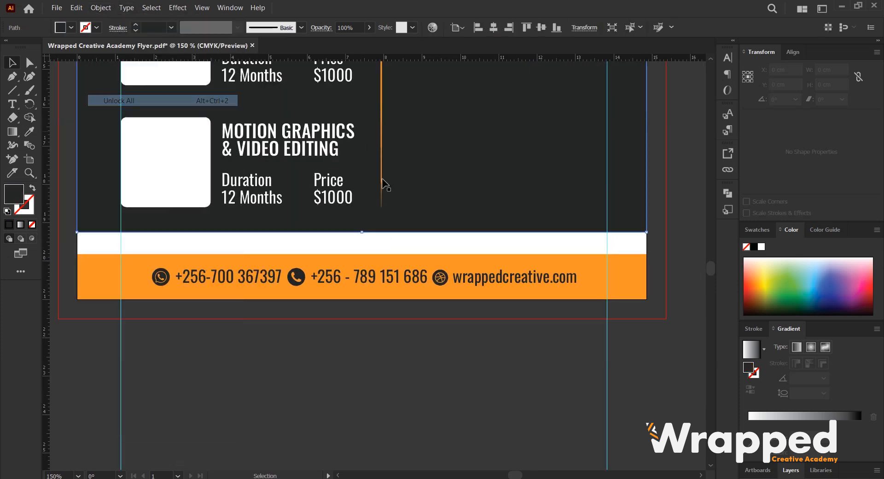
pyautogui.click(34, 64)
pyautogui.click(77, 232)
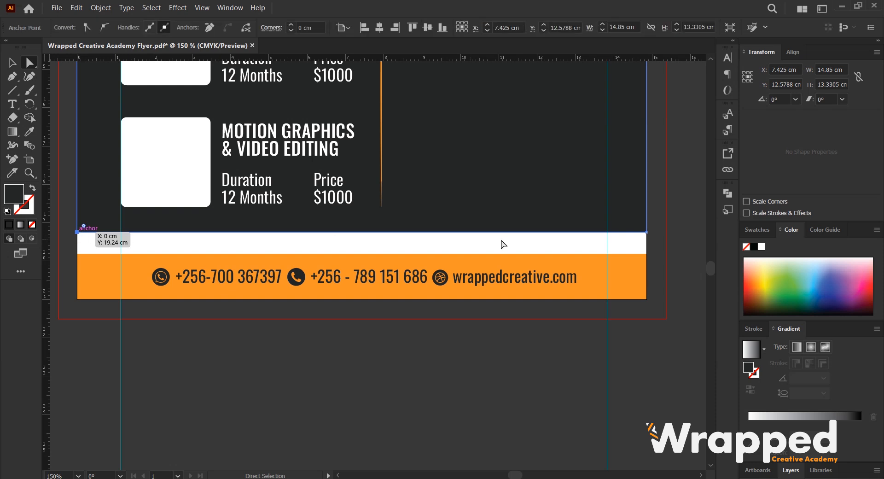
pyautogui.keyDown('shift'); pyautogui.click(647, 232); pyautogui.keyUp('shift')
pyautogui.moveTo(646, 232); pyautogui.dragTo(645, 249)
pyautogui.click(691, 234)
# Hide the guides to preview the whole flyer.
pyautogui.scroll(-2, 497, 228)
pyautogui.press('v')
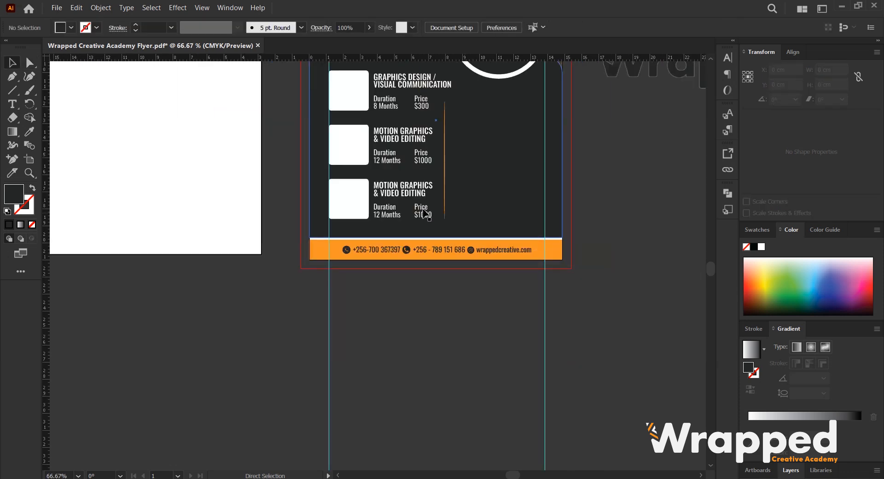
pyautogui.scroll(3, 423, 211)
pyautogui.scroll(-1, 422, 238)
pyautogui.moveTo(486, 185); pyautogui.dragTo(430, 257)
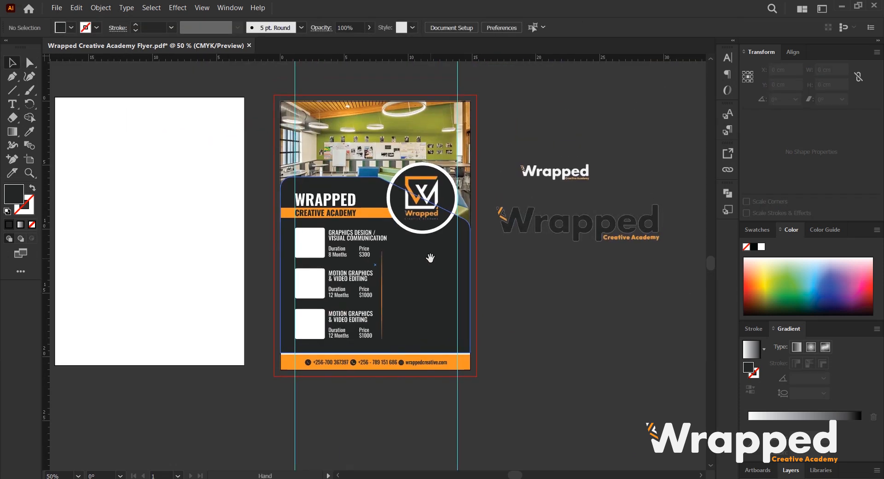
pyautogui.rightClick(491, 120)
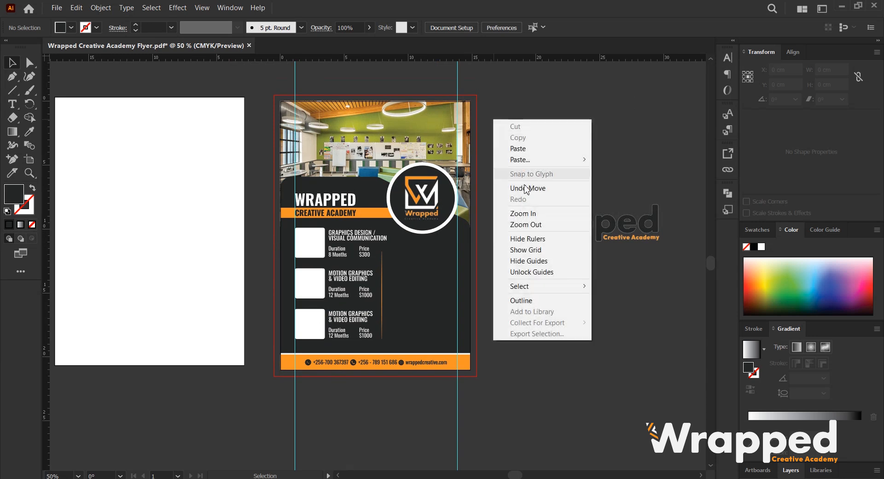
pyautogui.rightClick(495, 101)
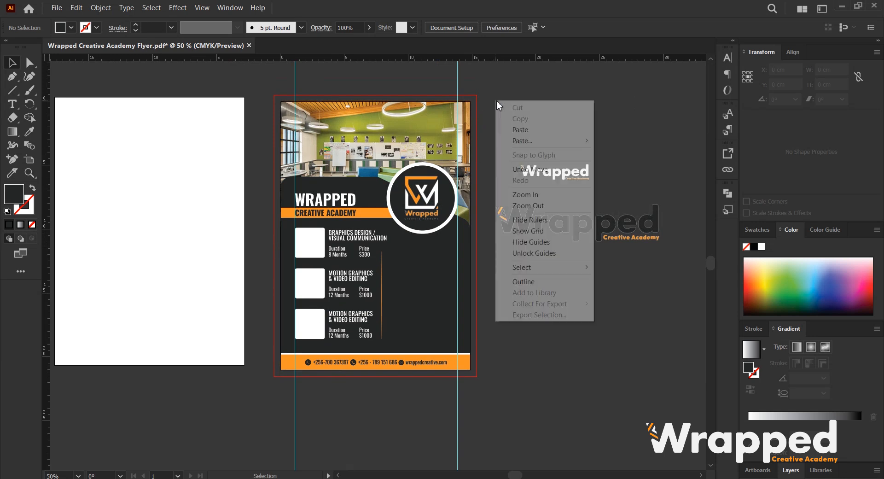
pyautogui.click(526, 222)
pyautogui.rightClick(505, 134)
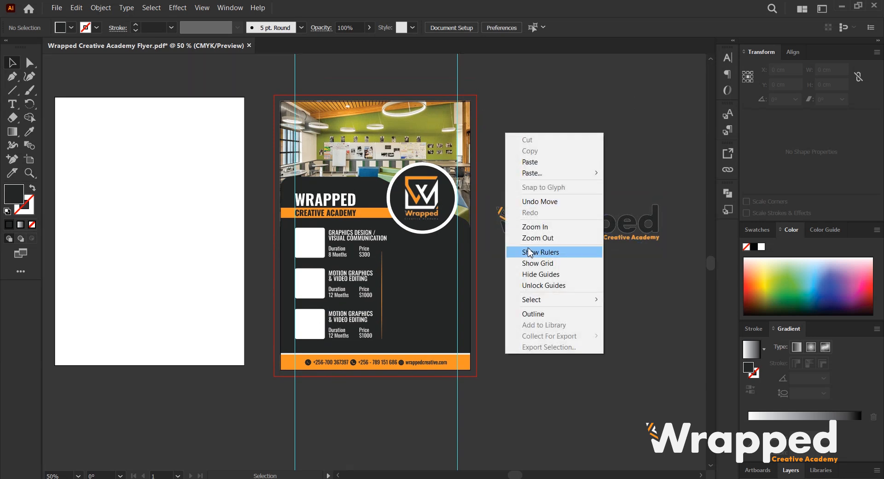
pyautogui.click(532, 251)
pyautogui.rightClick(503, 143)
pyautogui.click(534, 268)
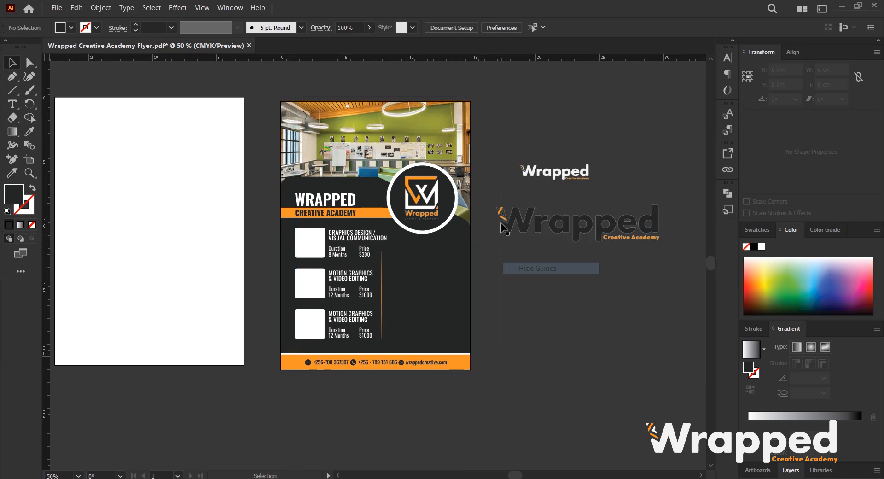
# Nudge the large Wrapped logo on the pasteboard slightly up and to the right.
pyautogui.keyDown('alt'); pyautogui.scroll(1, 386, 266); pyautogui.keyUp('alt')
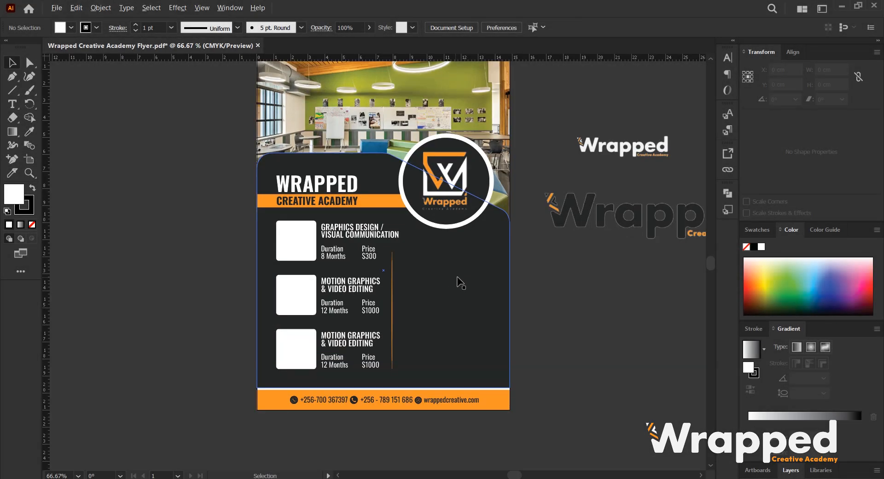
pyautogui.hscroll(3, 484, 267)
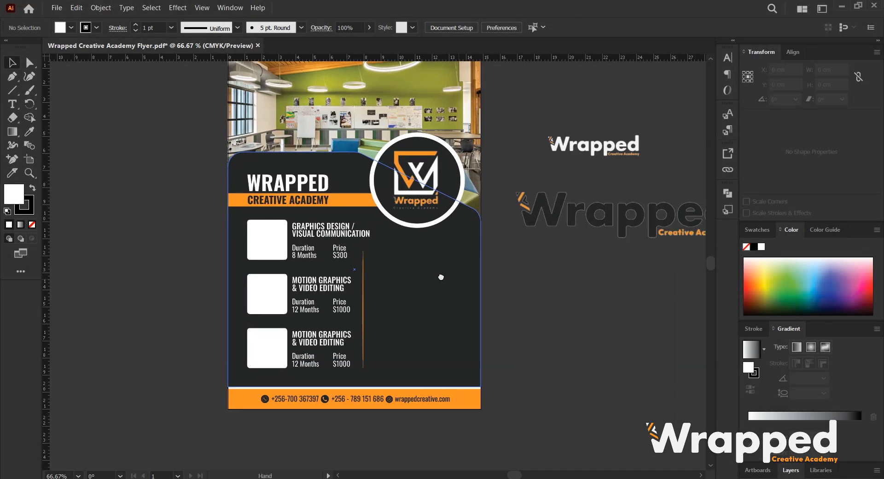
pyautogui.moveTo(548, 234); pyautogui.dragTo(570, 216)
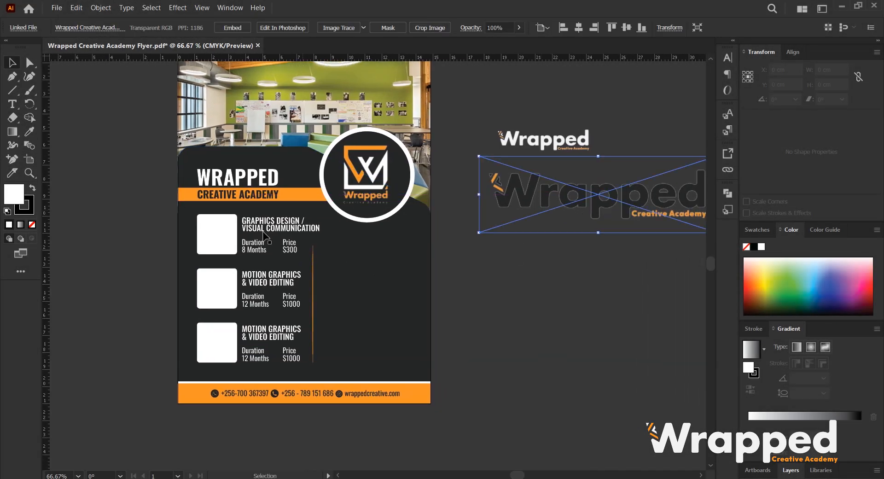
# Duplicate the first course title to the right of the orange divider and start retyping its text.
pyautogui.click(276, 229)
pyautogui.keyDown('alt'); pyautogui.moveTo(303, 228); pyautogui.dragTo(381, 263); pyautogui.keyUp('alt')
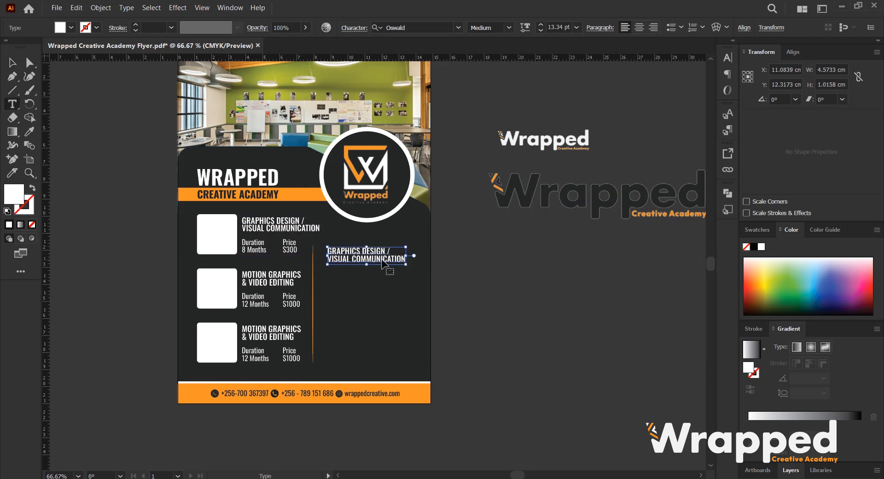
pyautogui.hotkey('ctrl', 'a')
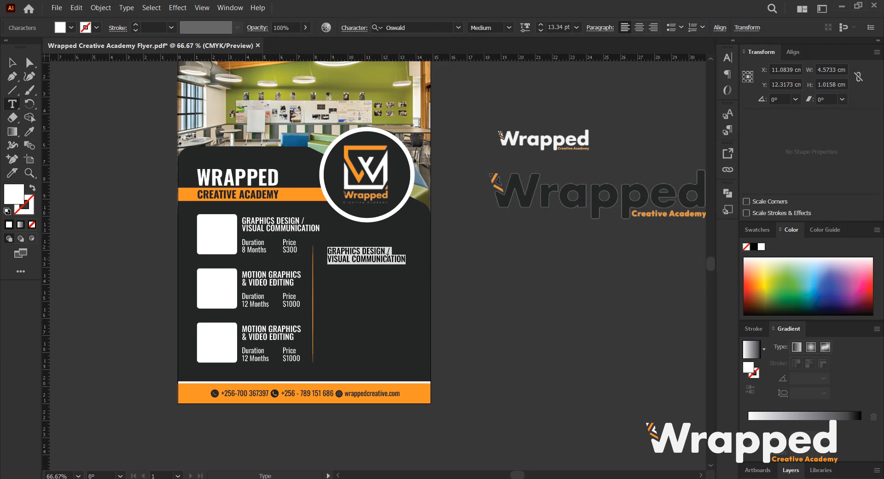
pyautogui.write('EN')
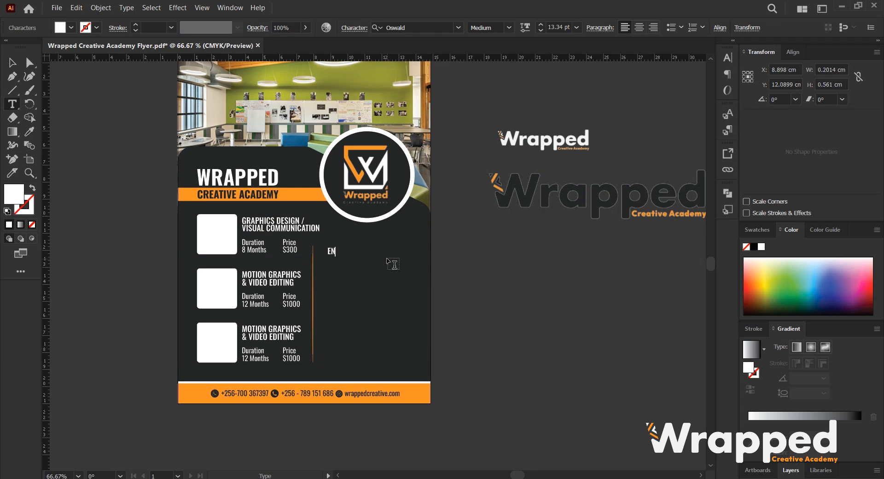
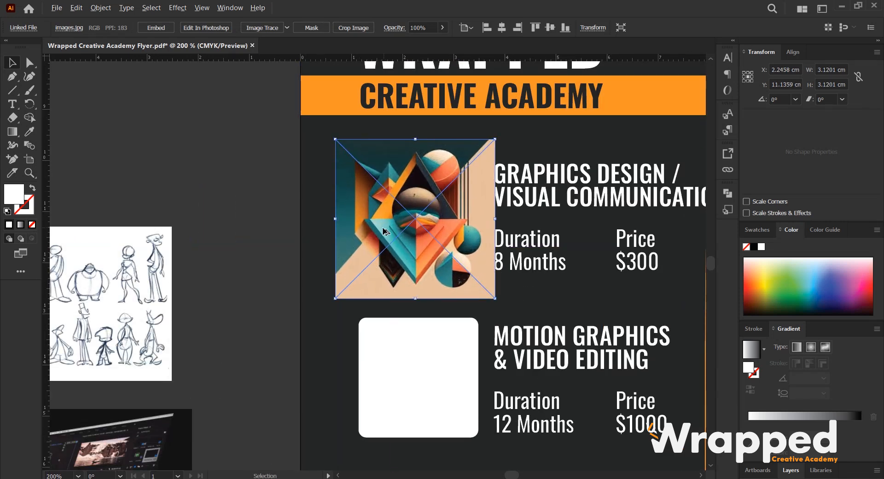
# Send the abstract artwork behind the first course's white rounded square and make a clipping mask with the square.
pyautogui.scroll(-1, 385, 232)
pyautogui.rightClick(404, 210)
pyautogui.moveTo(485, 345)
pyautogui.click(530, 372)
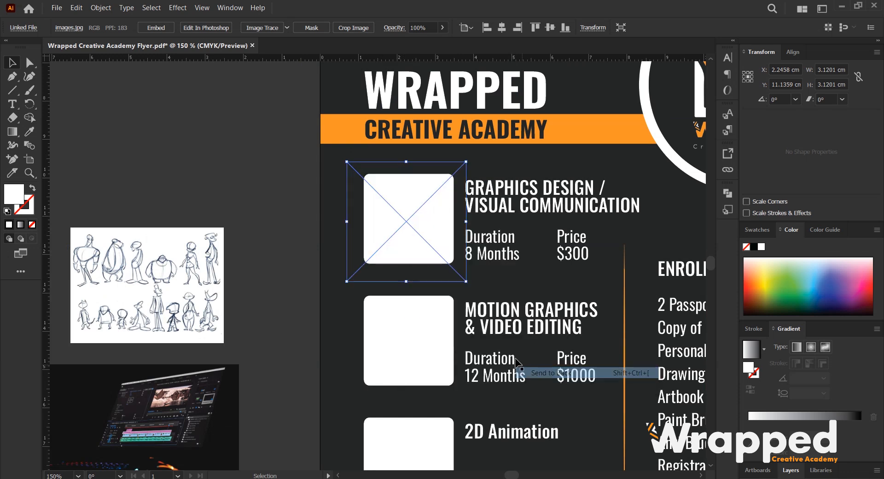
pyautogui.keyDown('shift'); pyautogui.click(416, 195); pyautogui.keyUp('shift')
pyautogui.rightClick(418, 187)
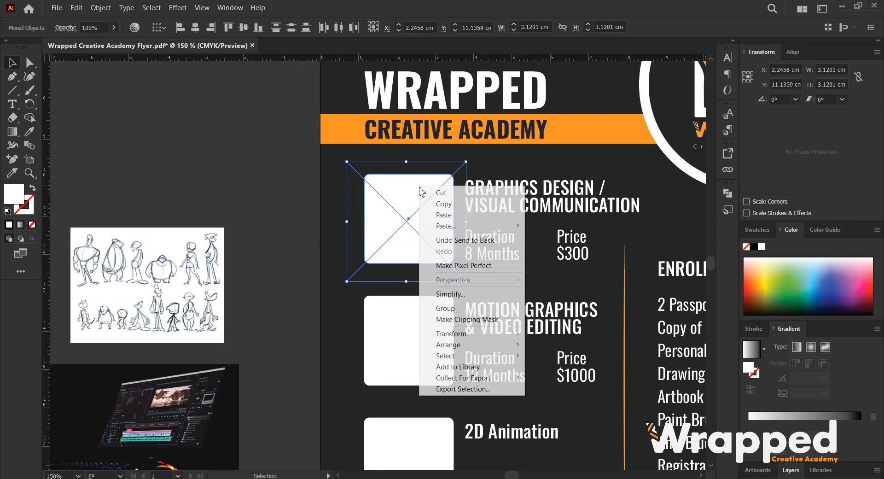
pyautogui.click(471, 319)
pyautogui.click(250, 188)
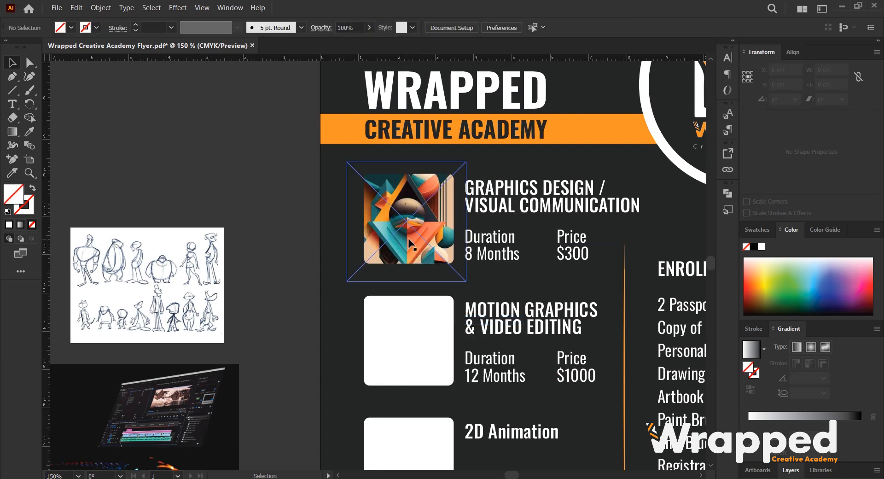
# Resize the abstract artwork inside the first clipping mask so it fills the rounded square.
pyautogui.scroll(1, 408, 238)
pyautogui.keyDown('ctrl'); pyautogui.click(421, 211); pyautogui.keyUp('ctrl')
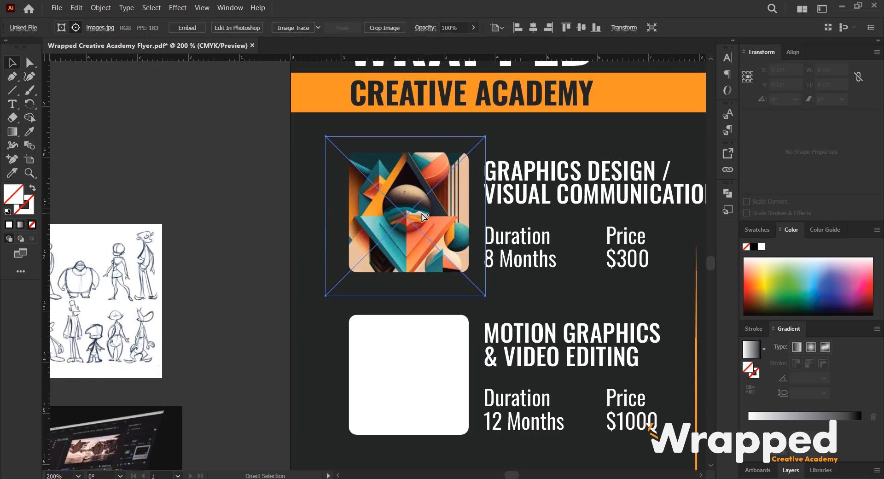
pyautogui.moveTo(485, 136); pyautogui.dragTo(474, 147)
pyautogui.moveTo(337, 284); pyautogui.dragTo(346, 282)
pyautogui.click(224, 240)
pyautogui.scroll(-2, 263, 242)
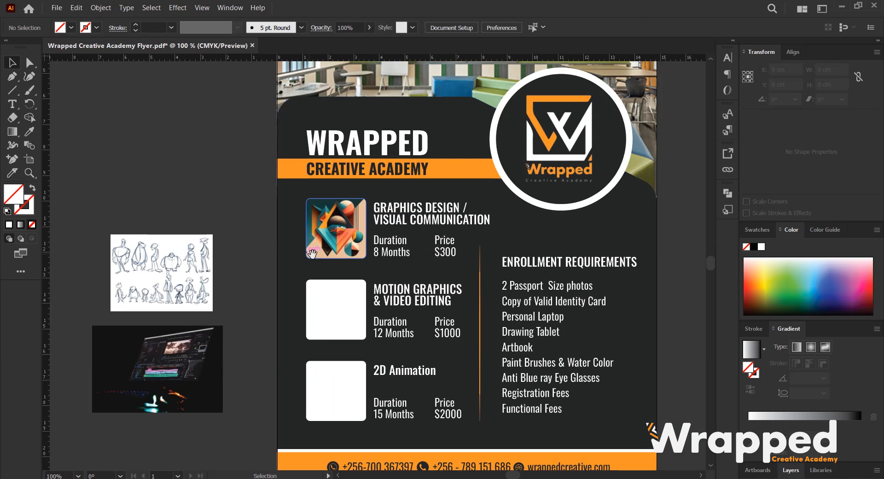
# Move the laptop editing photo onto the second course square, send it behind, and clip it into the square.
pyautogui.moveTo(312, 252); pyautogui.dragTo(327, 200)
pyautogui.click(174, 227)
pyautogui.moveTo(153, 317)
pyautogui.mouseDown()
pyautogui.moveTo(329, 259)
pyautogui.moveTo(258, 258)
pyautogui.moveTo(341, 230)
pyautogui.moveTo(372, 256)
pyautogui.mouseUp()
pyautogui.hotkey('ctrl', '=')
pyautogui.rightClick(356, 247)
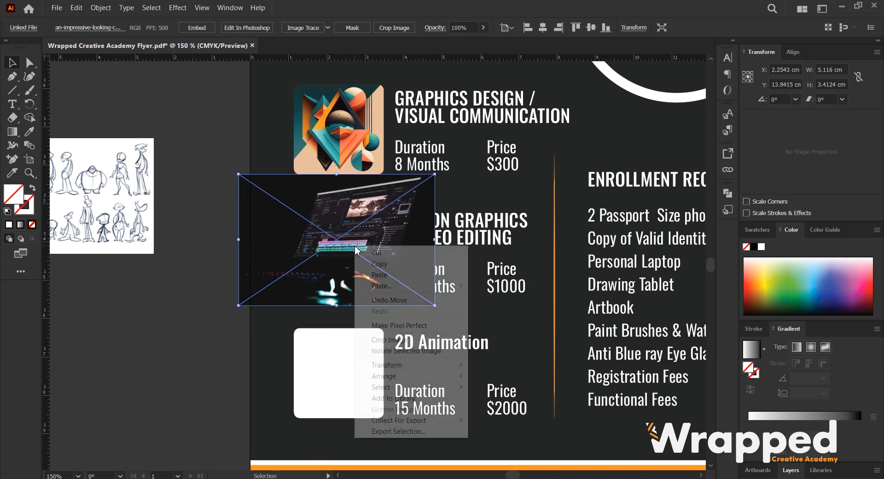
pyautogui.moveTo(451, 376)
pyautogui.click(503, 409)
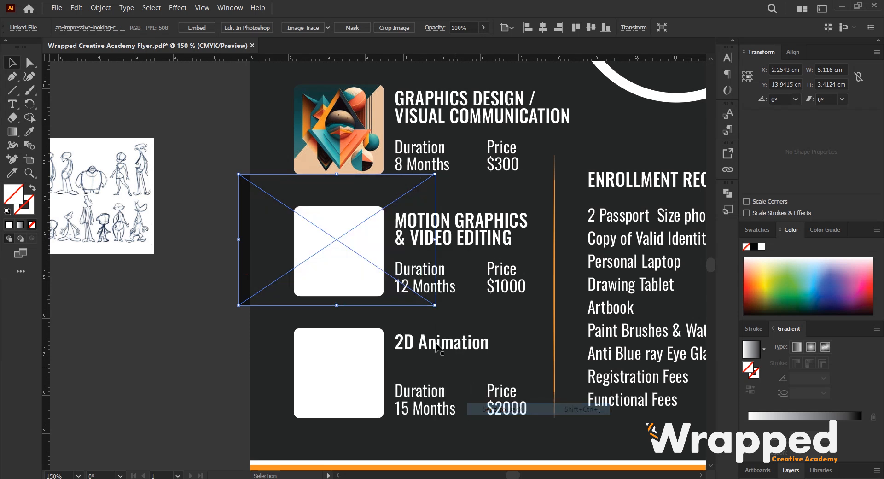
pyautogui.keyDown('shift'); pyautogui.click(361, 225); pyautogui.keyUp('shift')
pyautogui.rightClick(380, 206)
pyautogui.click(405, 343)
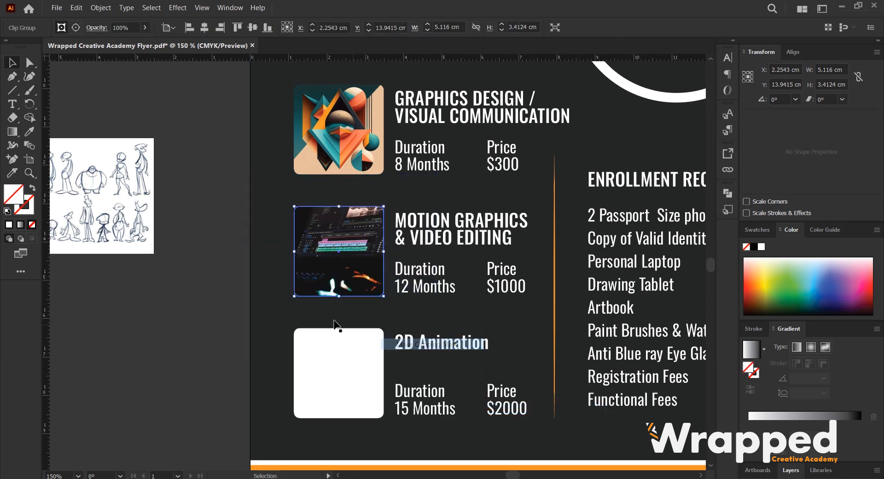
pyautogui.click(183, 296)
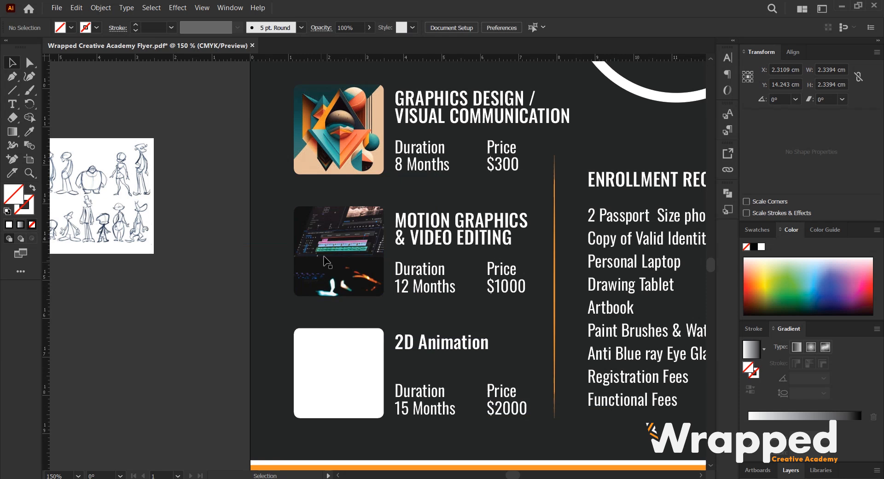
# Resize and nudge the laptop photo inside the second mask to frame it within the rounded square.
pyautogui.click(343, 234)
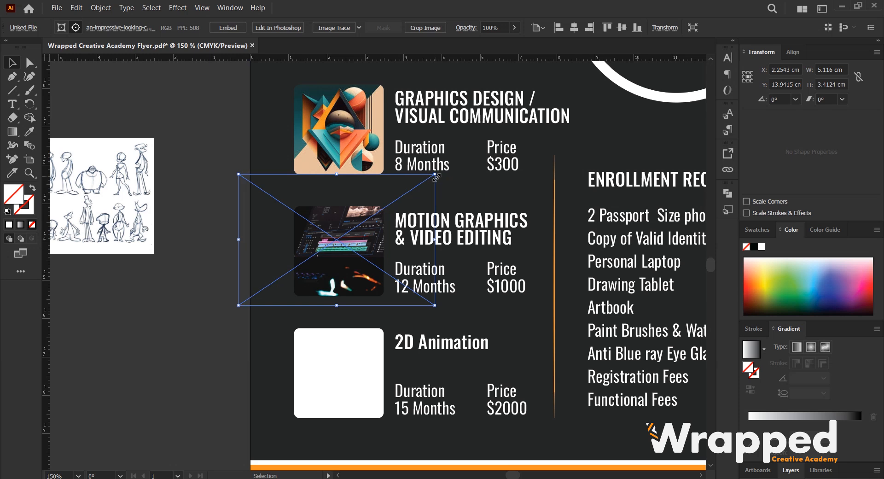
pyautogui.moveTo(435, 173); pyautogui.dragTo(413, 205)
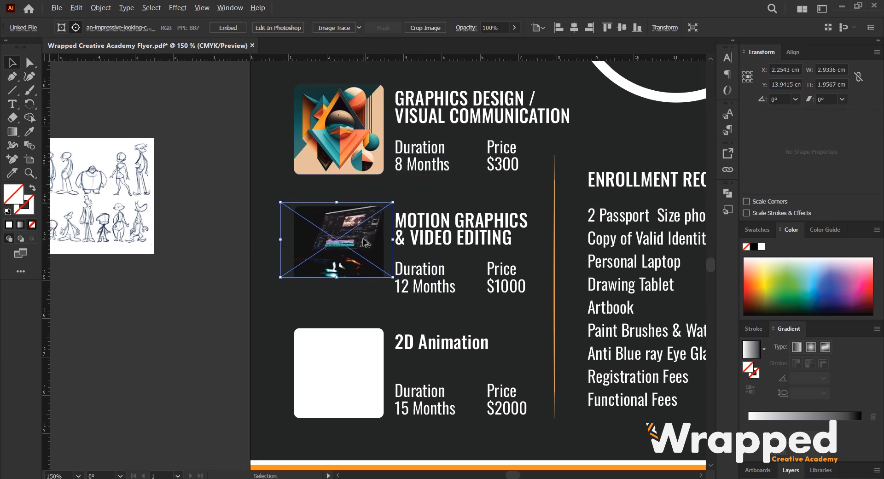
pyautogui.scroll(3, 365, 243)
pyautogui.scroll(-2, 405, 308)
pyautogui.moveTo(425, 261); pyautogui.dragTo(489, 319)
pyautogui.press('Left')
pyautogui.press('Left')
pyautogui.press('Left')
pyautogui.press('Left')
pyautogui.press('Left')
pyautogui.press('Left')
pyautogui.press('Left')
pyautogui.press('Left')
pyautogui.press('Left')
pyautogui.press('Left')
pyautogui.press('Left')
pyautogui.press('Left')
pyautogui.press('Left')
pyautogui.press('Left')
pyautogui.press('Left')
pyautogui.press('Left')
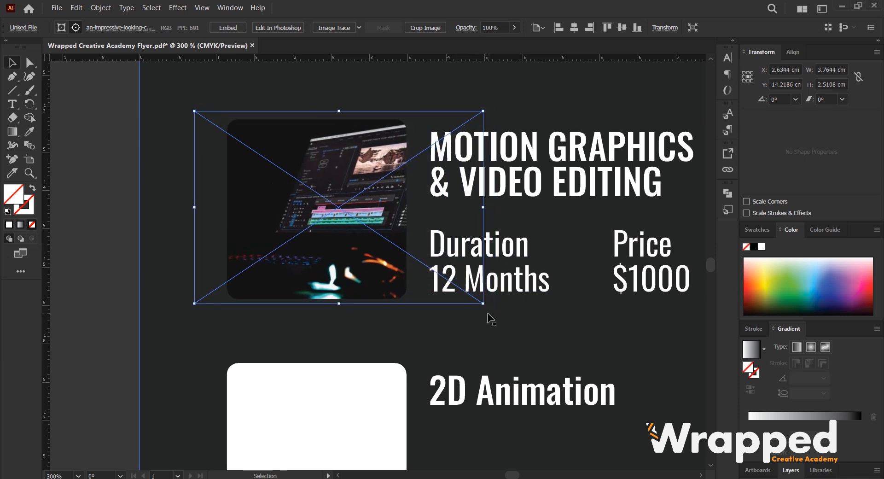
pyautogui.press('Left')
pyautogui.press('Left')
pyautogui.press('Left')
pyautogui.press('Left')
pyautogui.press('Left')
pyautogui.press('Left')
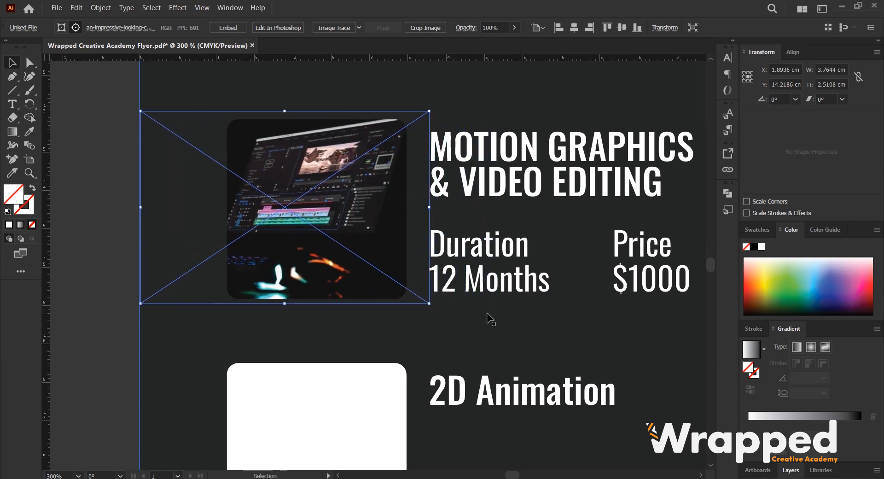
pyautogui.press('Right')
pyautogui.press('Down')
pyautogui.scroll(-3, 365, 245)
pyautogui.scroll(1, 339, 265)
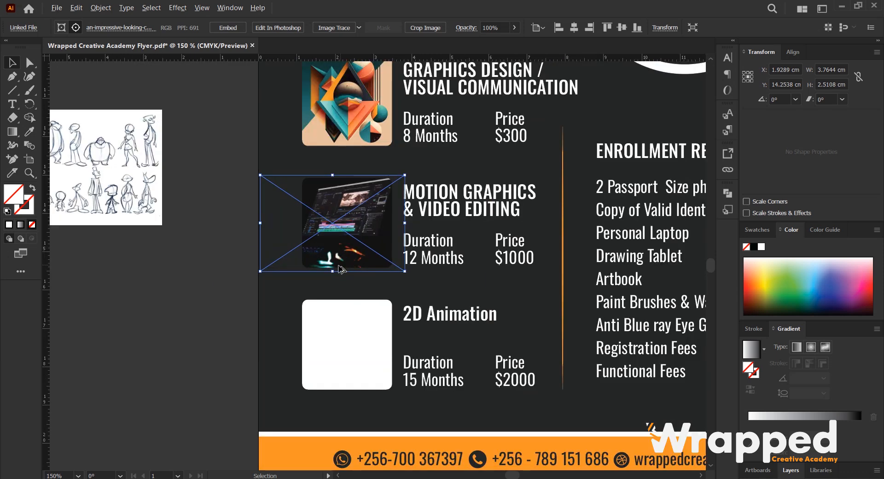
# Move the character sketches onto the third course square, send them behind it, and clip them into the square.
pyautogui.click(127, 228)
pyautogui.moveTo(145, 216)
pyautogui.mouseDown()
pyautogui.moveTo(236, 331)
pyautogui.moveTo(392, 407)
pyautogui.moveTo(397, 396)
pyautogui.mouseUp()
pyautogui.moveTo(420, 289)
pyautogui.mouseDown()
pyautogui.moveTo(405, 296)
pyautogui.moveTo(410, 303)
pyautogui.moveTo(421, 299)
pyautogui.moveTo(369, 280)
pyautogui.mouseUp()
pyautogui.scroll(-2, 350, 339)
pyautogui.scroll(2, 348, 298)
pyautogui.rightClick(363, 260)
pyautogui.moveTo(415, 389)
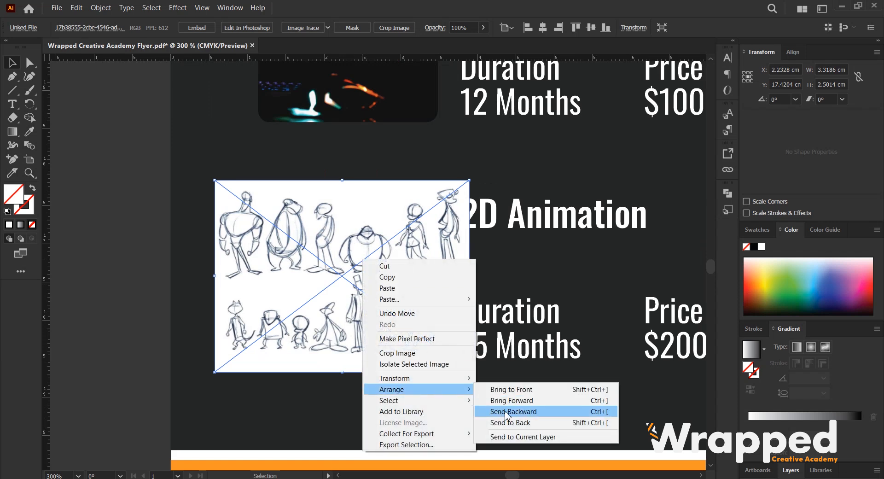
pyautogui.click(571, 420)
pyautogui.keyDown('shift'); pyautogui.click(363, 214); pyautogui.keyUp('shift')
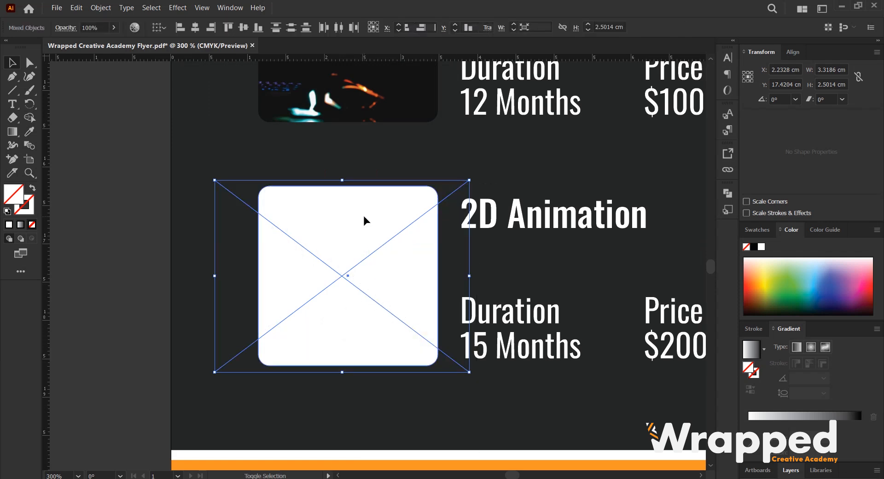
pyautogui.rightClick(362, 204)
pyautogui.click(408, 340)
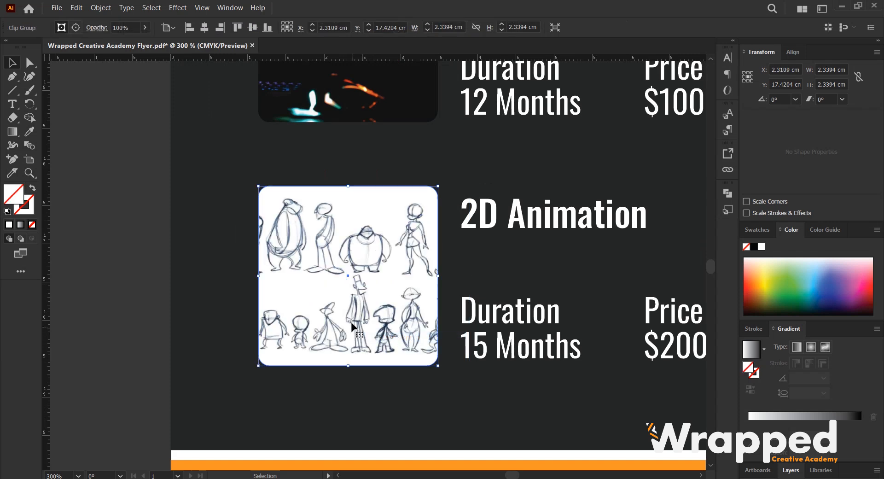
pyautogui.scroll(-2, 353, 325)
pyautogui.click(213, 299)
# Color the ENROLLMENT REQUIREMENTS heading orange by sampling the orange bar with the Eyedropper.
pyautogui.scroll(-2, 214, 299)
pyautogui.scroll(3, 258, 313)
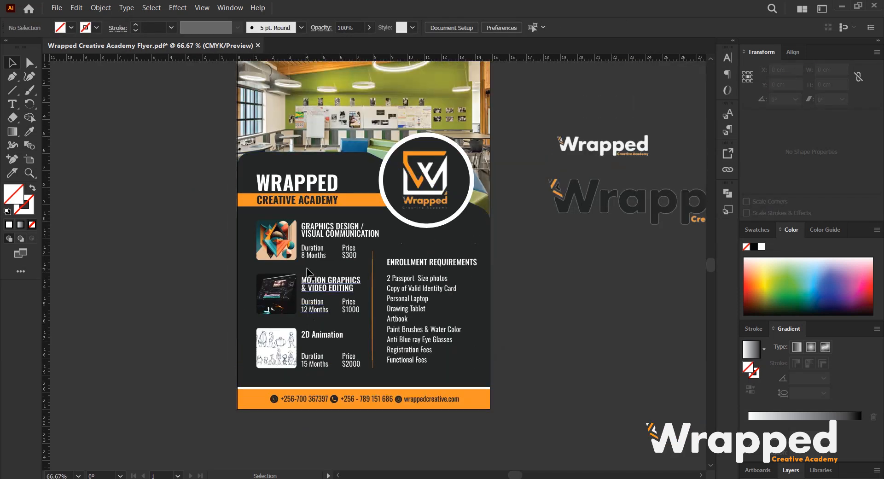
pyautogui.scroll(1, 376, 263)
pyautogui.scroll(-2, 375, 262)
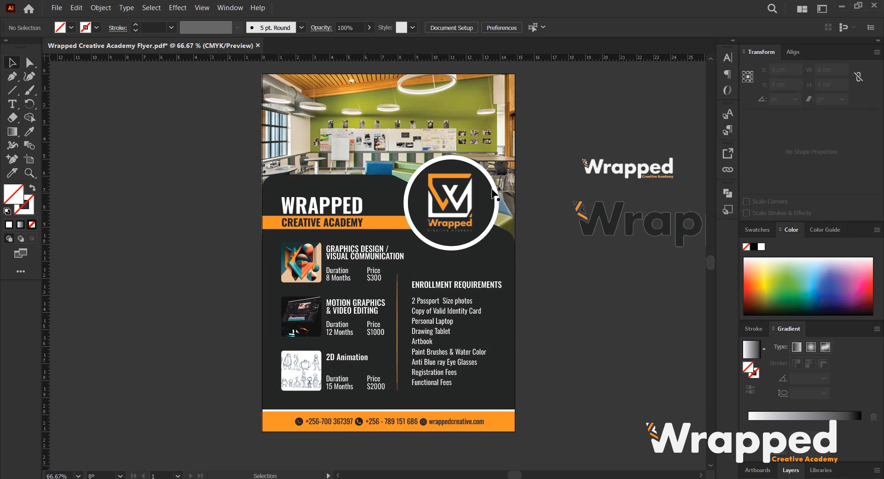
pyautogui.scroll(2, 507, 256)
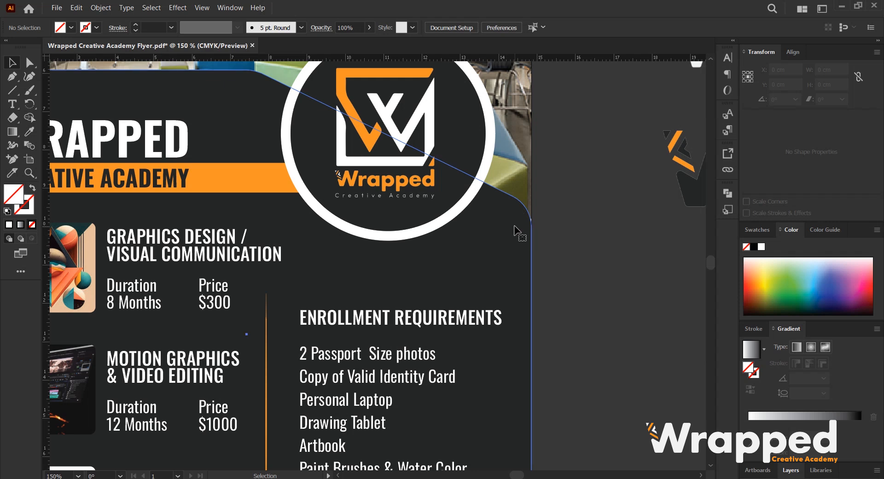
pyautogui.click(515, 227)
pyautogui.scroll(-3, 512, 234)
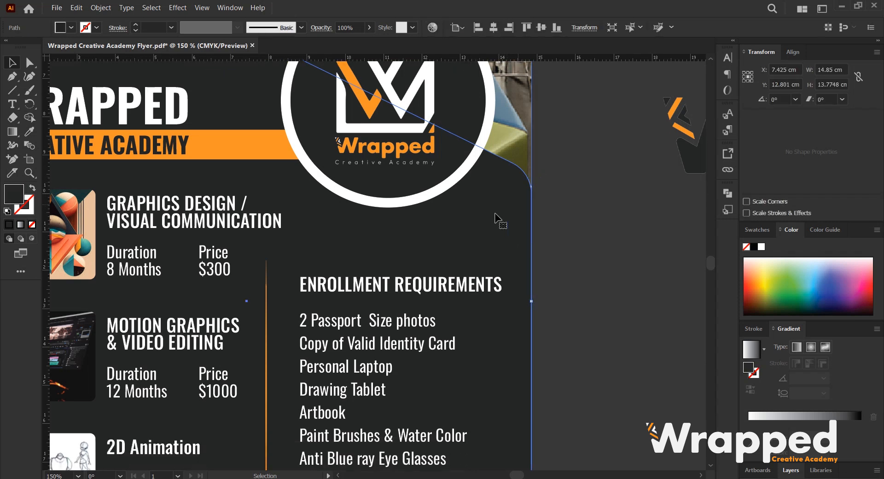
pyautogui.scroll(-2, 483, 243)
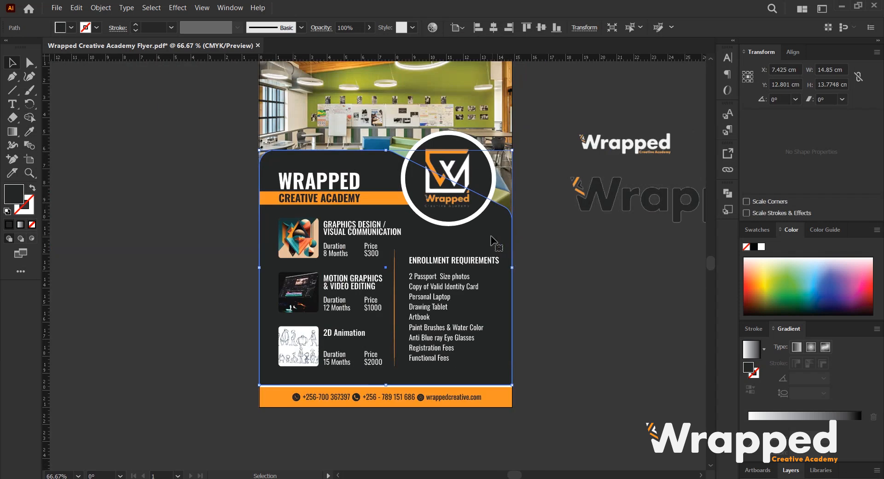
pyautogui.moveTo(454, 245); pyautogui.dragTo(467, 226)
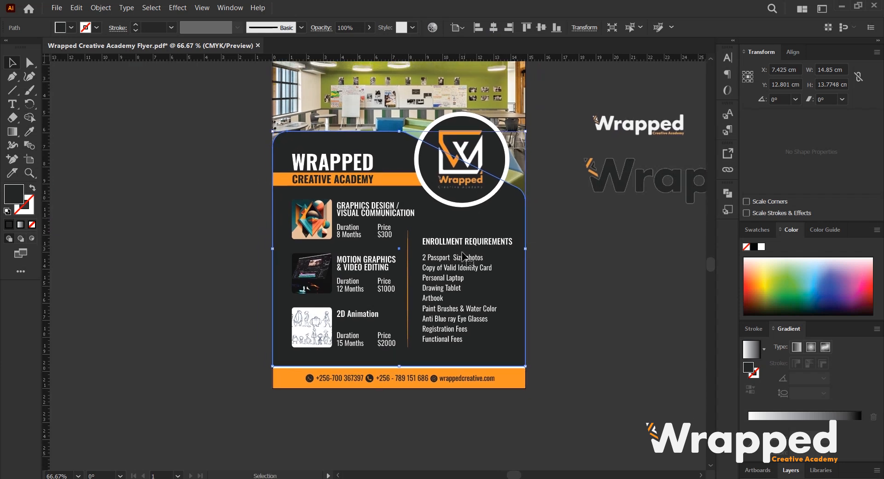
pyautogui.click(479, 242)
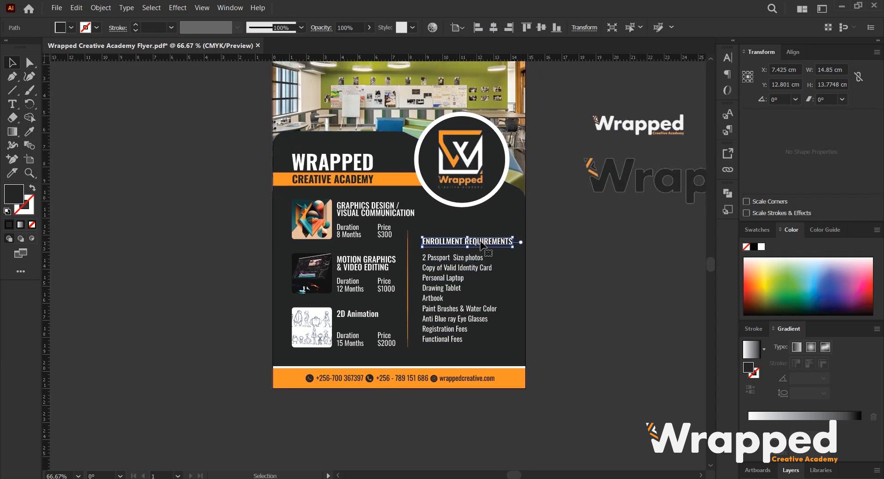
pyautogui.scroll(2, 493, 251)
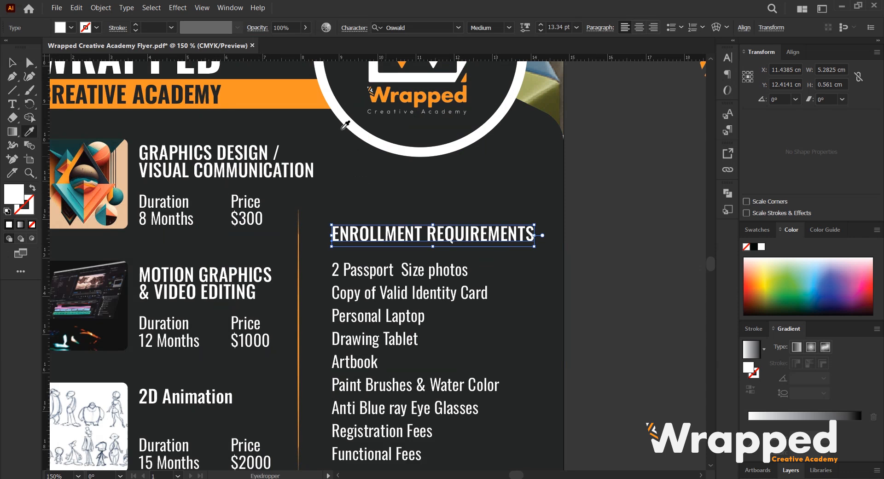
pyautogui.click(328, 88)
pyautogui.scroll(-1, 329, 152)
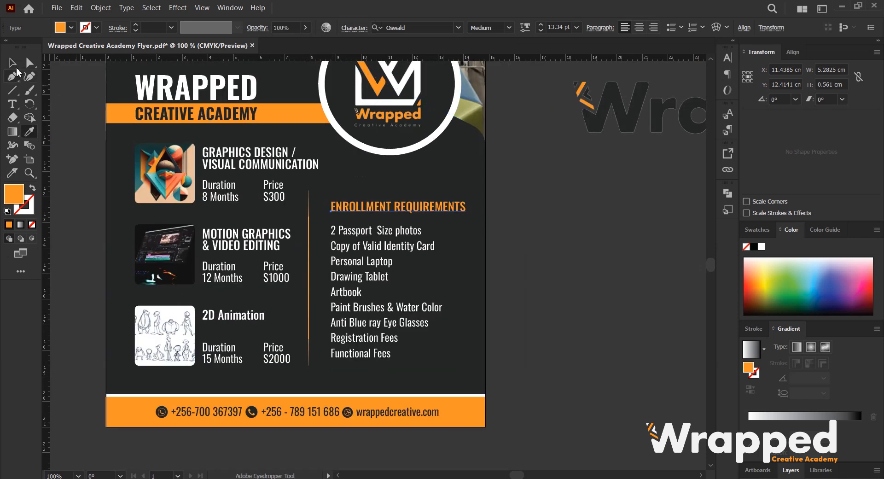
# Switch to File Explorer and bring the maze-pattern EPS from the desktop's VECTORS 25 folder into the flyer.
pyautogui.scroll(-1, 325, 235)
pyautogui.moveTo(314, 256); pyautogui.dragTo(366, 299)
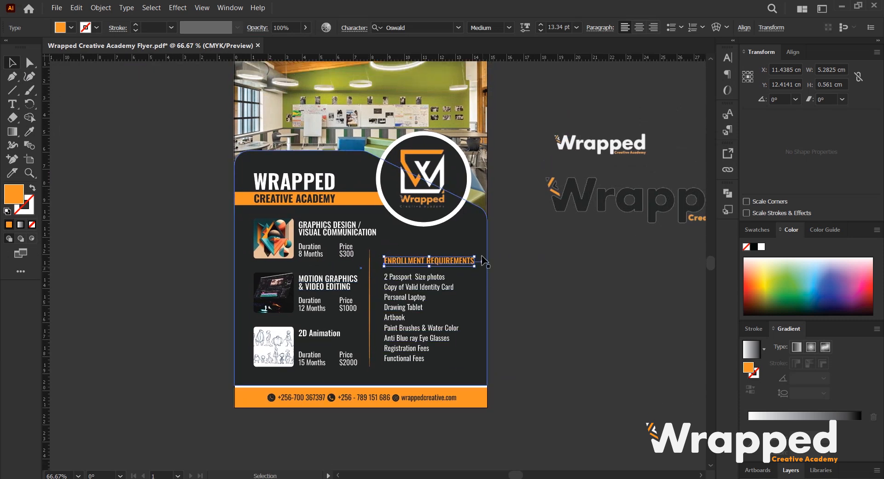
pyautogui.click(487, 241)
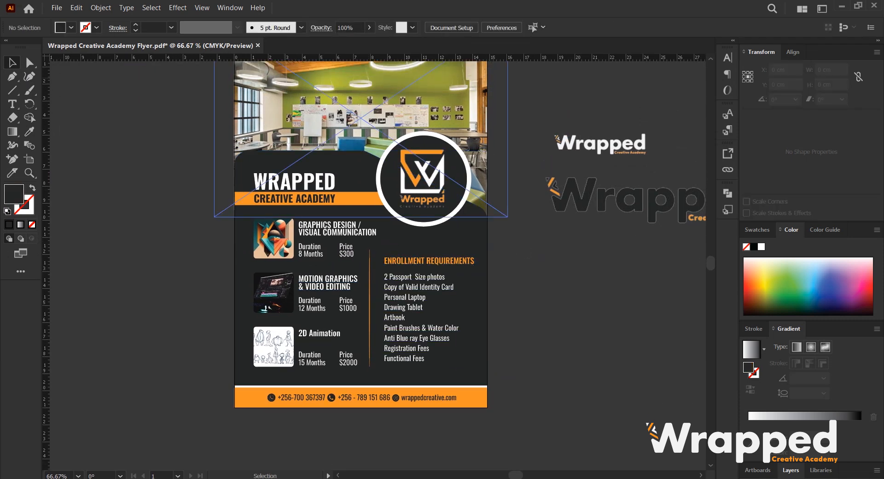
pyautogui.hotkey('alt', 'Tab')
pyautogui.click(49, 129)
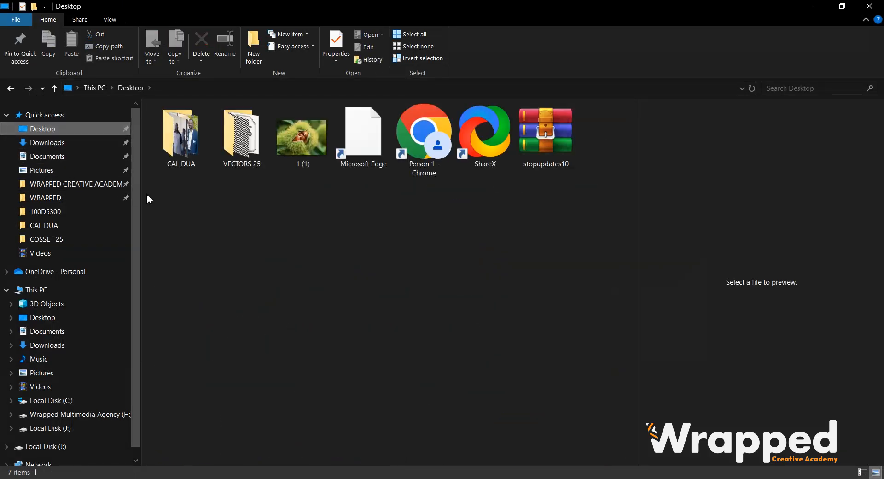
pyautogui.doubleClick(241, 152)
pyautogui.click(288, 162)
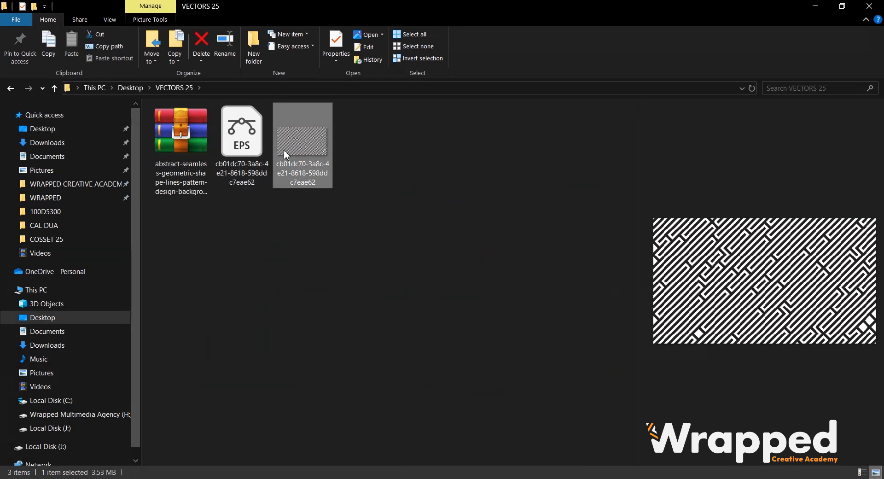
pyautogui.click(244, 147)
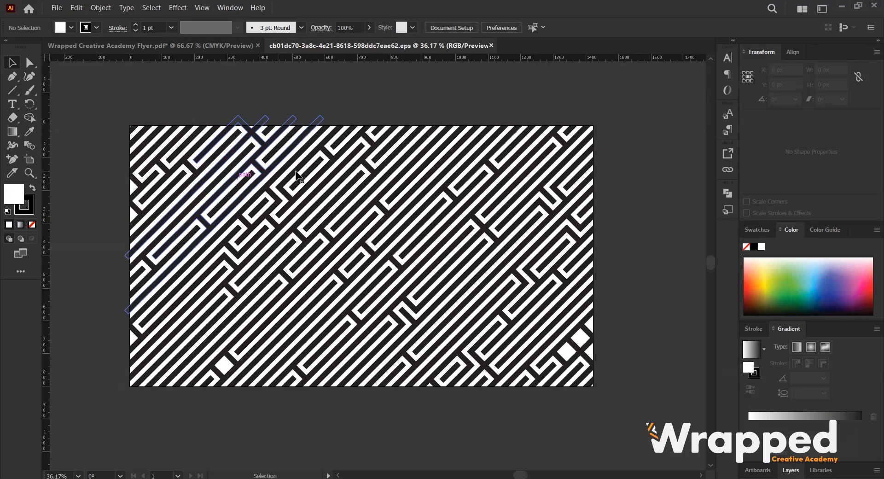
pyautogui.moveTo(297, 176); pyautogui.dragTo(428, 224)
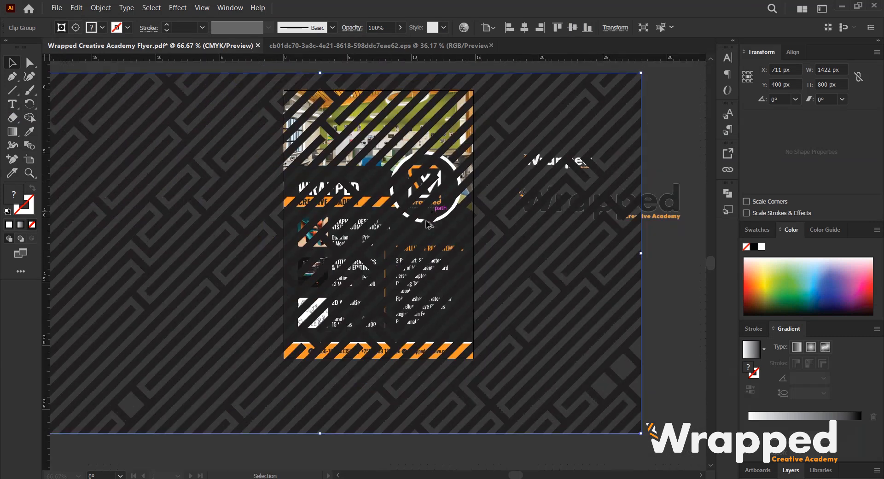
# Scale the maze pattern down to about 15.7 × 8.8 cm and move it onto the pasteboard left of the flyer.
pyautogui.scroll(-3, 430, 223)
pyautogui.scroll(3, 475, 171)
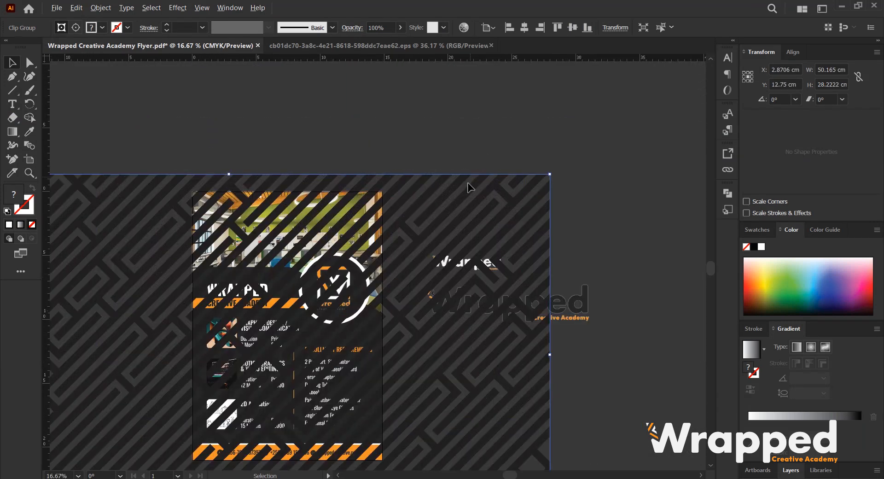
pyautogui.scroll(-5, 505, 192)
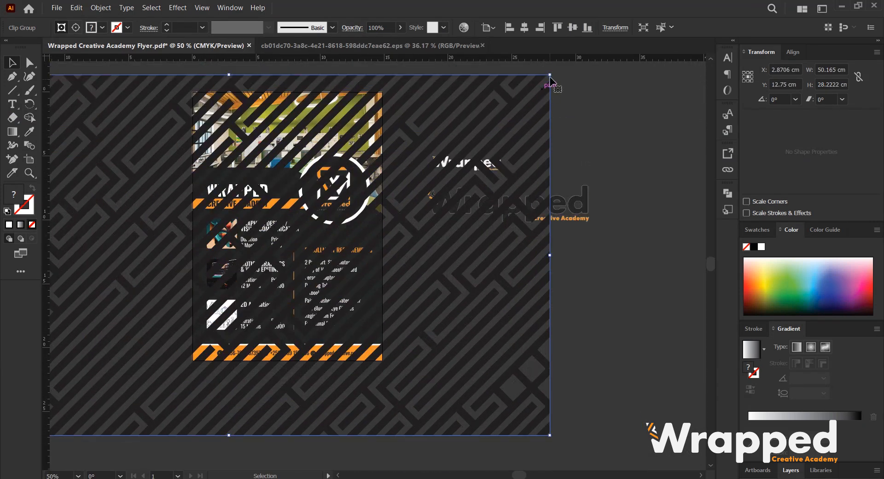
pyautogui.moveTo(549, 74); pyautogui.dragTo(395, 199)
pyautogui.moveTo(327, 205); pyautogui.dragTo(507, 188)
pyautogui.moveTo(357, 239); pyautogui.dragTo(188, 253)
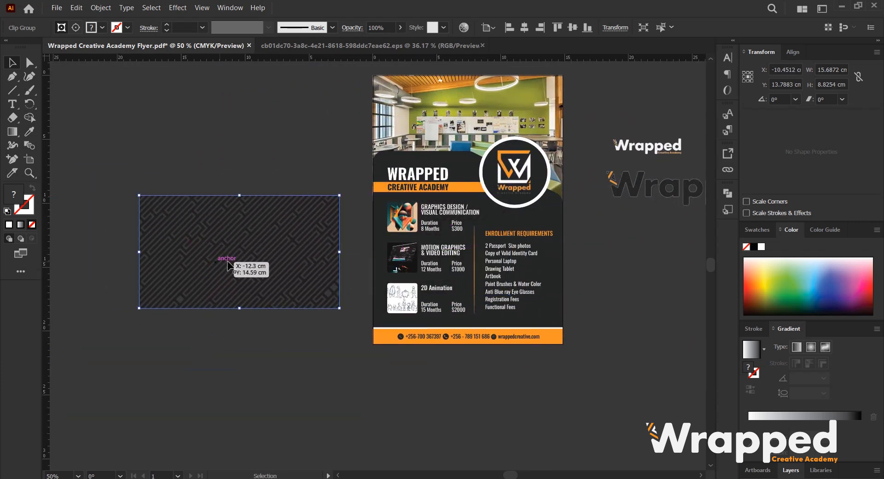
# Enlarge the maze pattern to about 20.3 × 11.4 cm and rotate it 90°.
pyautogui.moveTo(329, 307); pyautogui.dragTo(376, 348)
pyautogui.moveTo(256, 304); pyautogui.dragTo(279, 266)
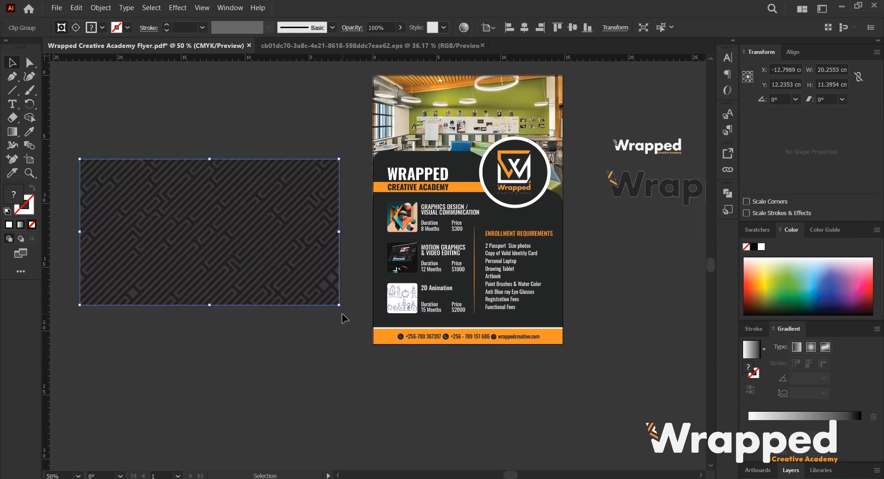
pyautogui.moveTo(340, 311); pyautogui.dragTo(282, 112)
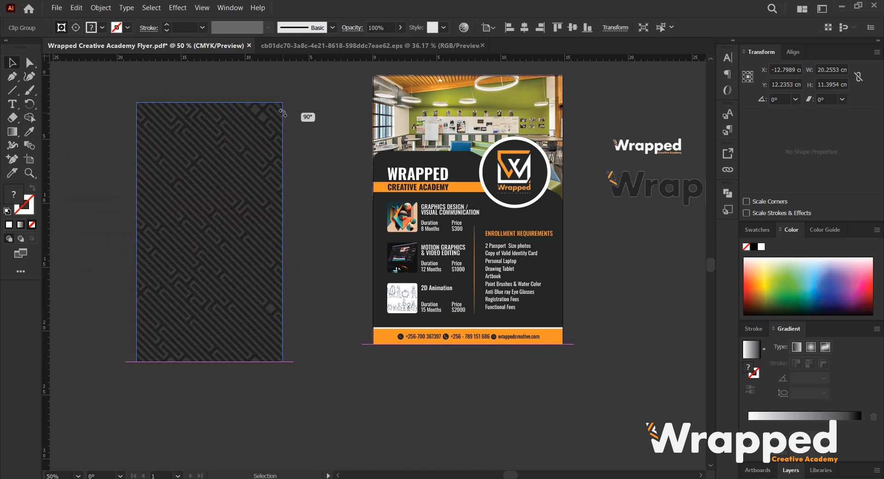
# Resize the rotated maze pattern to about 15.5 × 27.6 cm on the pasteboard.
pyautogui.keyDown('shift'); pyautogui.click(279, 361); pyautogui.keyUp('shift')
pyautogui.keyDown('shift'); pyautogui.click(280, 362); pyautogui.keyUp('shift')
pyautogui.moveTo(282, 362); pyautogui.dragTo(350, 438)
pyautogui.moveTo(382, 338); pyautogui.dragTo(383, 338)
pyautogui.moveTo(204, 307); pyautogui.dragTo(357, 308)
pyautogui.hotkey('ctrl', 'z')
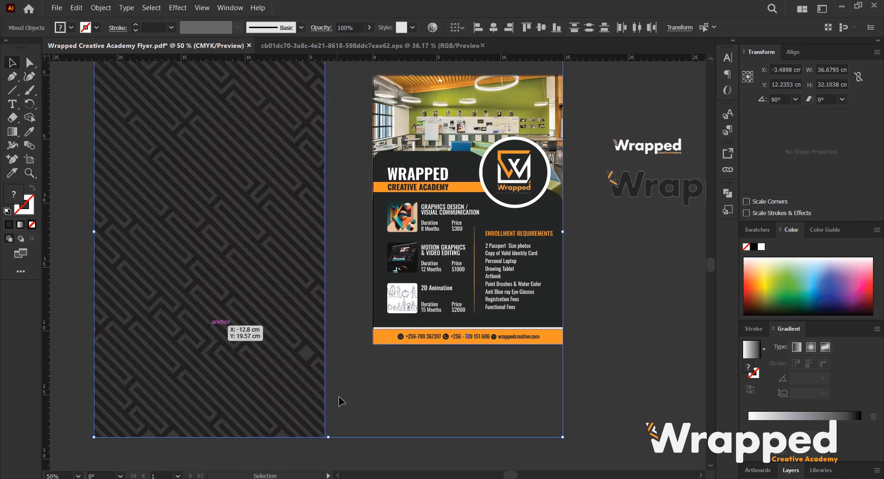
pyautogui.click(339, 396)
pyautogui.moveTo(203, 279); pyautogui.dragTo(469, 266)
pyautogui.scroll(4, 571, 92)
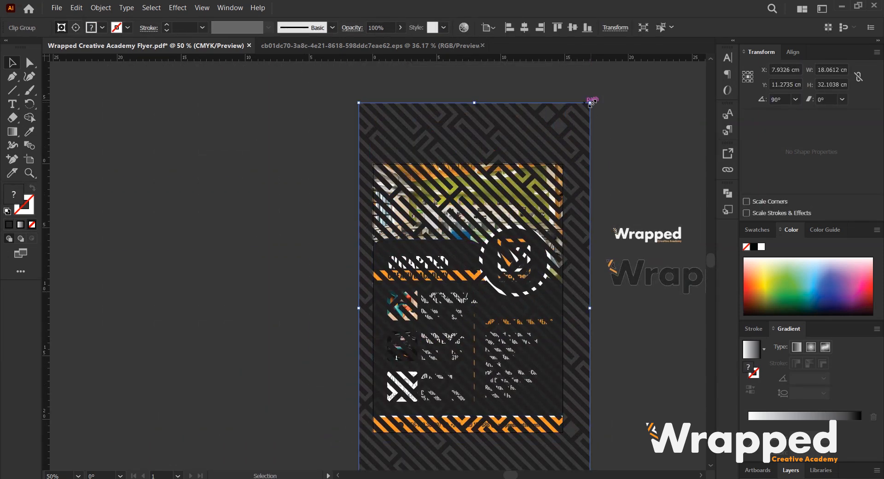
pyautogui.moveTo(591, 105); pyautogui.dragTo(298, 137)
pyautogui.scroll(-3, 197, 191)
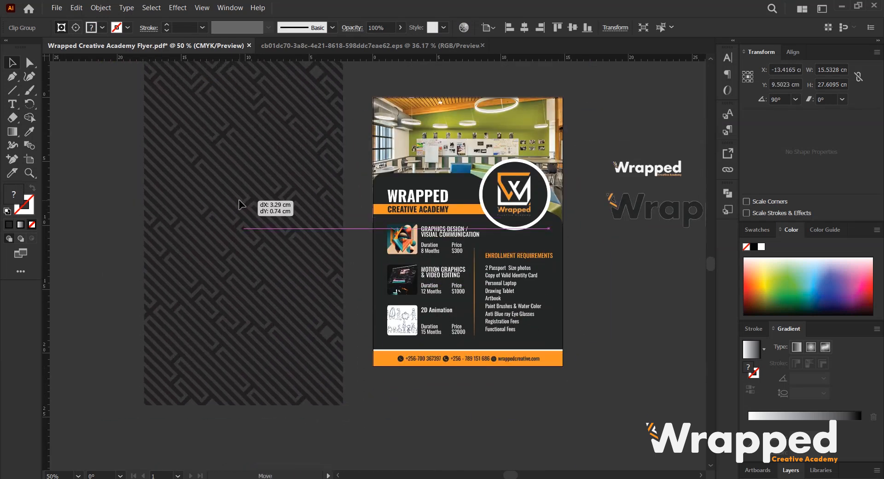
# Release the maze pattern's clipping mask and select the pattern artwork.
pyautogui.scroll(2, 220, 205)
pyautogui.rightClick(215, 168)
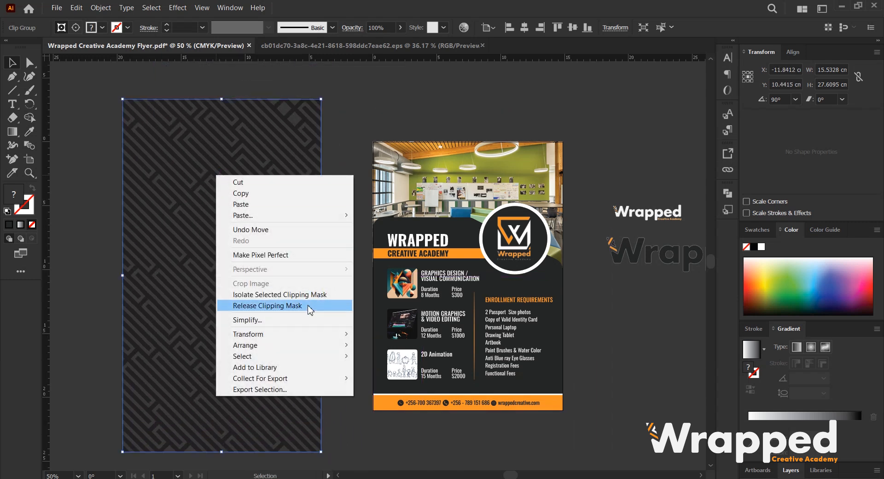
pyautogui.click(336, 304)
pyautogui.click(606, 168)
pyautogui.click(272, 221)
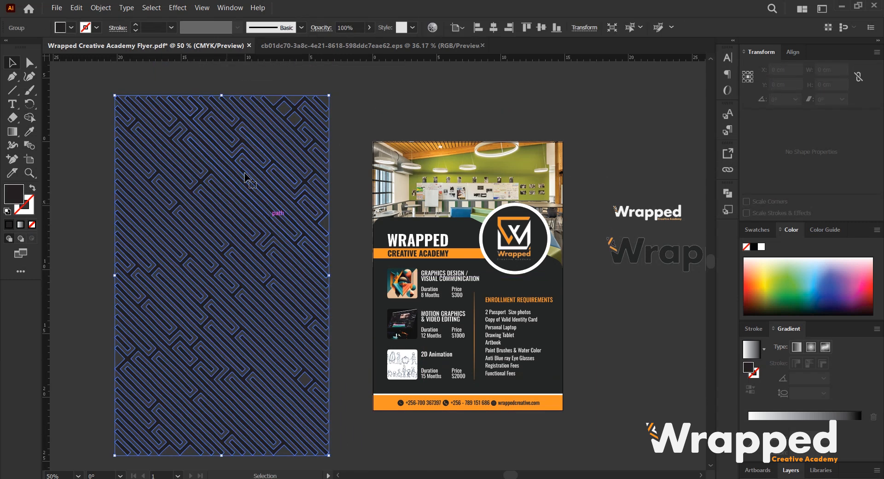
pyautogui.scroll(-2, 290, 199)
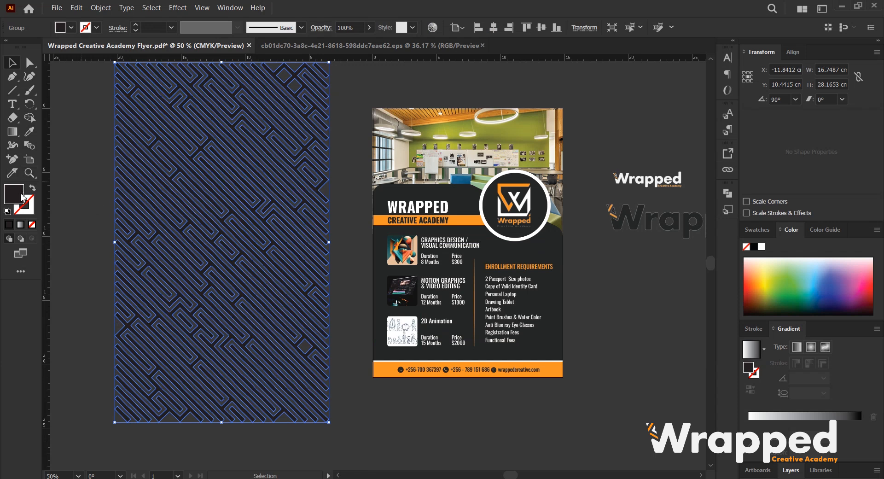
# Change the maze pattern's fill color to white.
pyautogui.click(71, 27)
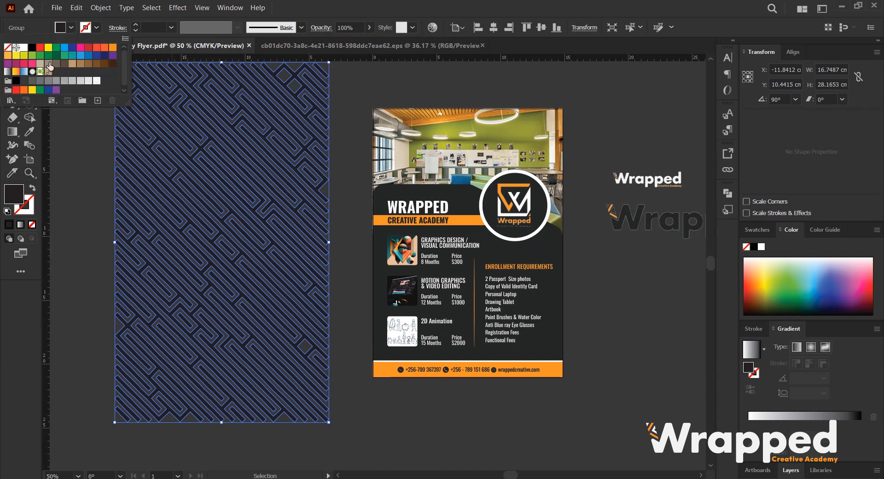
pyautogui.click(96, 80)
pyautogui.click(16, 47)
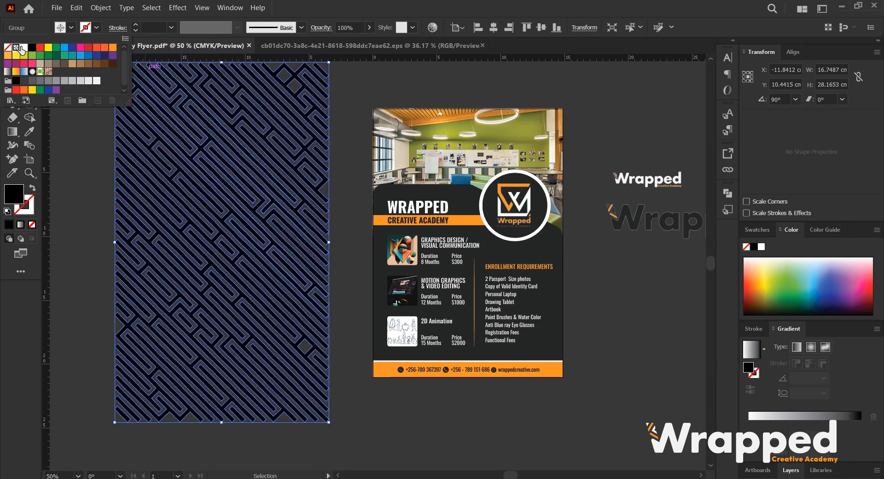
pyautogui.click(24, 48)
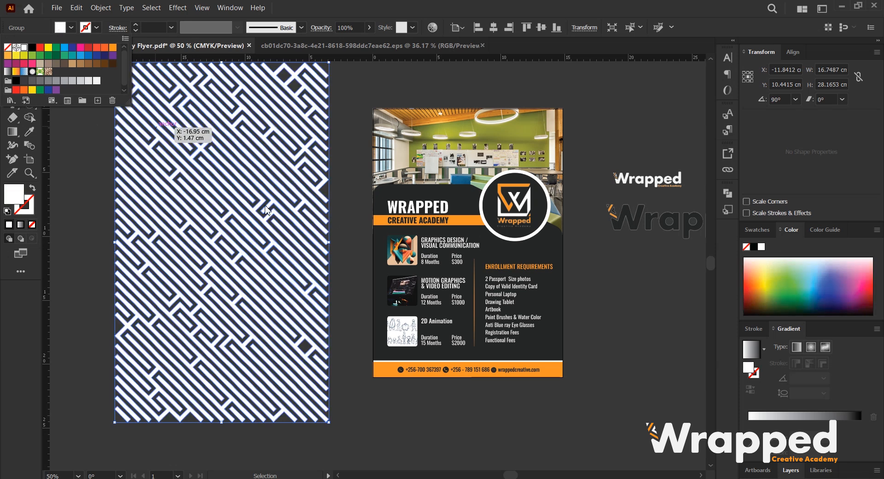
pyautogui.click(342, 193)
pyautogui.click(342, 192)
pyautogui.scroll(2, 302, 203)
# Select the white pattern with its frame and clip it back into the rectangle.
pyautogui.click(190, 185)
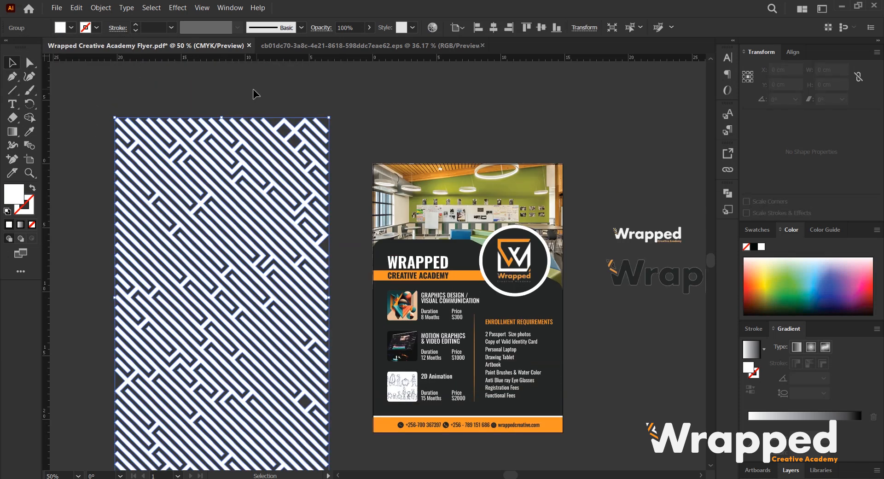
pyautogui.moveTo(252, 90); pyautogui.dragTo(235, 154)
pyautogui.rightClick(236, 155)
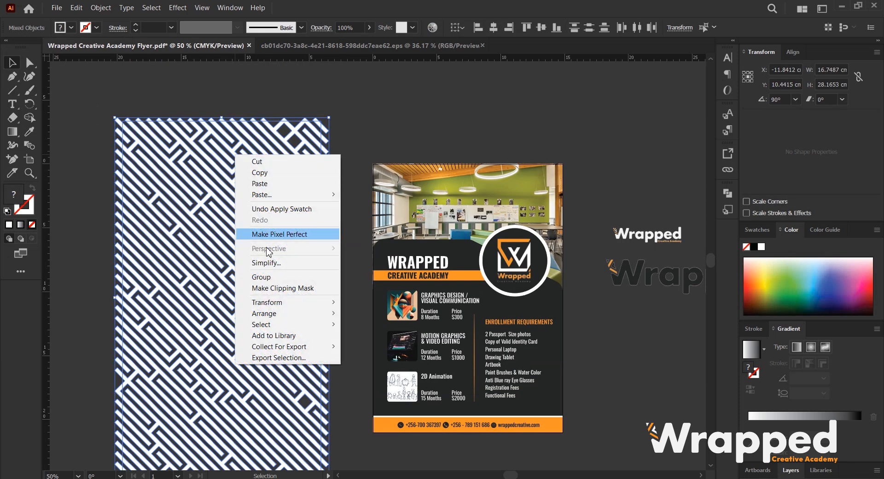
pyautogui.click(296, 288)
pyautogui.scroll(-2, 222, 229)
pyautogui.moveTo(221, 229)
pyautogui.mouseDown()
pyautogui.moveTo(356, 269)
pyautogui.moveTo(436, 252)
pyautogui.moveTo(223, 233)
pyautogui.mouseUp()
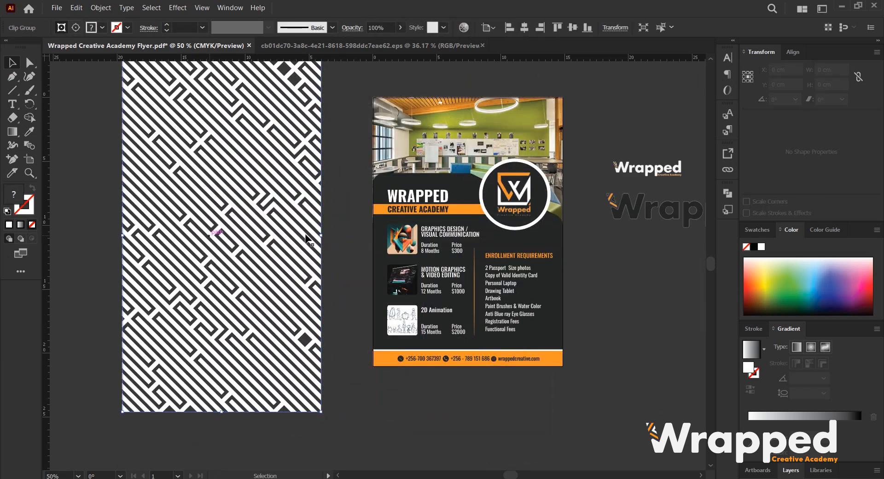
# Copy the flyer's dark angled panel onto the pasteboard and bring the copy in front of the pattern.
pyautogui.click(462, 184)
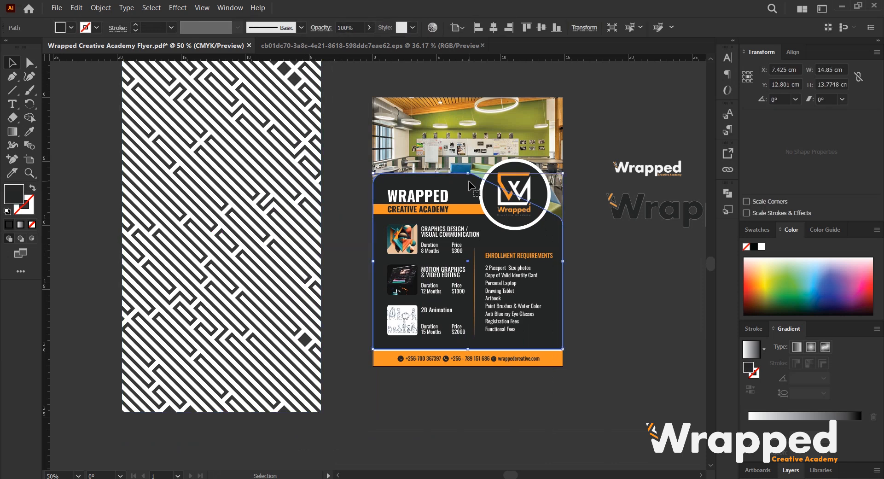
pyautogui.moveTo(469, 186); pyautogui.dragTo(220, 173)
pyautogui.rightClick(220, 172)
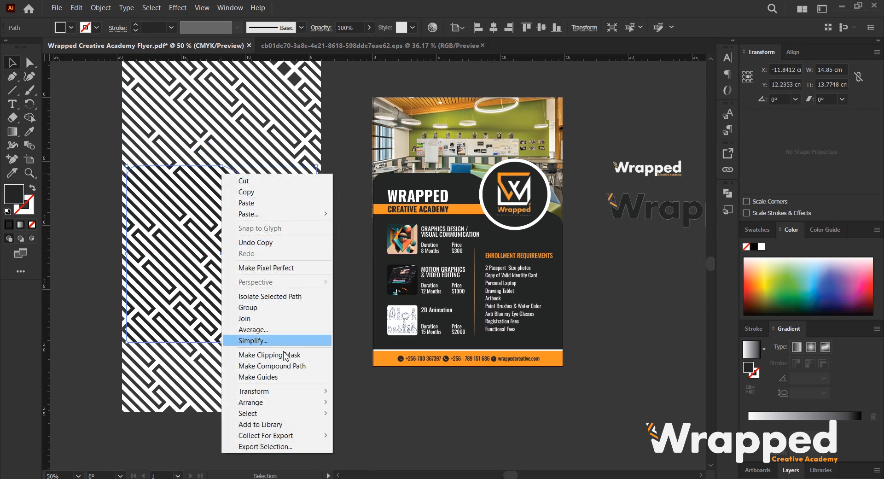
pyautogui.moveTo(311, 406)
pyautogui.click(352, 402)
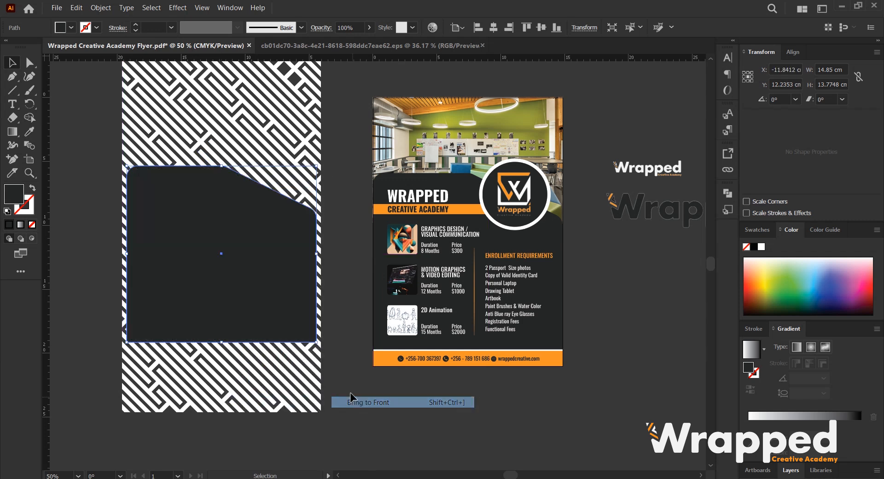
pyautogui.click(347, 284)
# Clip the white maze pattern into the copied dark panel shape.
pyautogui.hscroll(-3, 198, 226)
pyautogui.scroll(1, 198, 226)
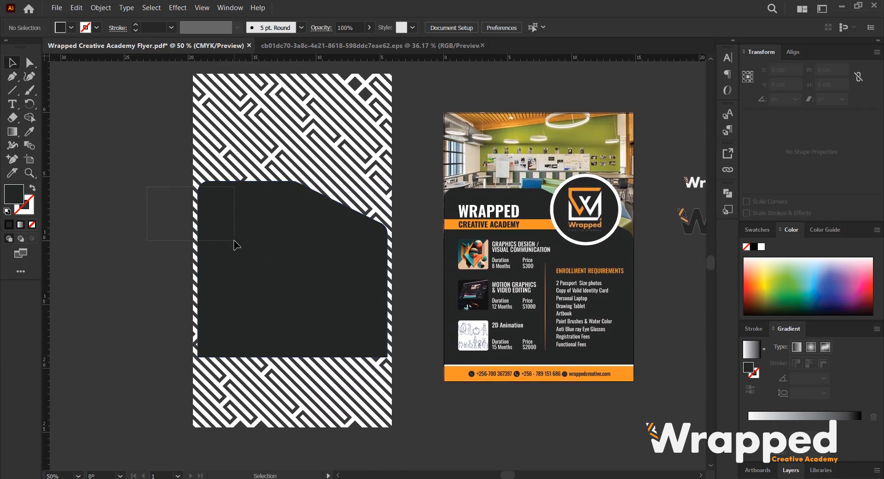
pyautogui.moveTo(234, 240); pyautogui.dragTo(234, 191)
pyautogui.rightClick(234, 190)
pyautogui.click(289, 327)
pyautogui.click(400, 277)
pyautogui.moveTo(410, 278); pyautogui.dragTo(350, 267)
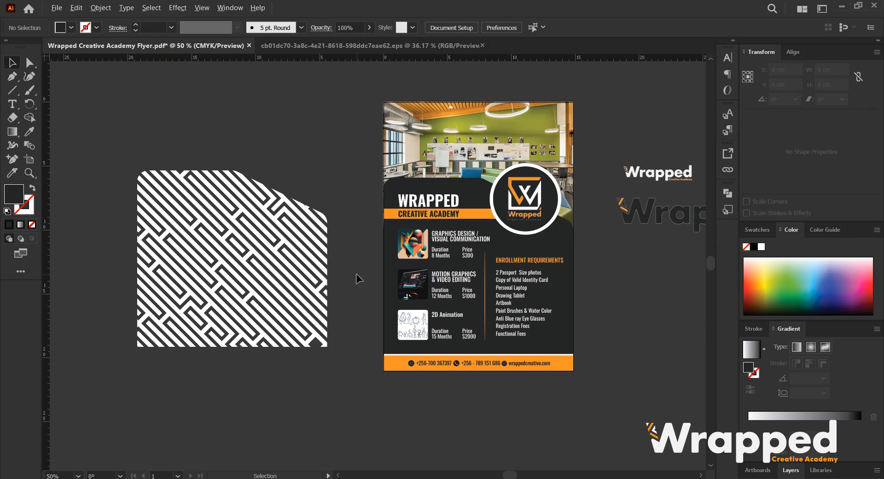
# Move the shaped maze pattern onto the flyer over the dark panel.
pyautogui.scroll(1, 355, 274)
pyautogui.scroll(-1, 224, 282)
pyautogui.moveTo(224, 282); pyautogui.dragTo(161, 281)
pyautogui.moveTo(109, 267); pyautogui.dragTo(405, 247)
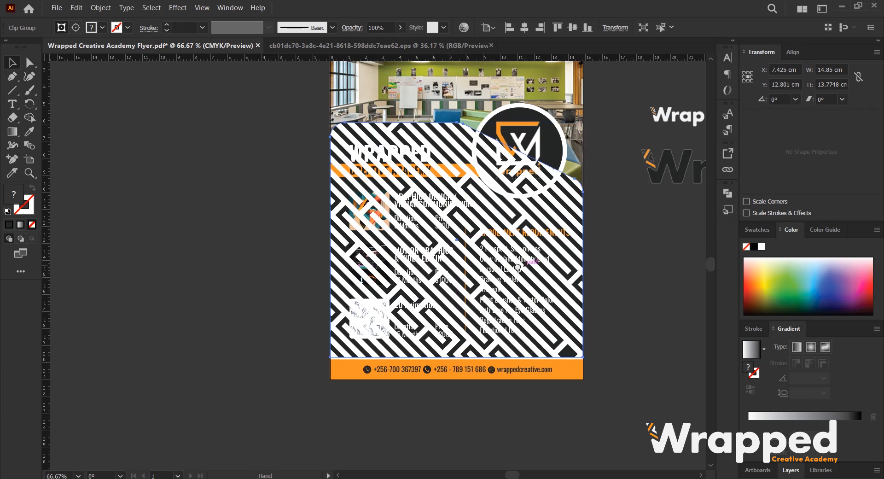
pyautogui.moveTo(518, 267); pyautogui.dragTo(437, 267)
pyautogui.scroll(2, 482, 252)
pyautogui.scroll(1, 210, 168)
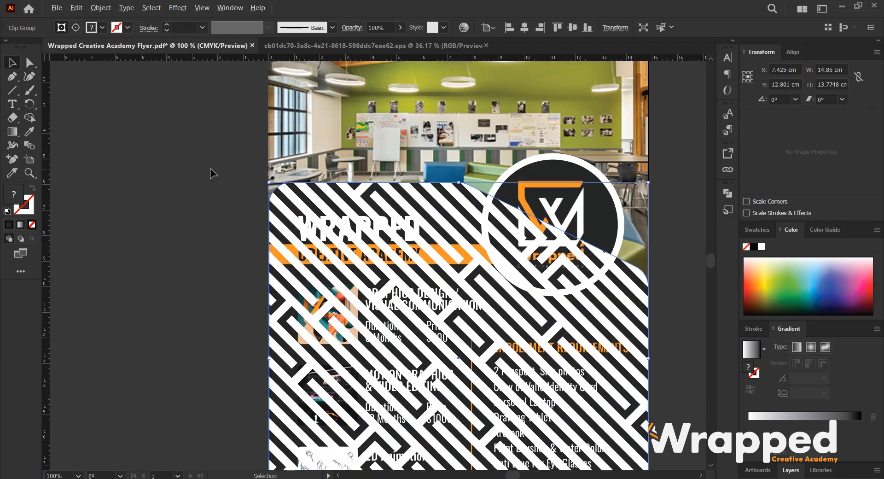
# Send the maze pattern behind the flyer's text and logo and align it with the dark panel.
pyautogui.keyDown('shift'); pyautogui.click(270, 184); pyautogui.keyUp('shift')
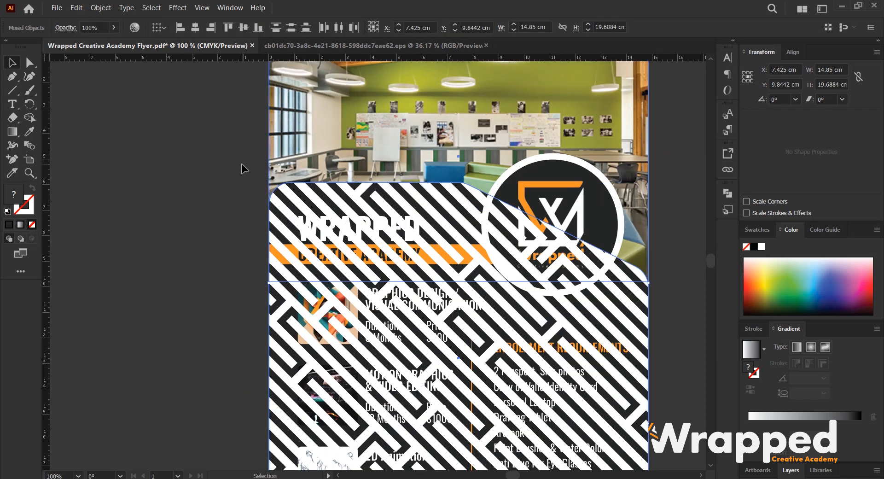
pyautogui.rightClick(279, 187)
pyautogui.moveTo(337, 346)
pyautogui.click(405, 378)
pyautogui.scroll(-1, 184, 293)
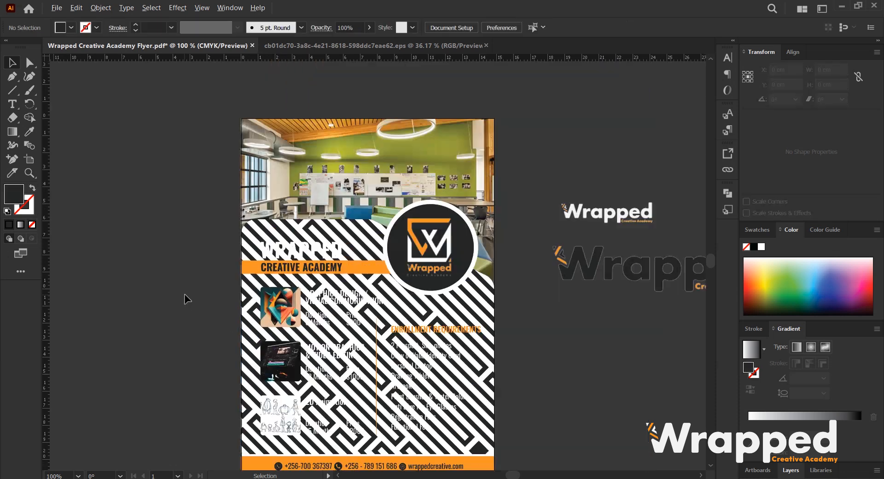
pyautogui.scroll(-2, 184, 293)
pyautogui.moveTo(325, 286); pyautogui.dragTo(410, 271)
pyautogui.click(572, 226)
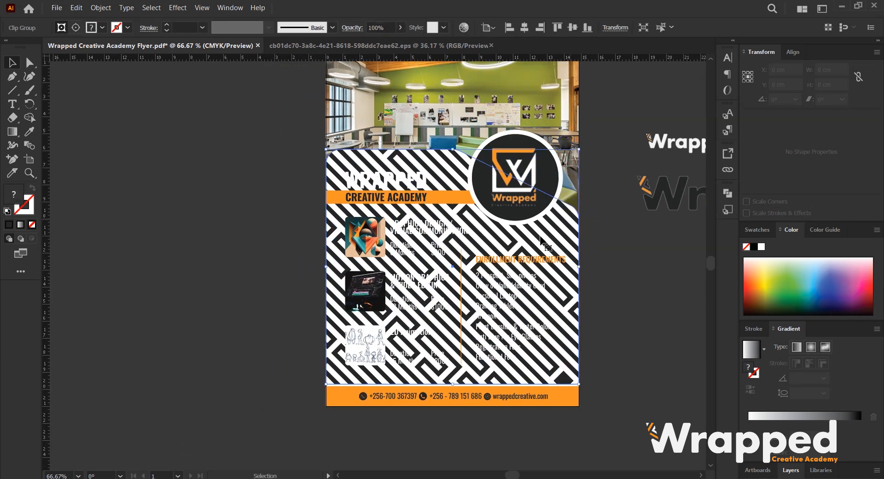
# Set the maze pattern's blending mode to Overlay.
pyautogui.click(351, 30)
pyautogui.click(268, 47)
pyautogui.click(262, 77)
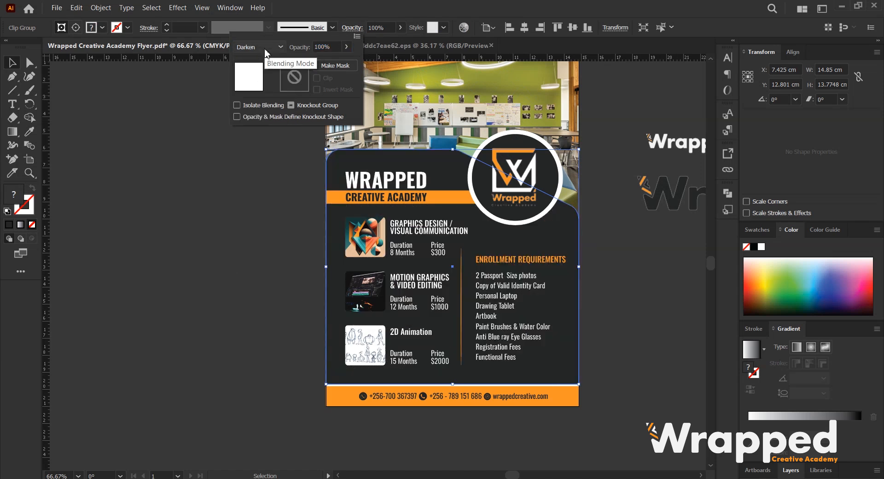
pyautogui.scroll(-1, 265, 50)
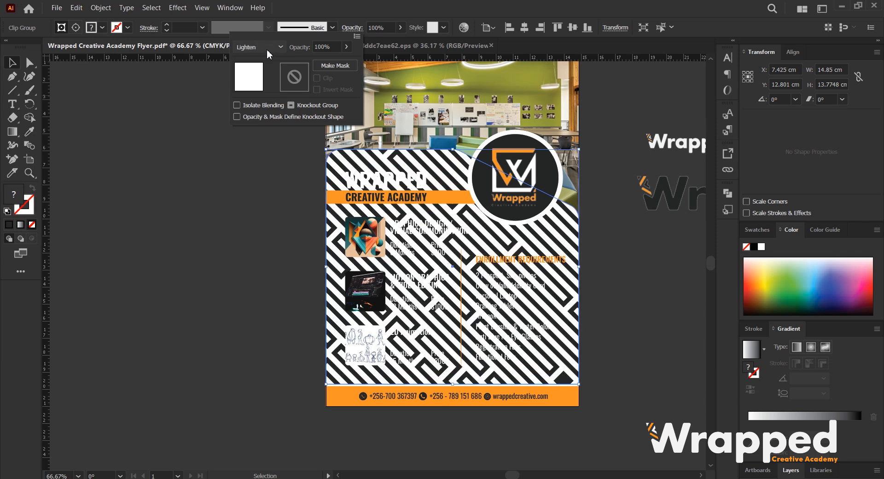
pyautogui.scroll(-1, 266, 49)
pyautogui.scroll(-1, 266, 50)
pyautogui.scroll(-1, 268, 49)
pyautogui.scroll(-1, 268, 50)
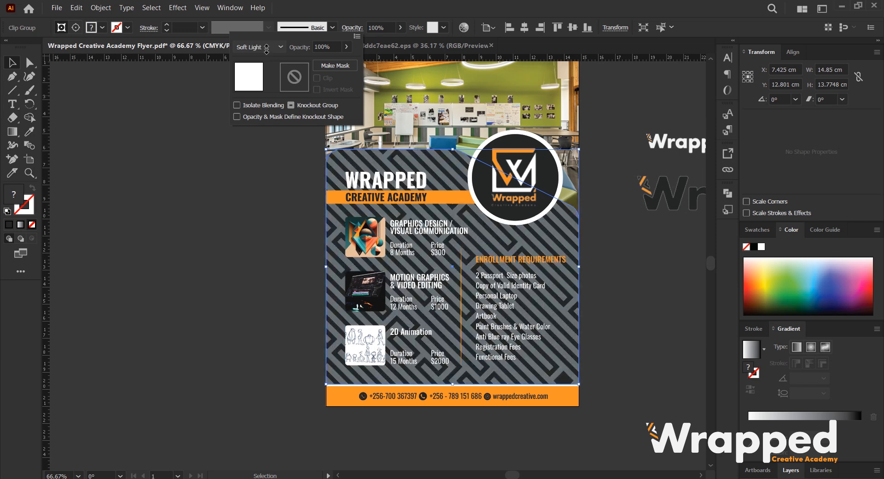
pyautogui.scroll(-1, 268, 54)
pyautogui.scroll(-1, 267, 54)
pyautogui.scroll(-1, 266, 49)
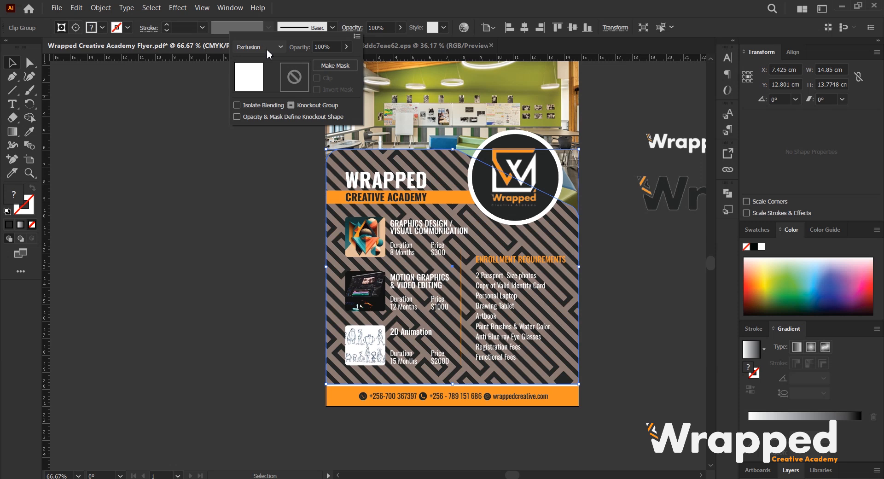
pyautogui.scroll(-1, 268, 54)
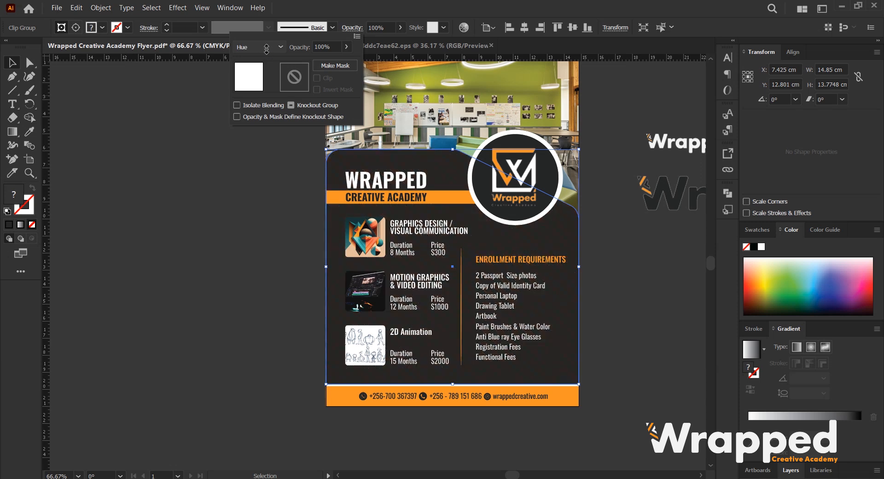
pyautogui.scroll(-1, 266, 49)
pyautogui.scroll(-1, 268, 54)
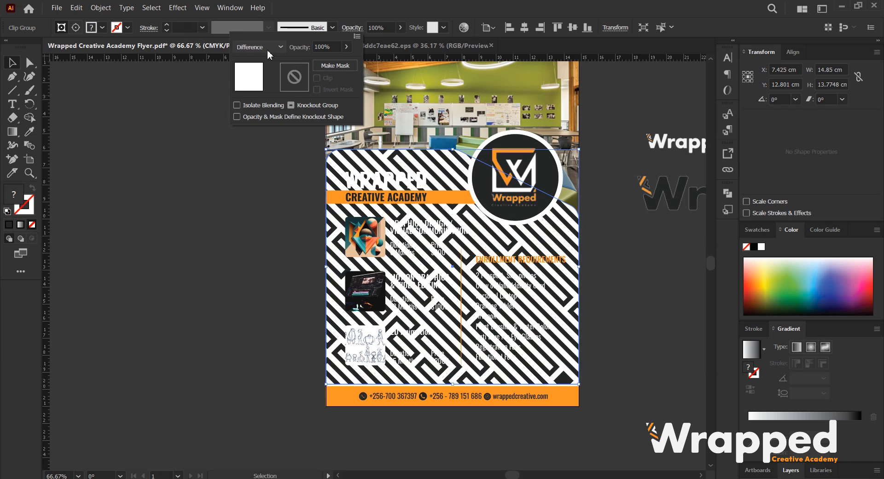
pyautogui.scroll(4, 267, 49)
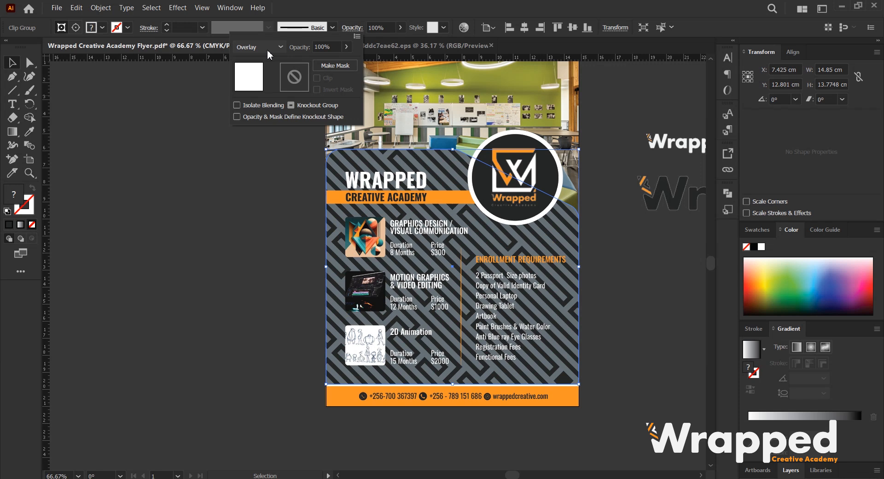
pyautogui.scroll(1, 266, 50)
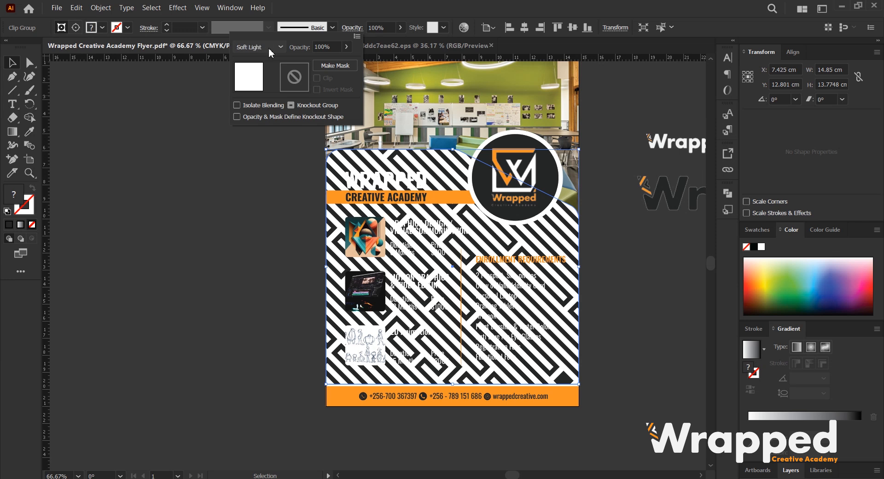
# Lower the maze pattern's opacity so it becomes a subtle background texture.
pyautogui.click(379, 27)
pyautogui.scroll(-6, 380, 28)
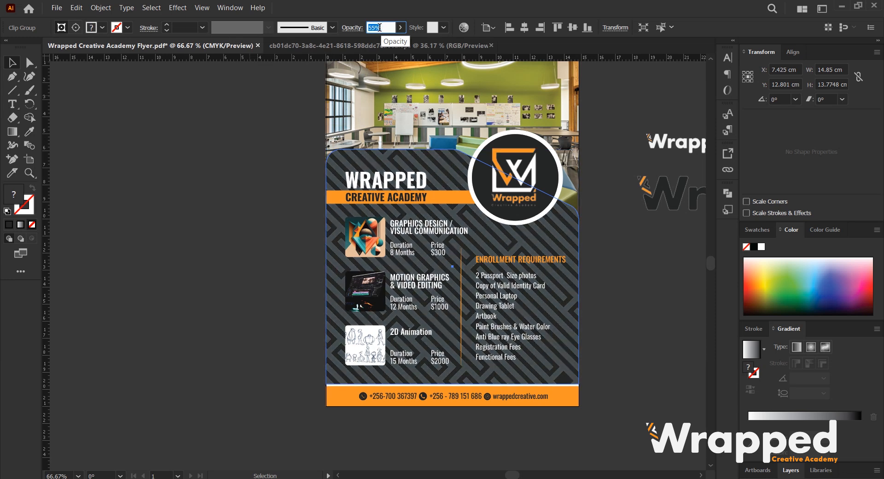
pyautogui.scroll(-5, 379, 27)
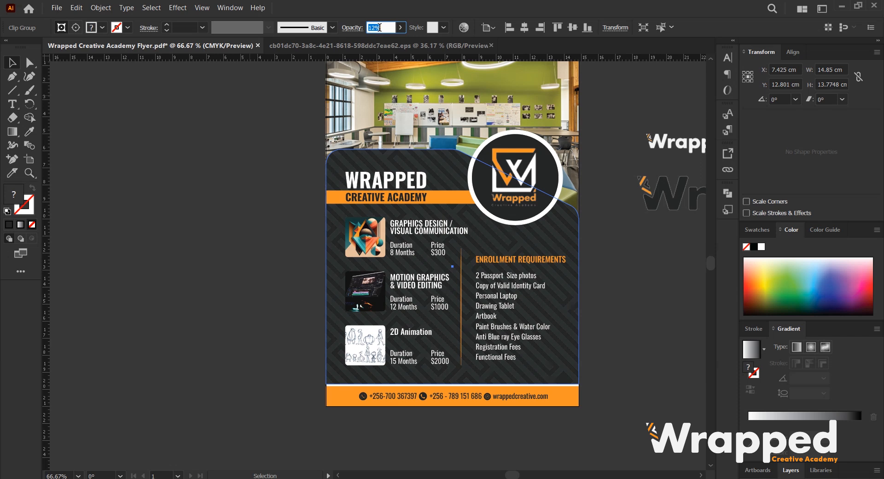
pyautogui.click(183, 161)
pyautogui.hotkey('ctrl', '0')
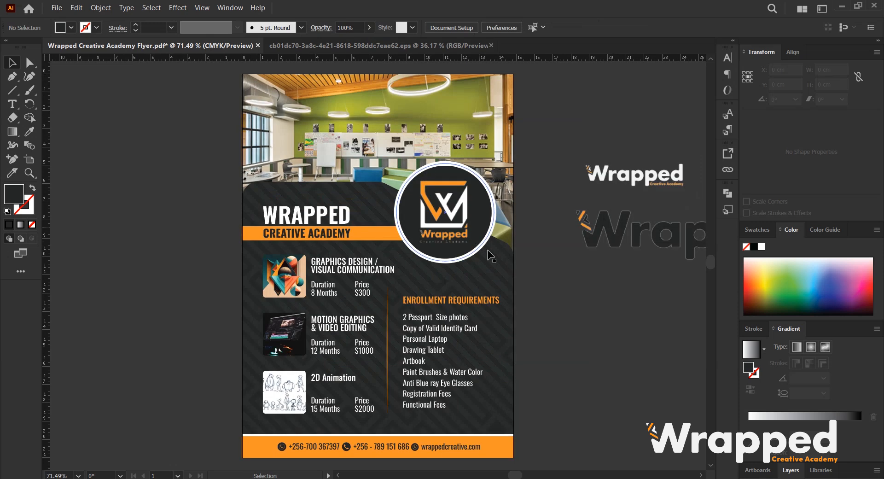
pyautogui.hotkey('ctrl', '=')
pyautogui.scroll(-2, 635, 289)
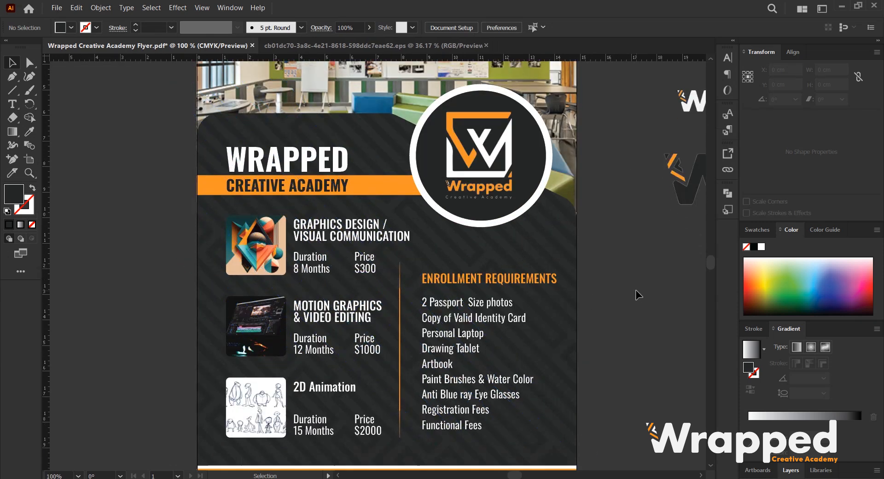
# Set the maze pattern's opacity to 7%.
pyautogui.scroll(-1, 635, 289)
pyautogui.click(554, 211)
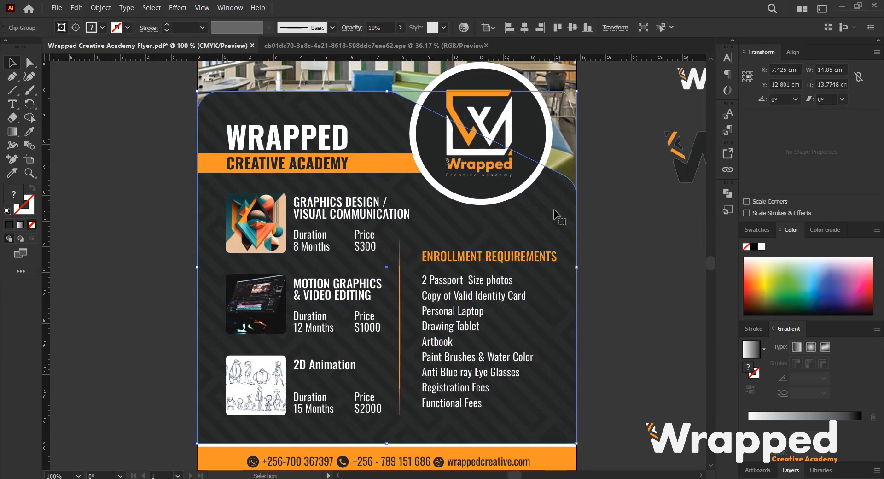
pyautogui.click(374, 28)
pyautogui.write('7')
pyautogui.press('Return')
pyautogui.click(627, 313)
# Review the whole flyer at full-page and zoomed-in views.
pyautogui.hotkey('ctrl', '0')
pyautogui.scroll(-1, 470, 252)
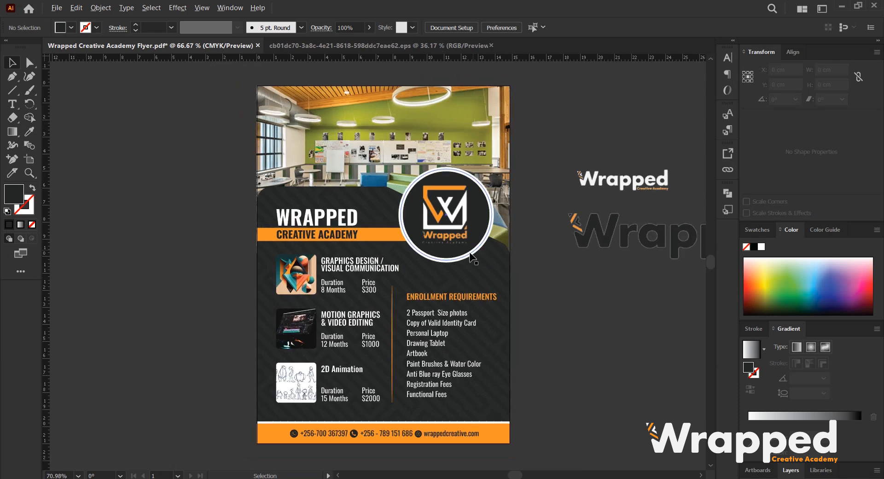
pyautogui.scroll(1, 608, 327)
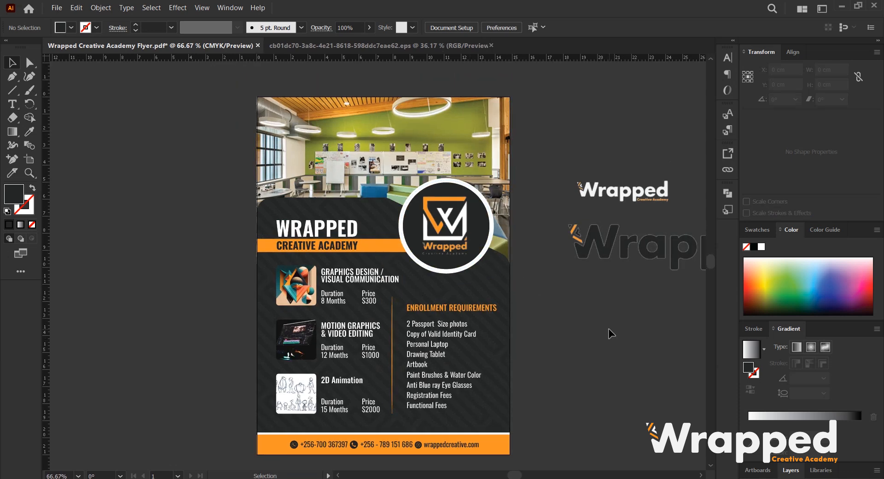
pyautogui.scroll(-2, 607, 329)
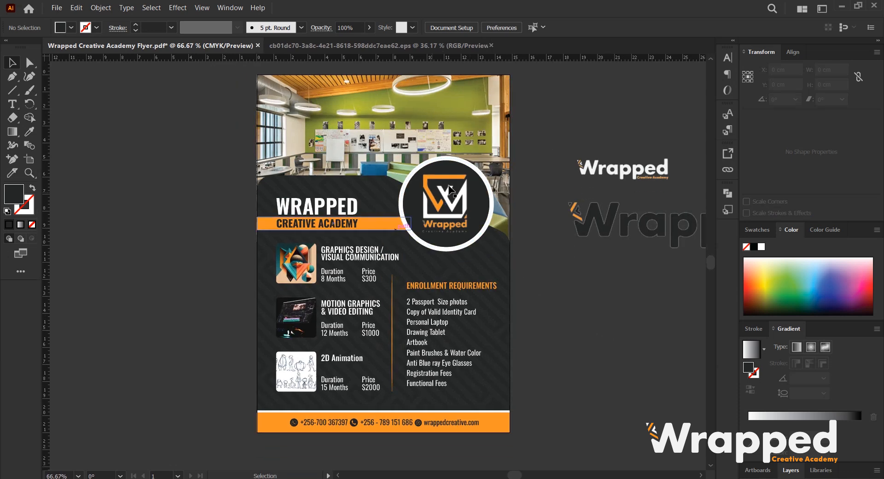
pyautogui.scroll(1, 429, 170)
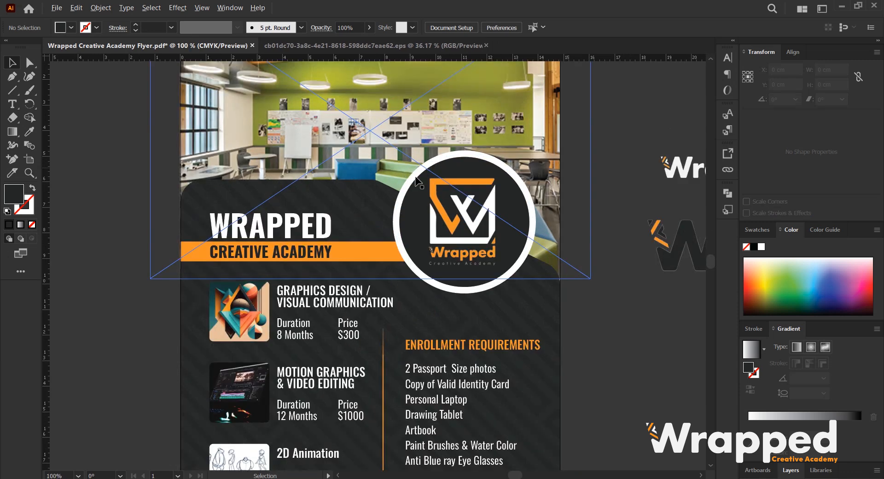
pyautogui.scroll(-1, 506, 198)
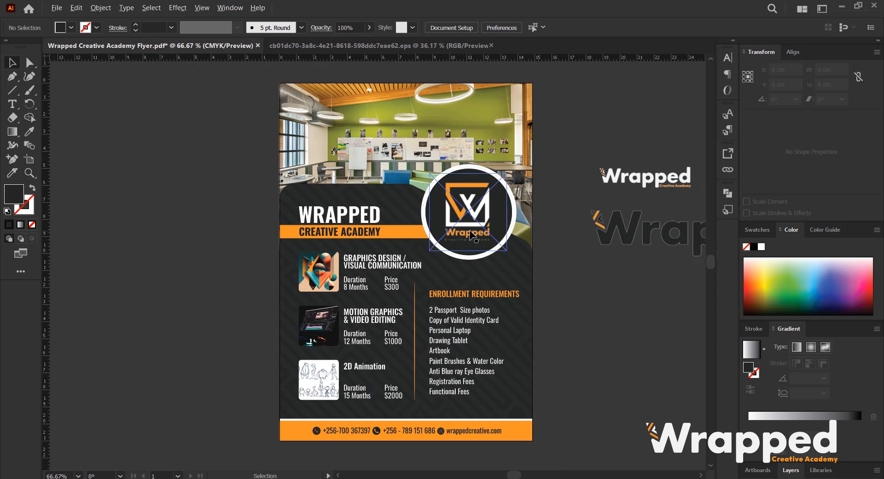
pyautogui.scroll(1, 505, 234)
pyautogui.scroll(-1, 486, 261)
pyautogui.scroll(-1, 487, 266)
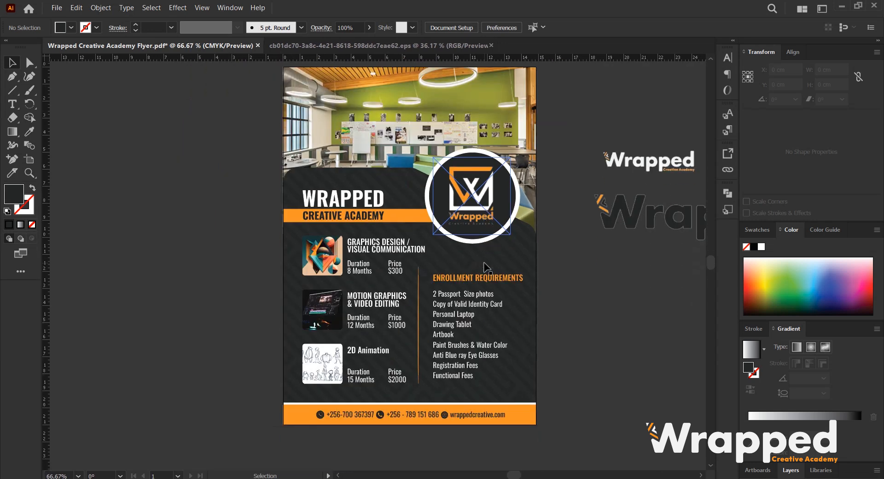
pyautogui.moveTo(502, 251); pyautogui.dragTo(495, 276)
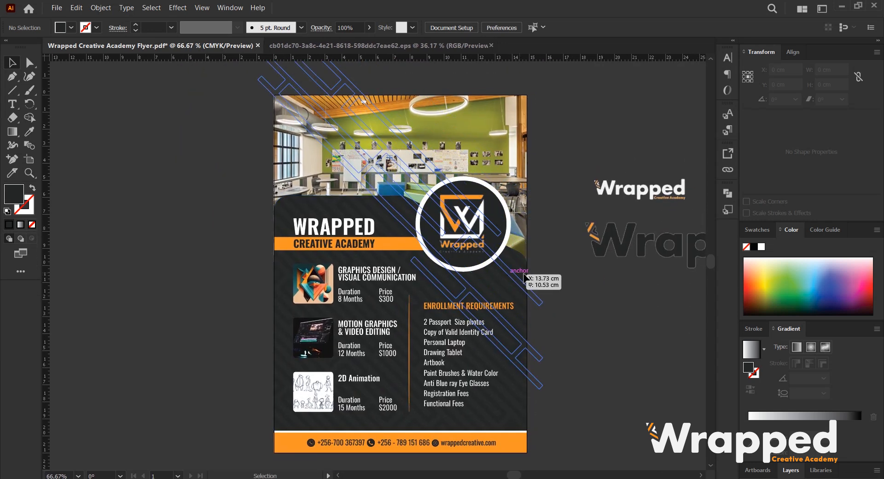
pyautogui.click(596, 271)
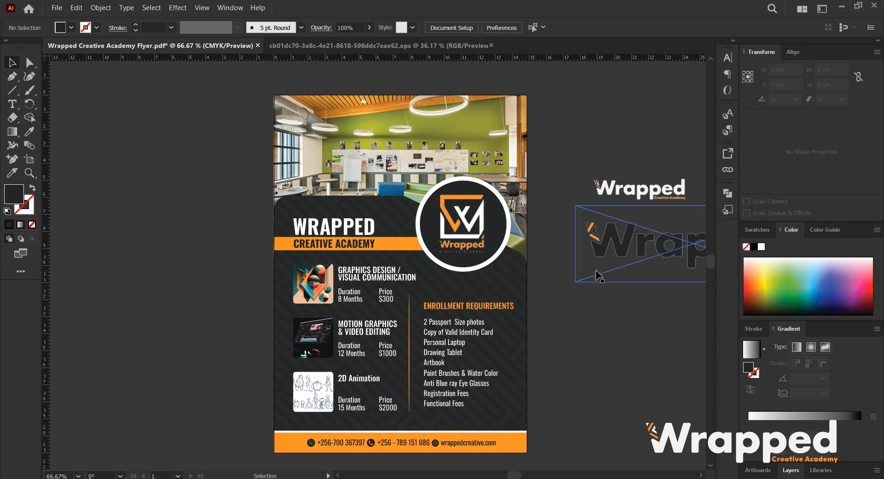
pyautogui.scroll(-1, 480, 254)
pyautogui.scroll(2, 469, 207)
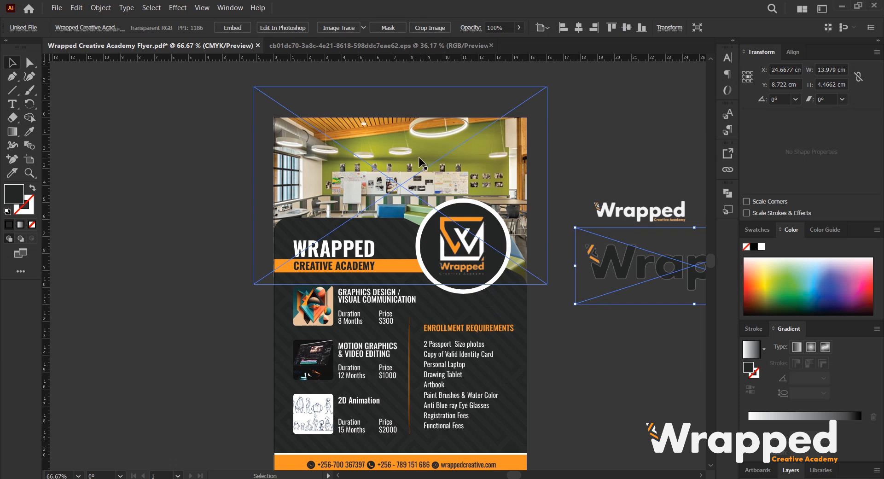
pyautogui.scroll(-1, 382, 162)
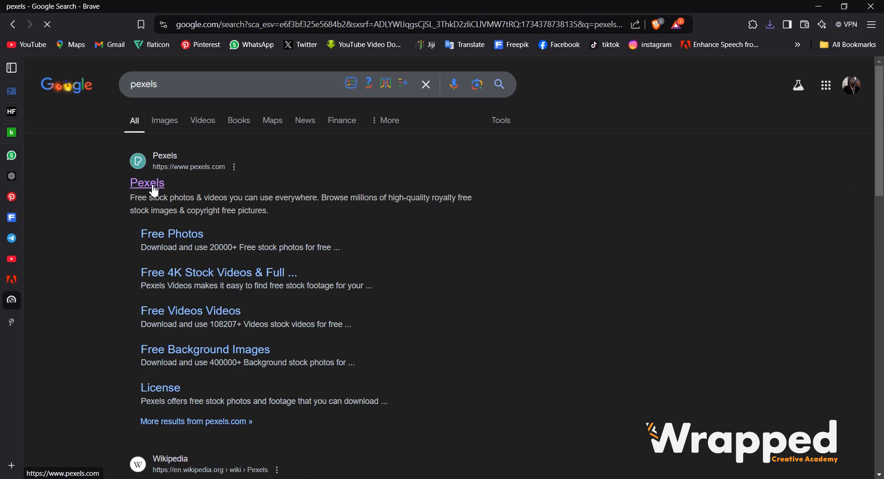
# Open Pexels, search for "creative hub" photos and open the laptop and art supplies photo.
pyautogui.click(154, 186)
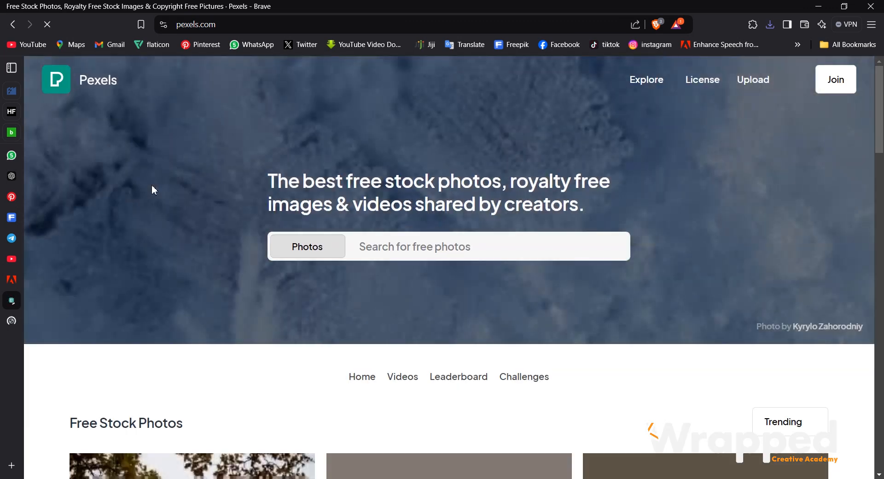
pyautogui.click(396, 250)
pyautogui.write('creat')
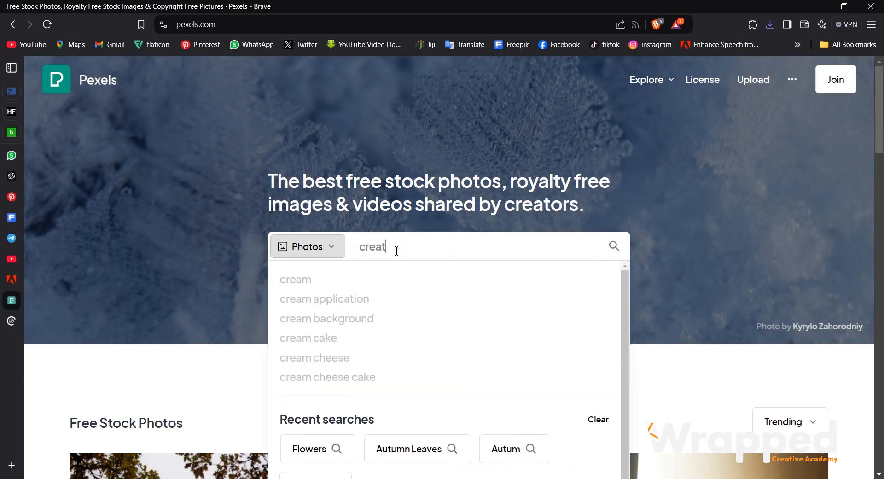
pyautogui.write('ive hub')
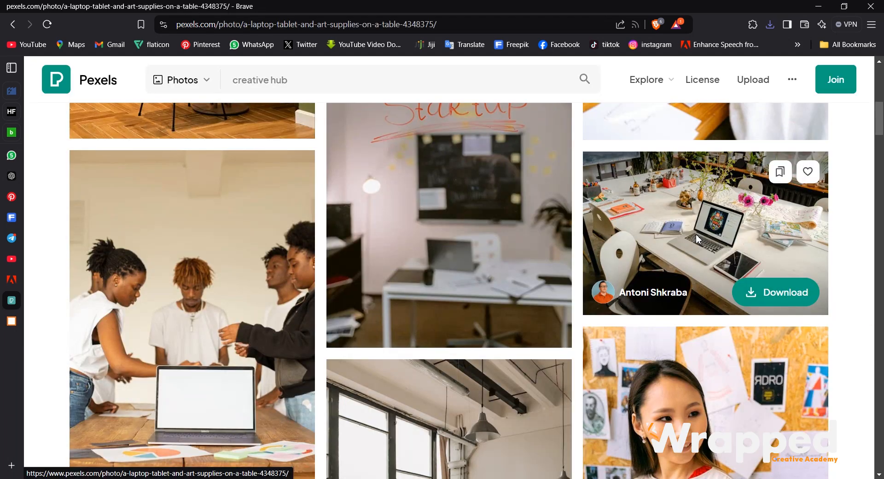
pyautogui.click(696, 238)
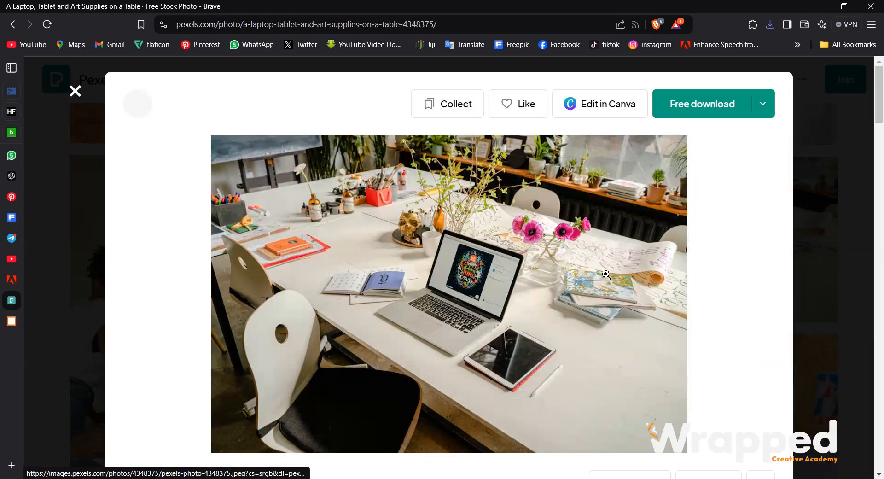
# Download the laptop and art supplies photo into the Downloads folder.
pyautogui.scroll(-3, 617, 315)
pyautogui.scroll(3, 678, 180)
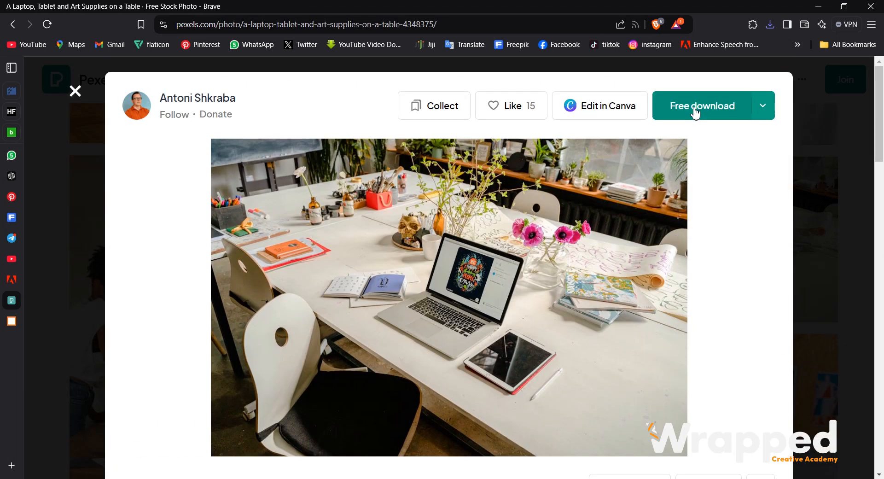
pyautogui.click(694, 108)
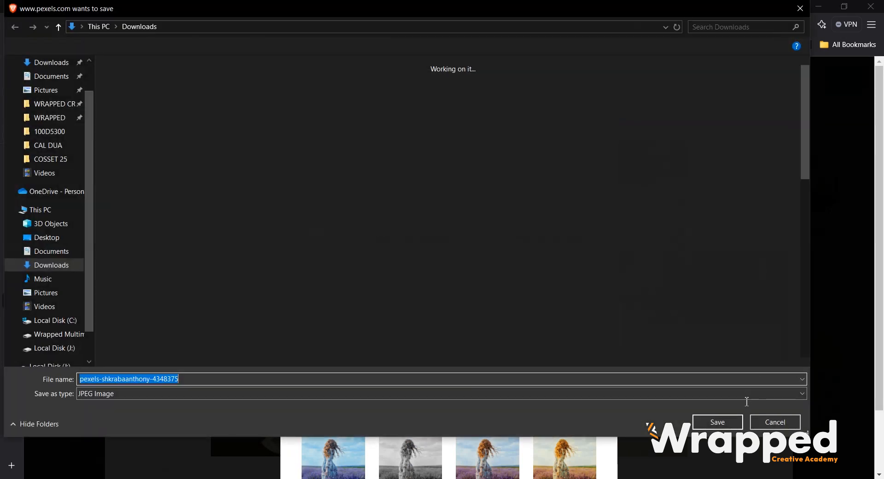
pyautogui.click(717, 421)
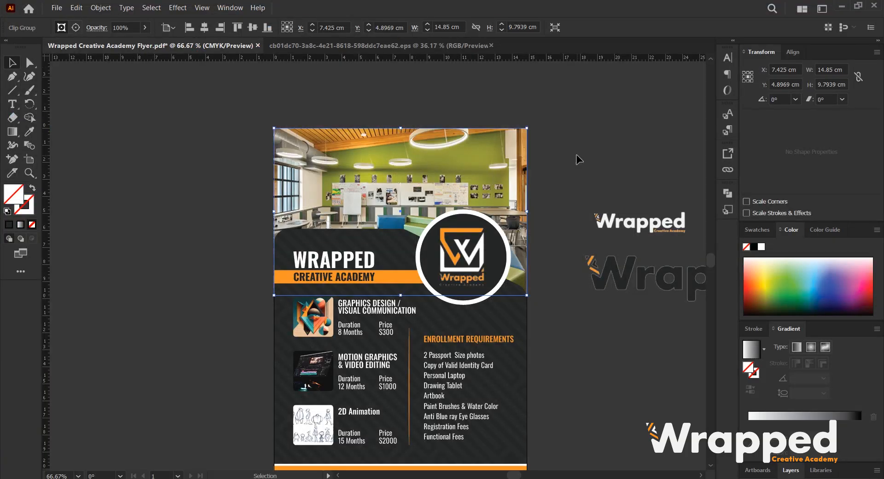
# Relink the flyer's header classroom photo to the downloaded pexels-shkrabaanthony-4348375 image.
pyautogui.click(576, 153)
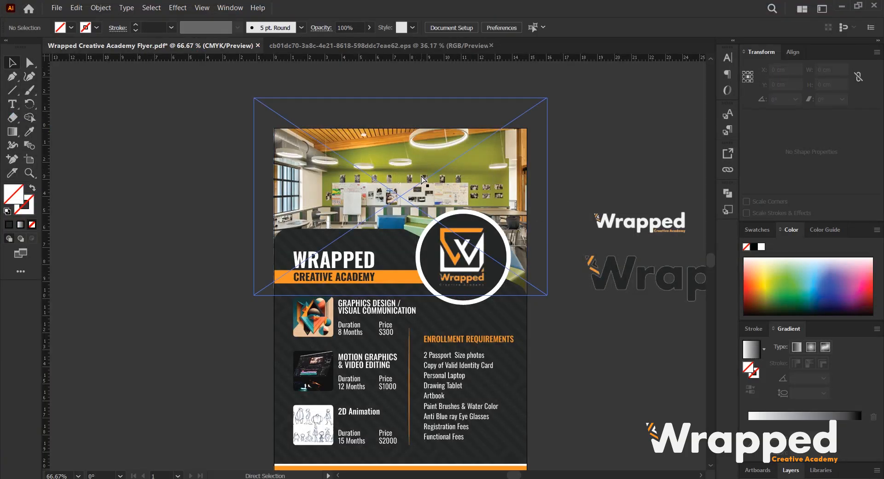
pyautogui.click(425, 180)
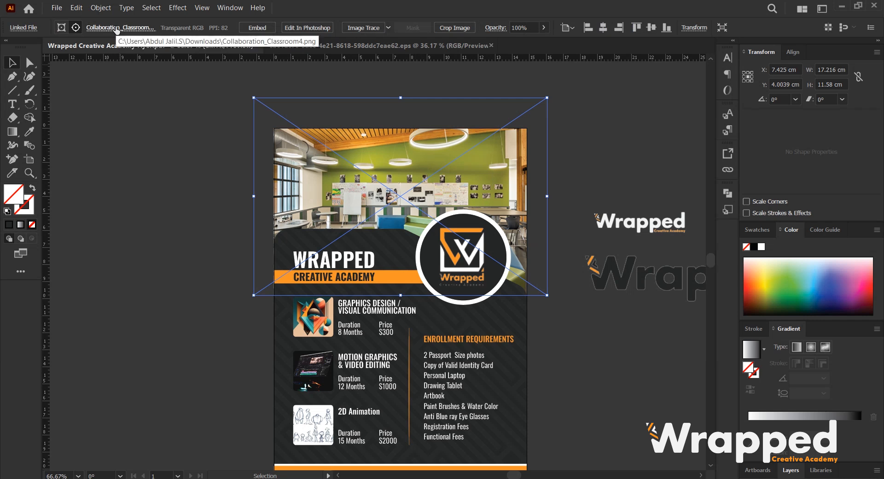
pyautogui.click(116, 29)
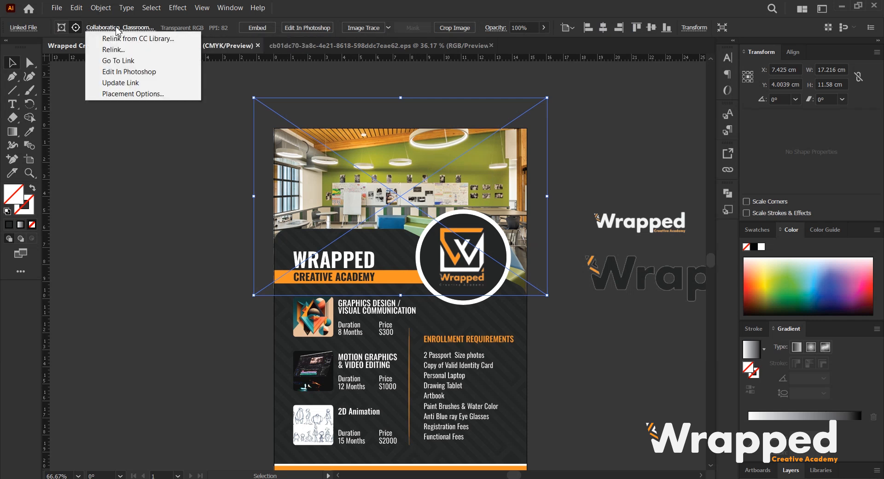
pyautogui.click(113, 50)
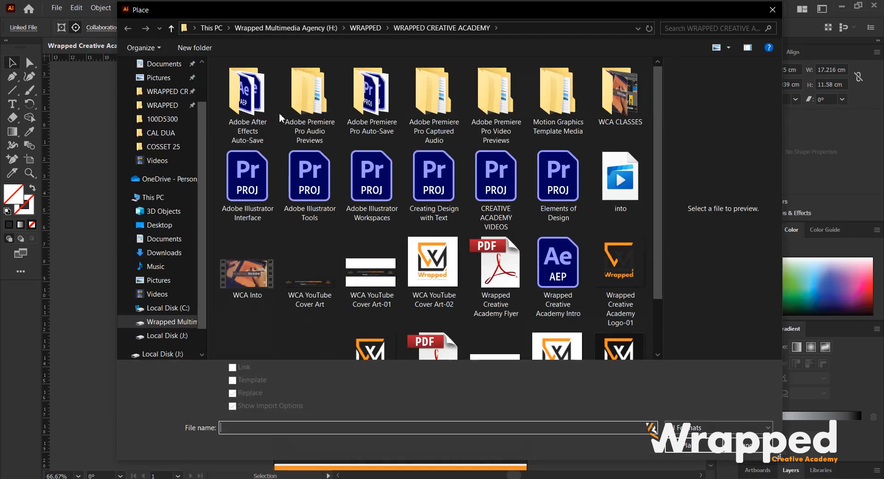
pyautogui.click(164, 101)
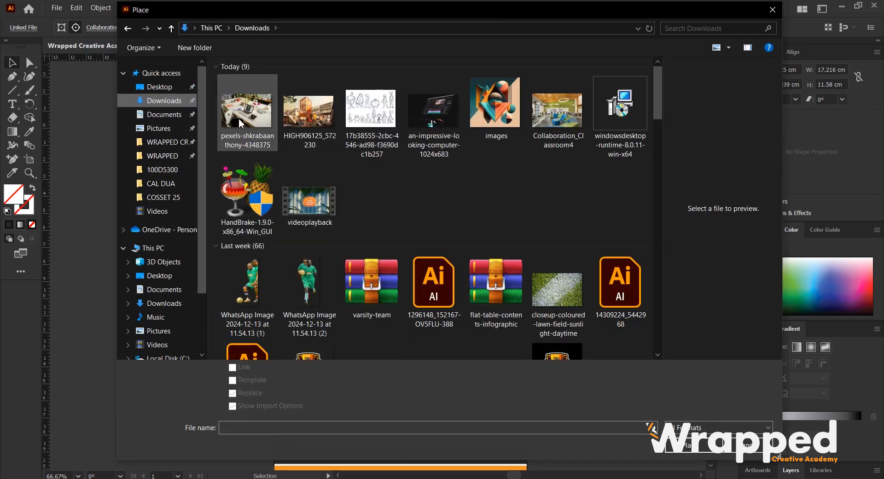
pyautogui.click(244, 118)
pyautogui.click(703, 448)
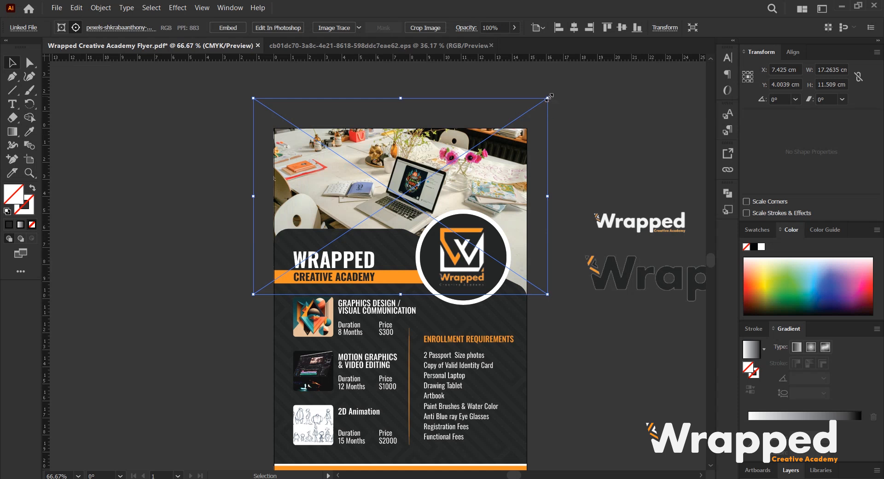
# Scale the new header photo slightly smaller inside its mask.
pyautogui.moveTo(548, 97); pyautogui.dragTo(532, 113)
pyautogui.click(595, 137)
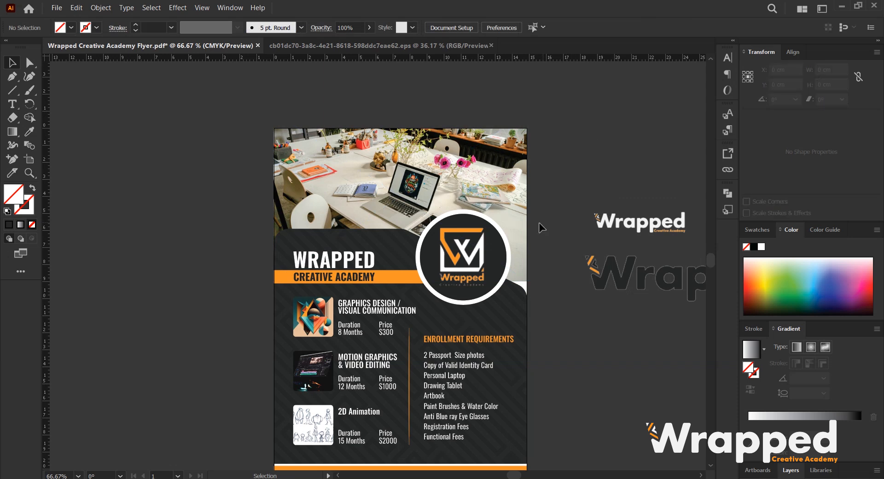
pyautogui.scroll(-2, 503, 245)
pyautogui.scroll(-1, 503, 245)
pyautogui.moveTo(554, 242); pyautogui.dragTo(495, 239)
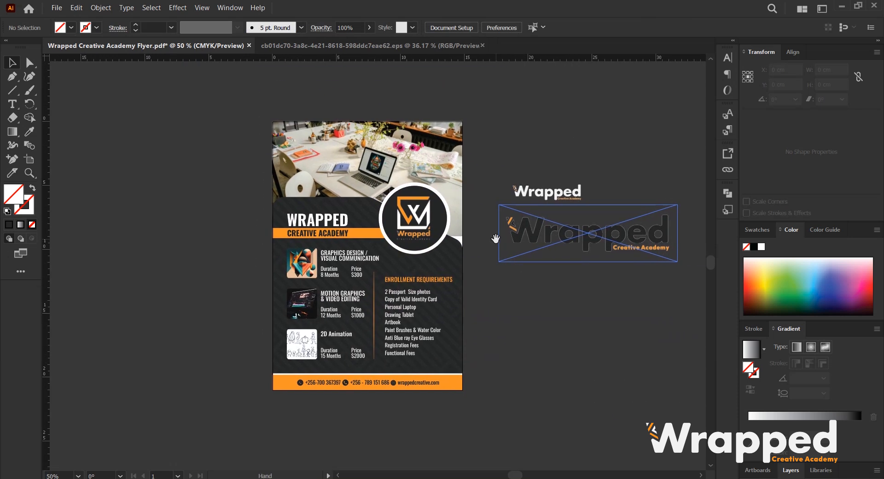
pyautogui.scroll(1, 442, 250)
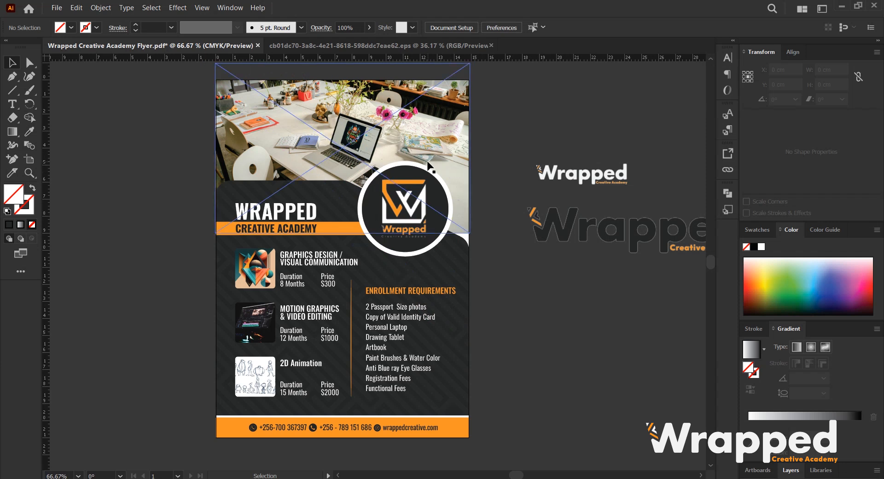
pyautogui.scroll(-3, 454, 166)
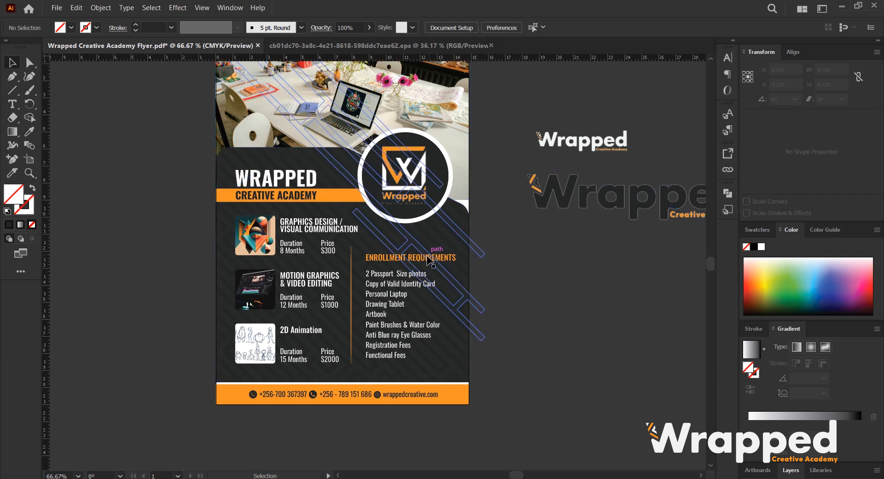
pyautogui.scroll(1, 399, 272)
# Nudge the enrollment requirements text block slightly to the left.
pyautogui.click(414, 262)
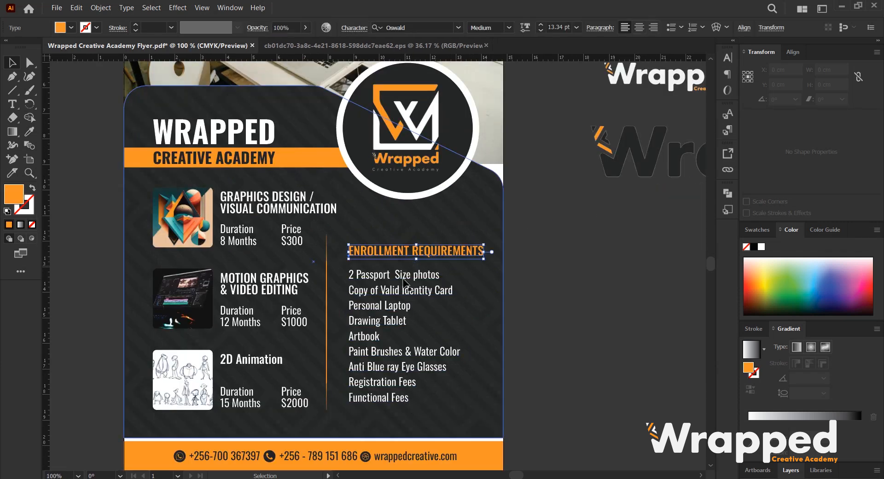
pyautogui.moveTo(426, 246); pyautogui.dragTo(423, 251)
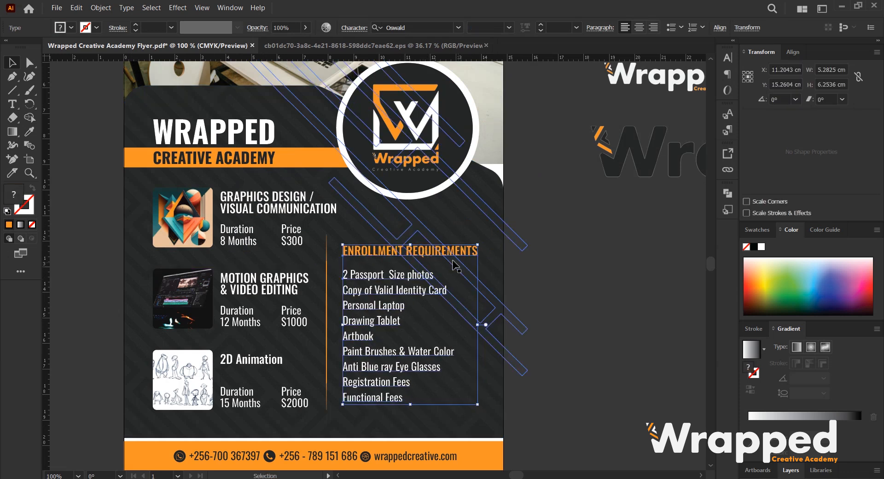
pyautogui.scroll(-1, 423, 250)
pyautogui.scroll(2, 420, 254)
pyautogui.press('a')
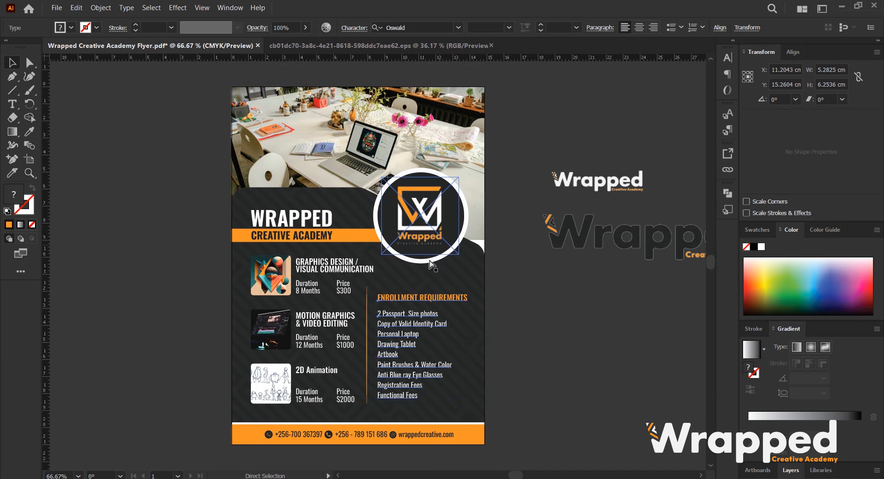
# Save the flyer, then export it as a JPEG named Wrapped Creative Academy Flyer with Use Artboards enabled.
pyautogui.hotkey('ctrl', 's')
pyautogui.press('v')
pyautogui.click(56, 8)
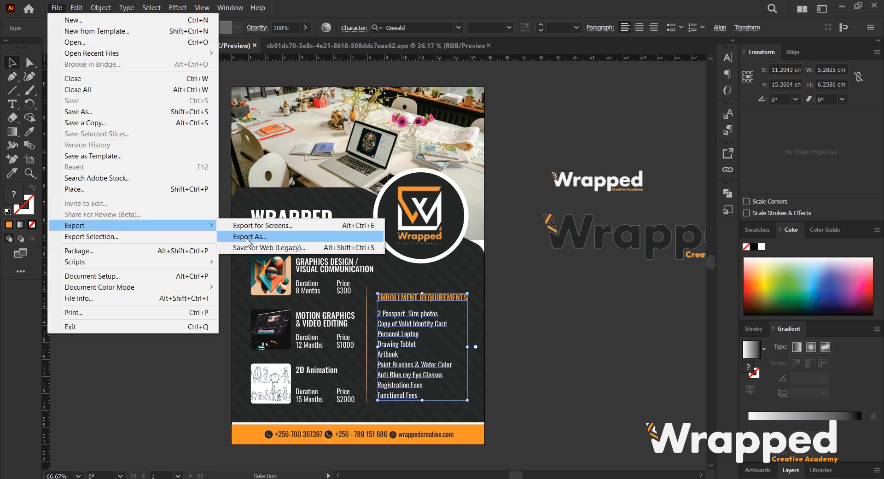
pyautogui.click(247, 238)
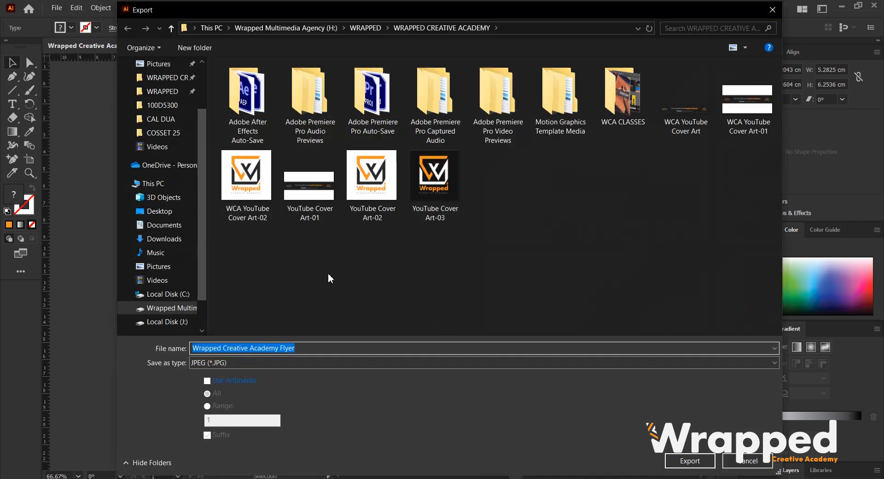
pyautogui.click(207, 380)
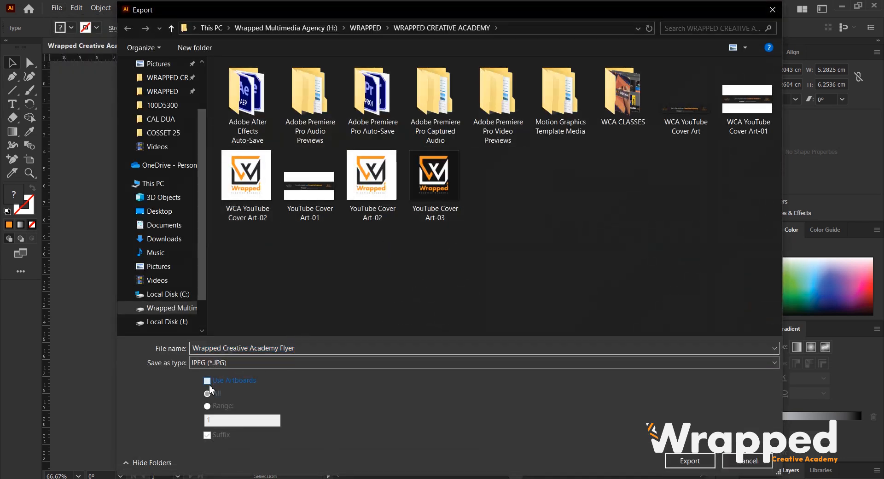
pyautogui.click(691, 460)
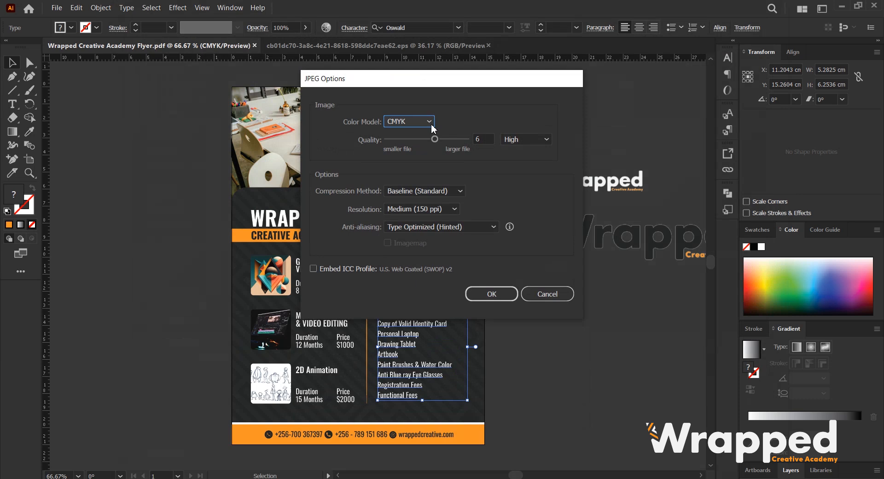
# Set the JPEG options to the RGB colour model with quality 6 and confirm the export.
pyautogui.click(431, 123)
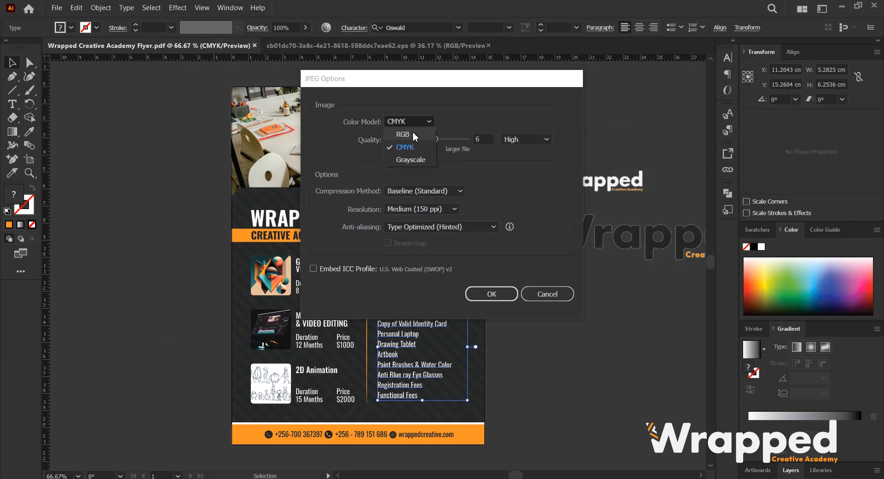
pyautogui.click(413, 133)
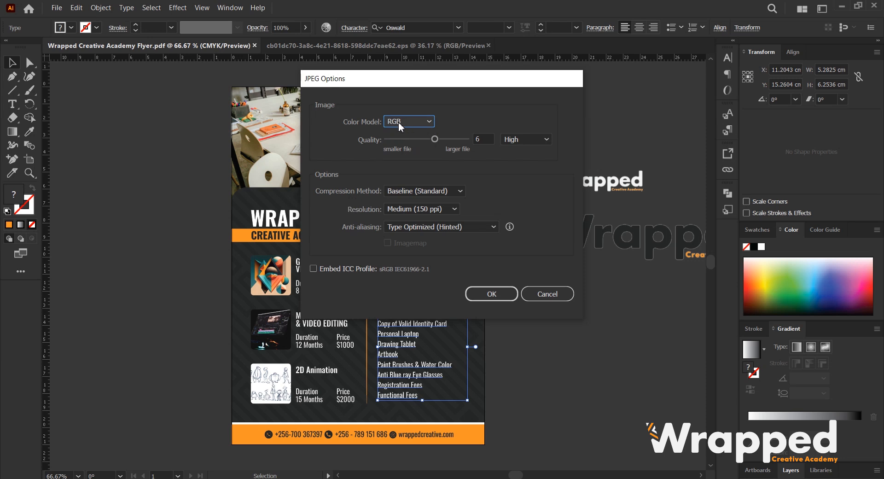
pyautogui.click(424, 122)
pyautogui.click(435, 87)
pyautogui.moveTo(435, 86); pyautogui.dragTo(364, 175)
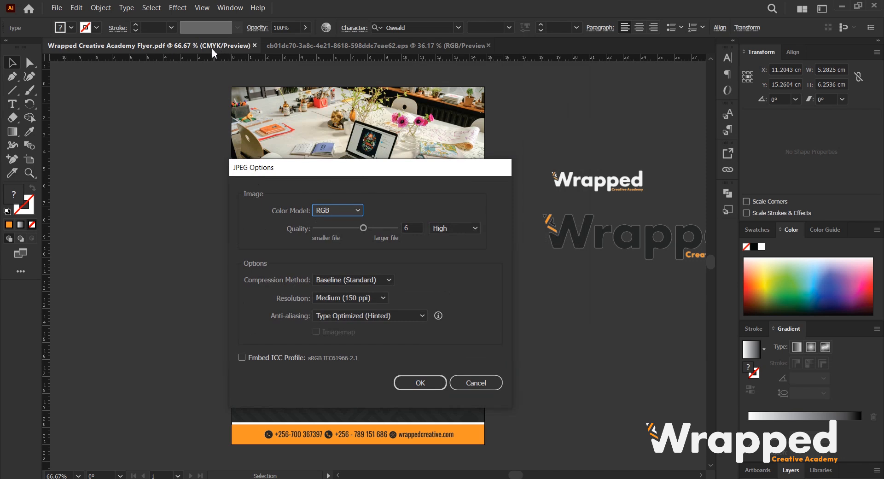
pyautogui.moveTo(212, 49); pyautogui.dragTo(211, 43)
pyautogui.moveTo(360, 68); pyautogui.dragTo(371, 63)
pyautogui.click(424, 119)
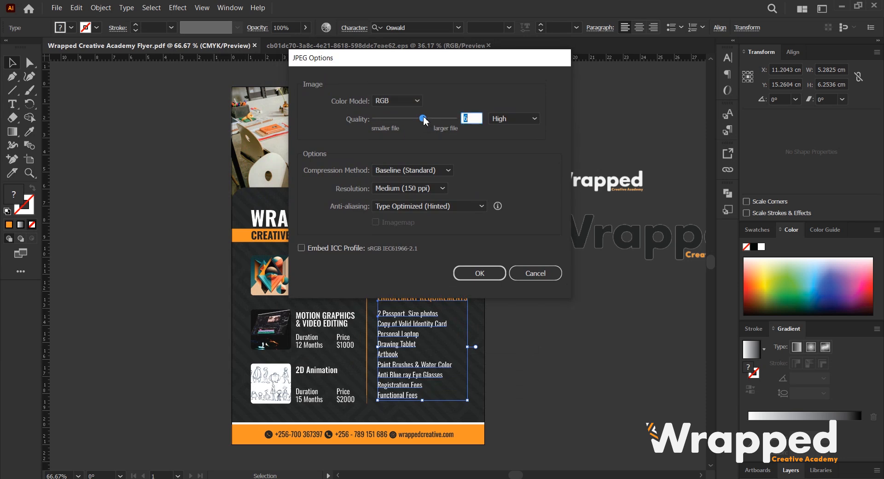
pyautogui.click(420, 121)
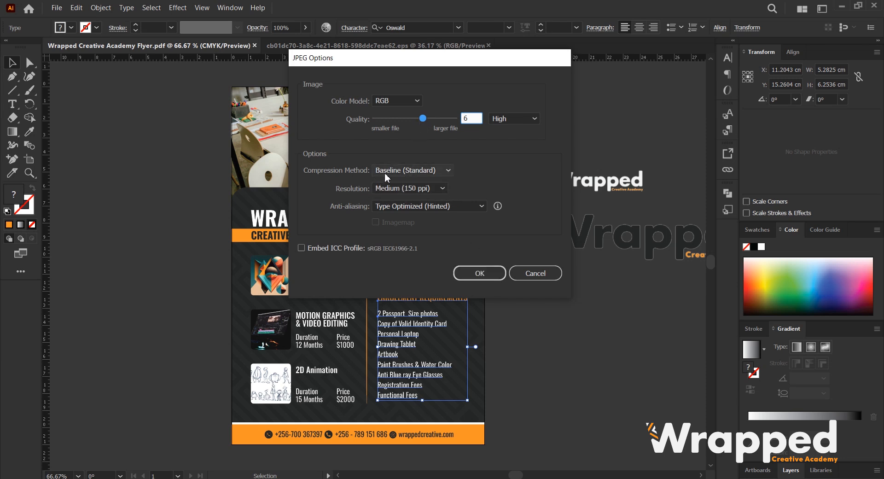
pyautogui.click(486, 277)
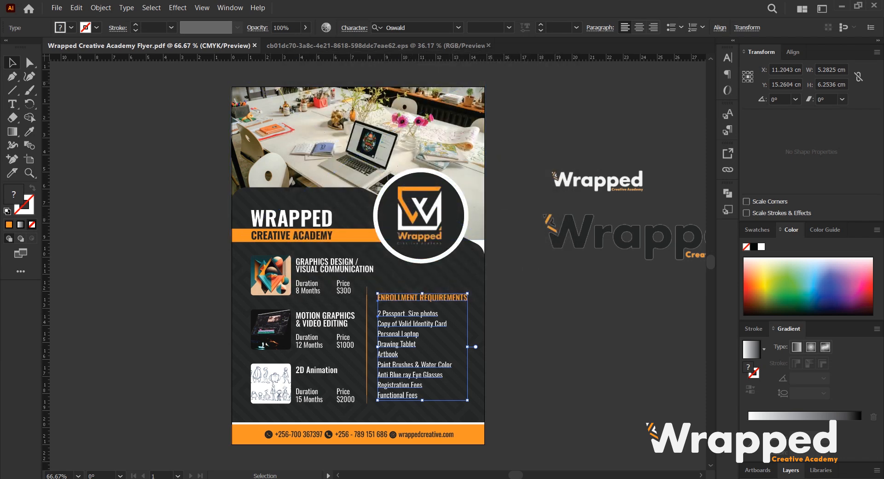
# Switch to File Explorer, open the exported Wrapped Creative Academy Flyer-01.jpg from the WRAPPED CREATIVE ACADEMY folder, and inspect it.
pyautogui.hotkey('alt', 'Tab')
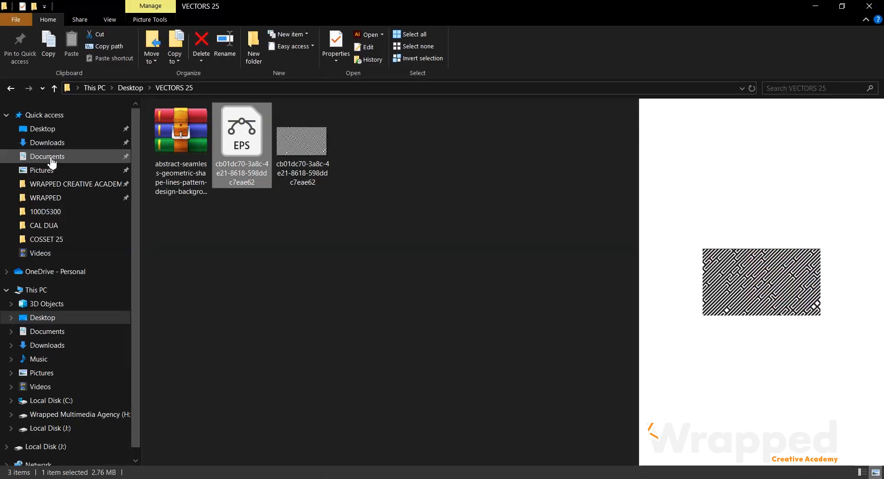
pyautogui.click(85, 185)
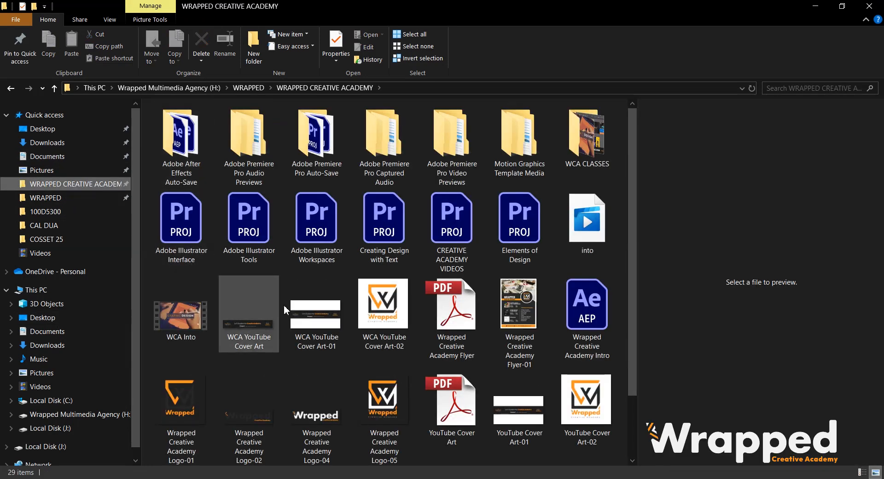
pyautogui.scroll(-2, 484, 313)
pyautogui.click(526, 234)
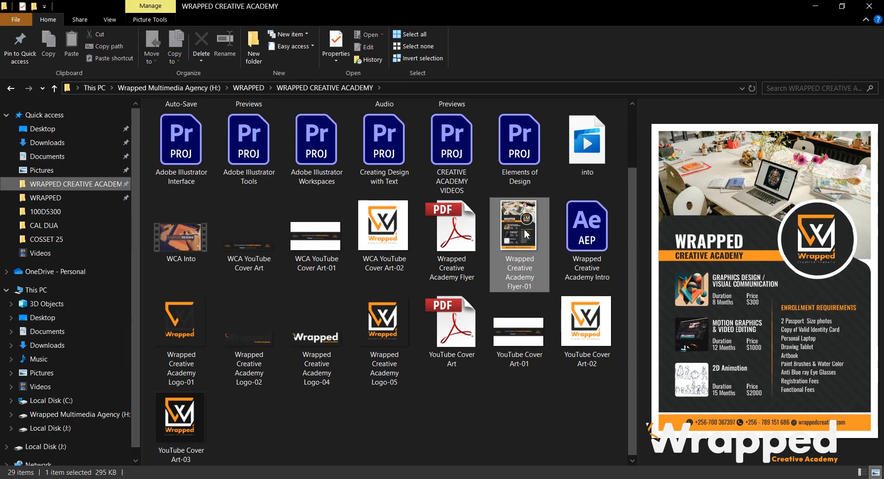
pyautogui.doubleClick(526, 234)
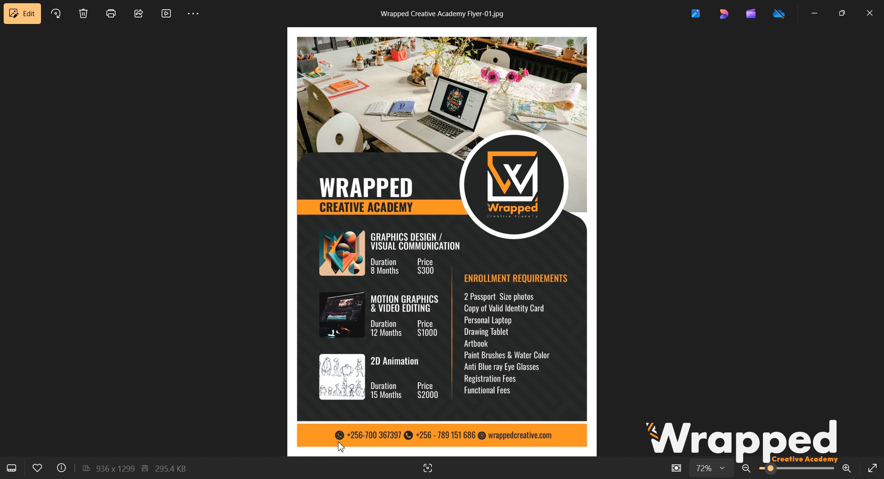
pyautogui.scroll(3, 366, 188)
pyautogui.scroll(-3, 366, 188)
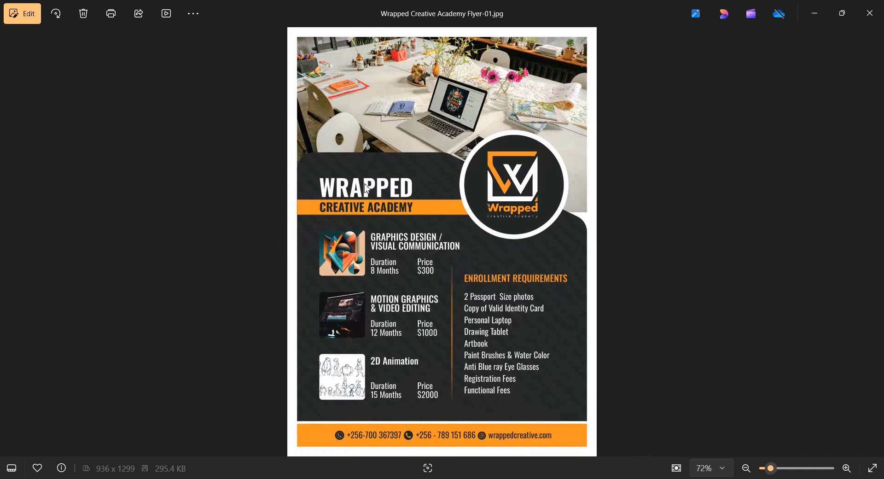
pyautogui.click(813, 19)
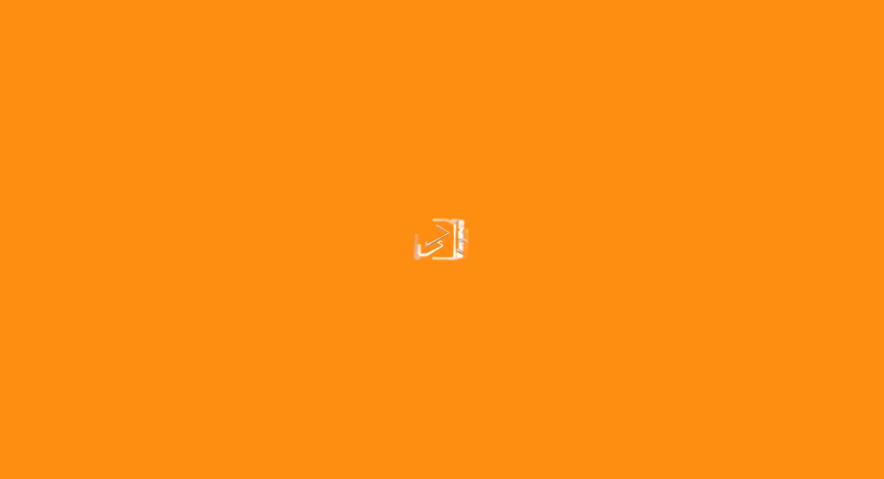